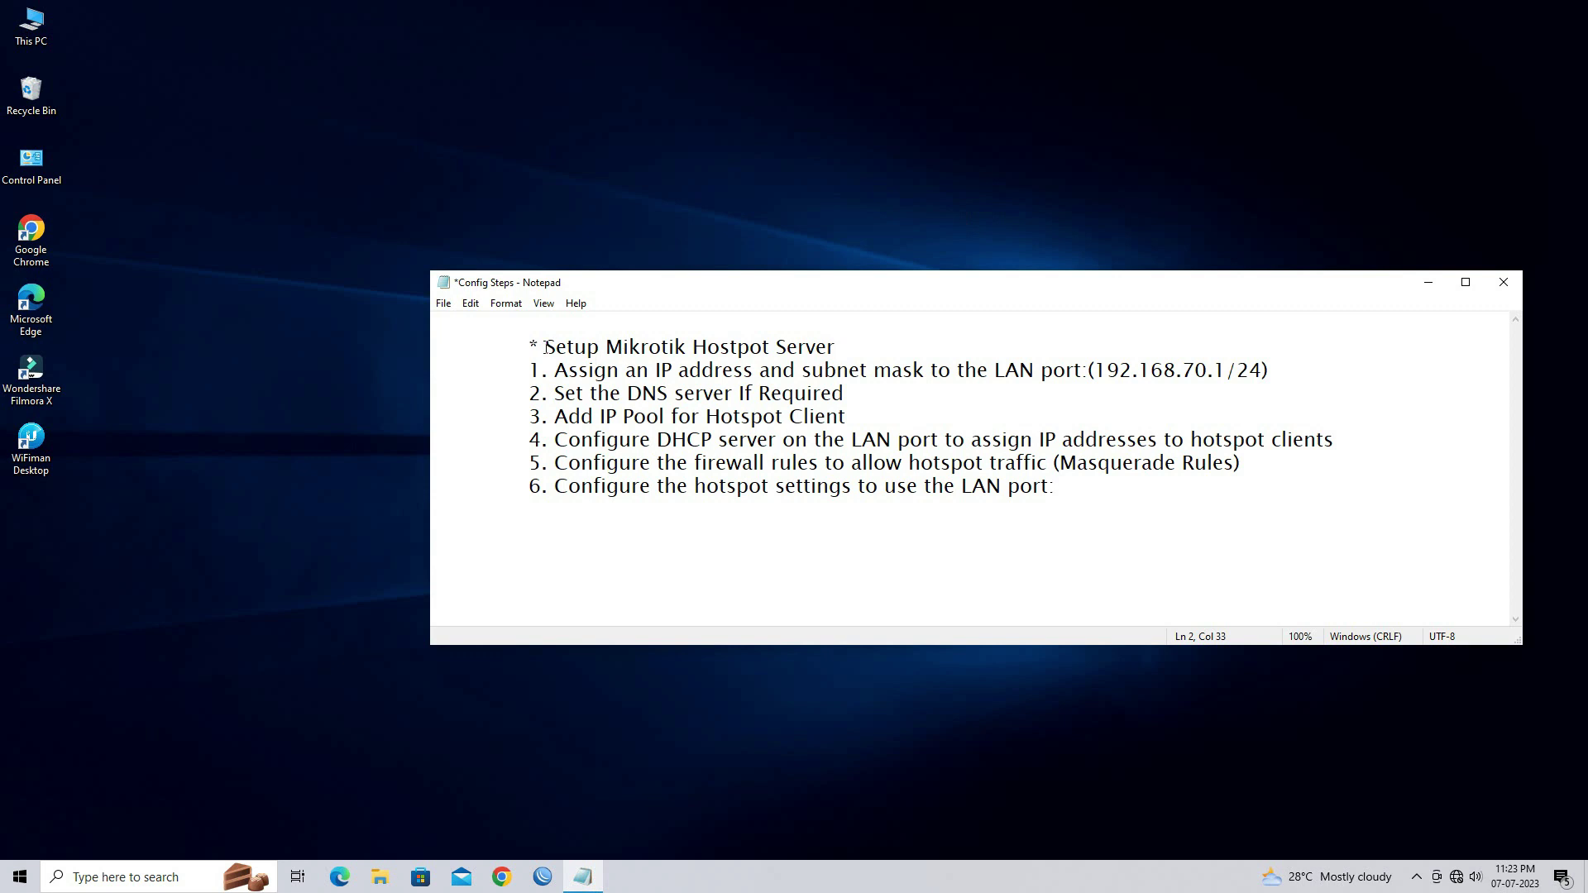
Review the 'Setup Mikrotik Hotspot Server' heading in Notepad, then bring up the WinBox login window
drag(546, 347, 842, 352)
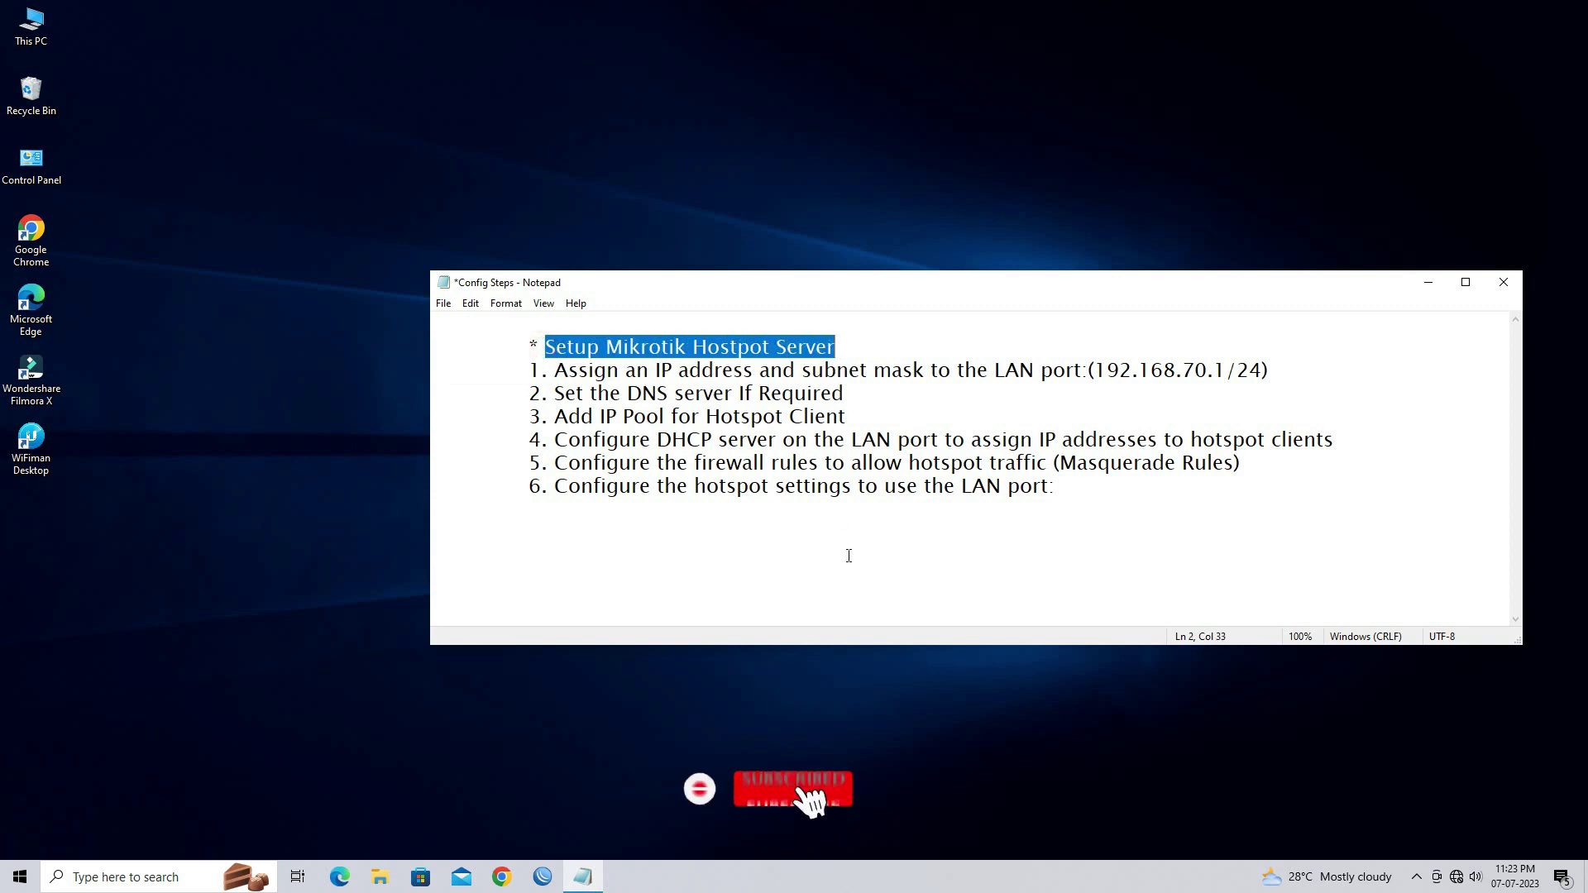
click(876, 597)
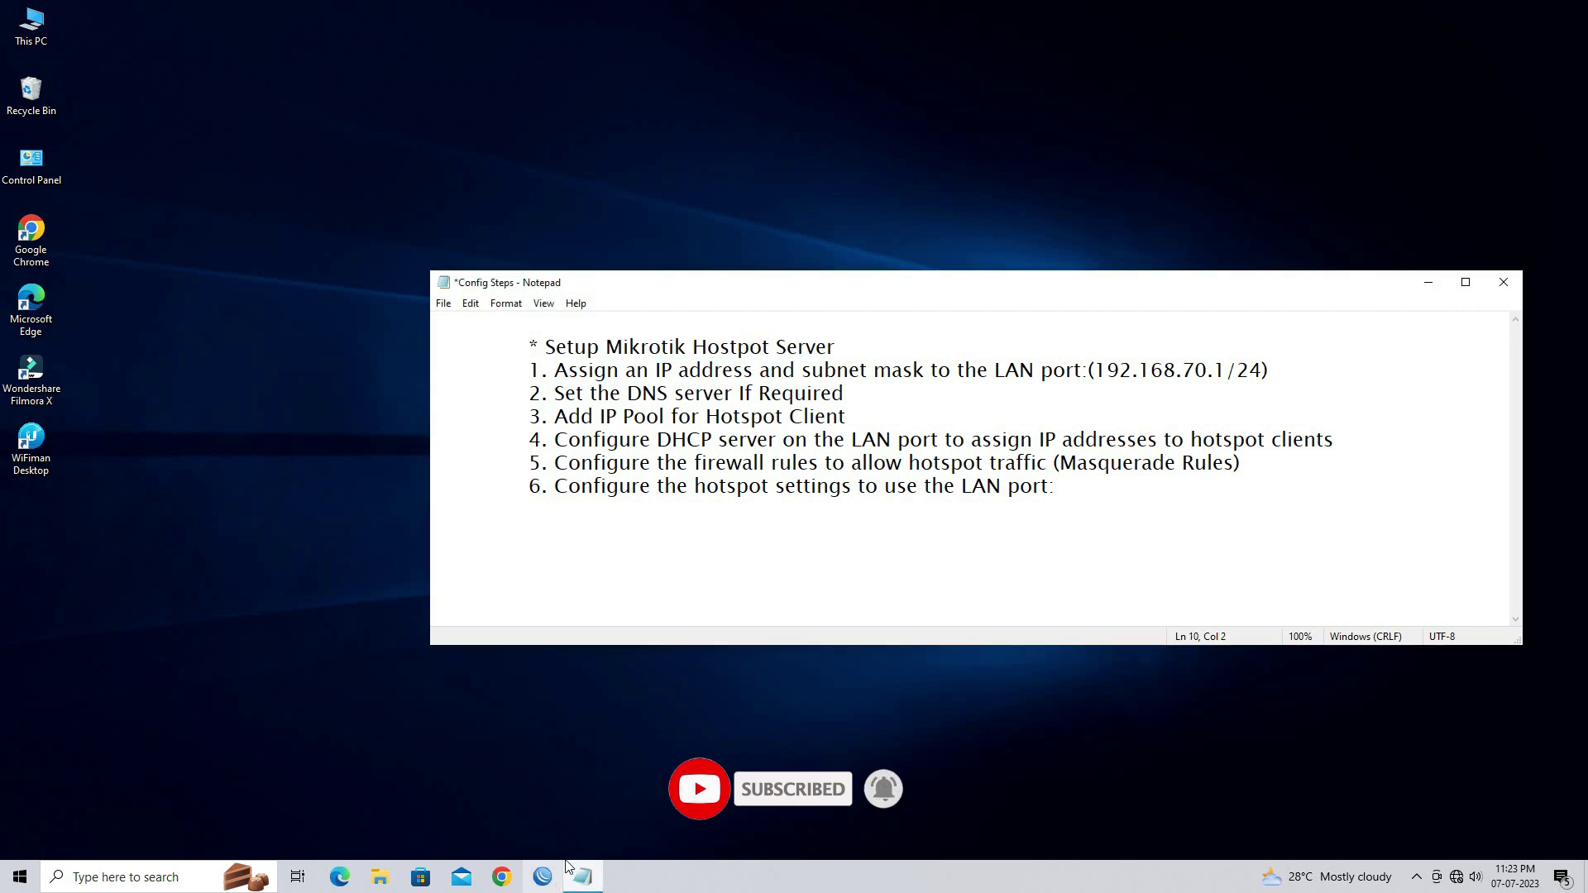
click(552, 876)
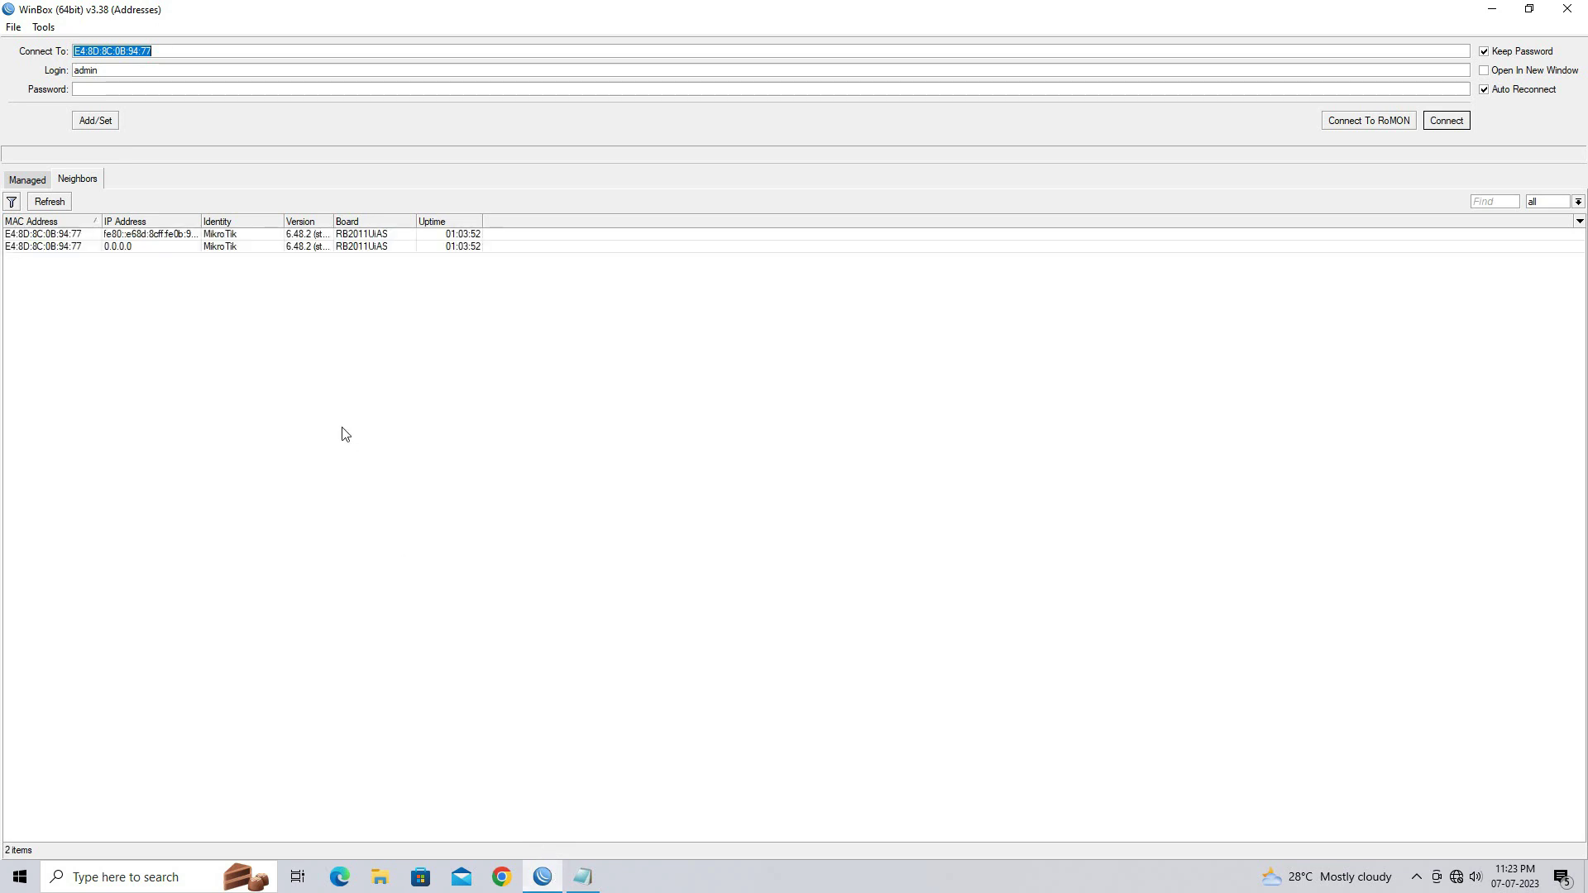
Select the discovered MikroTik RB2011UiAS router in Neighbors and connect to it as admin
click(62, 236)
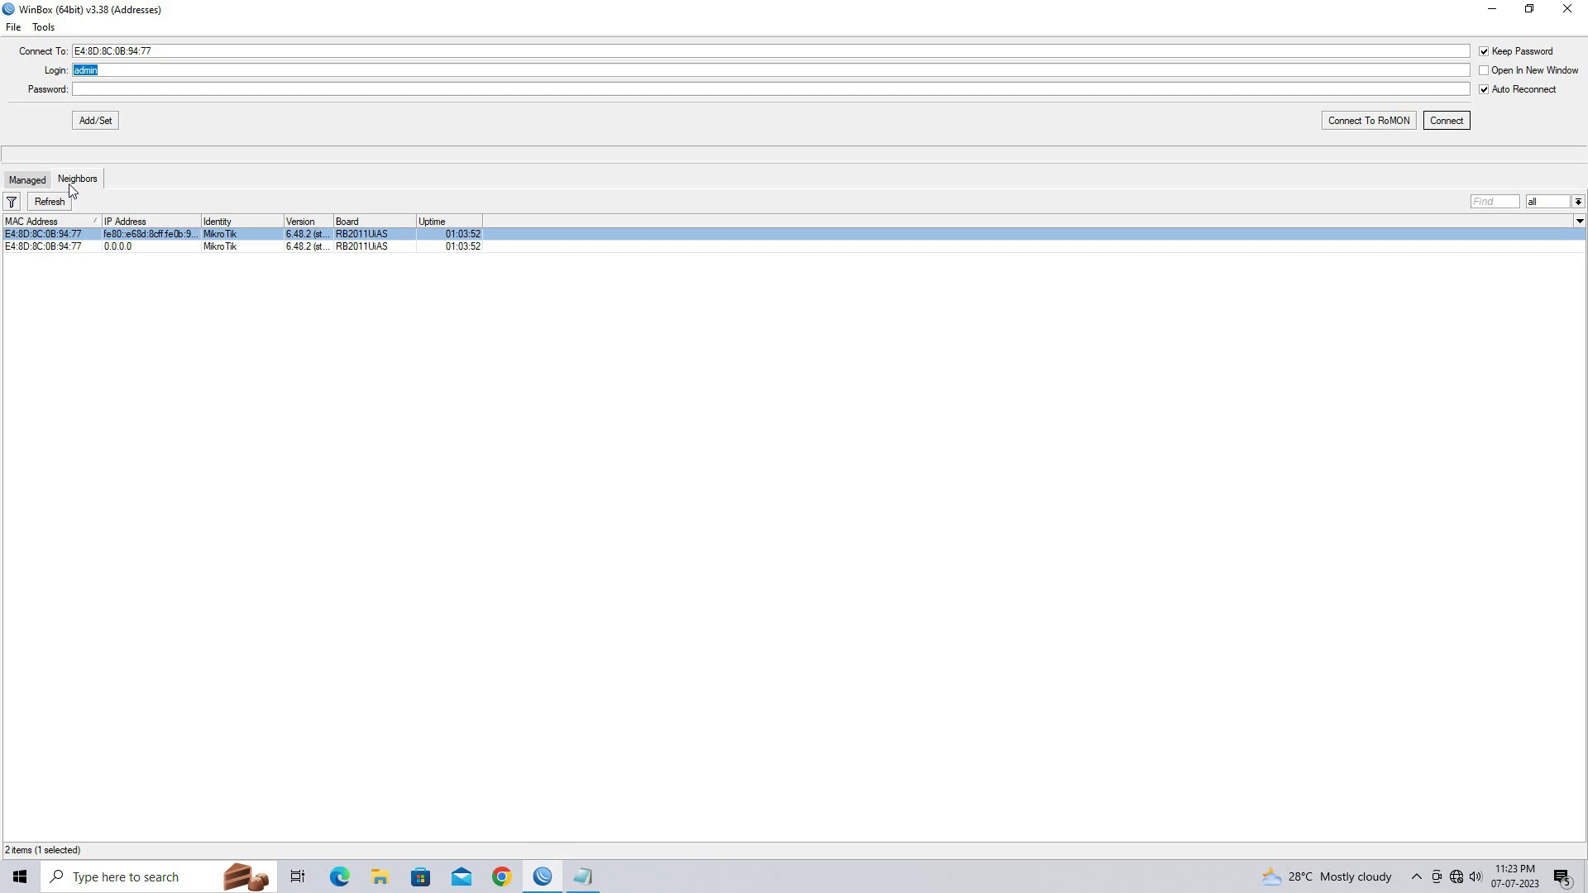
click(113, 70)
click(120, 86)
click(1447, 120)
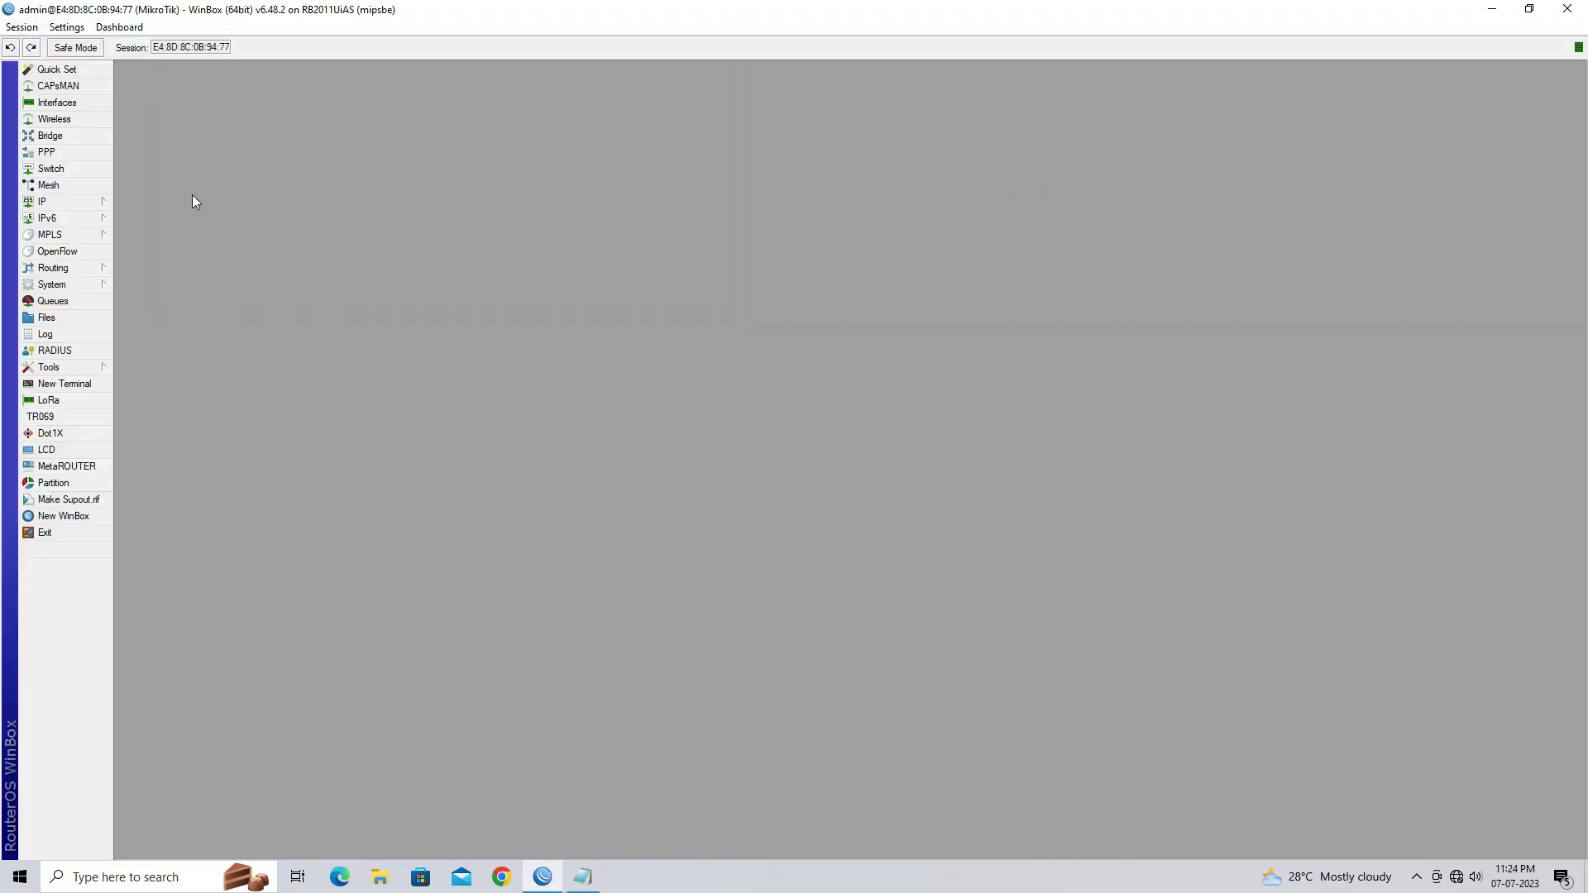
Rename interface ether2 to '2 LAN PORT' and close the Interface List
click(96, 107)
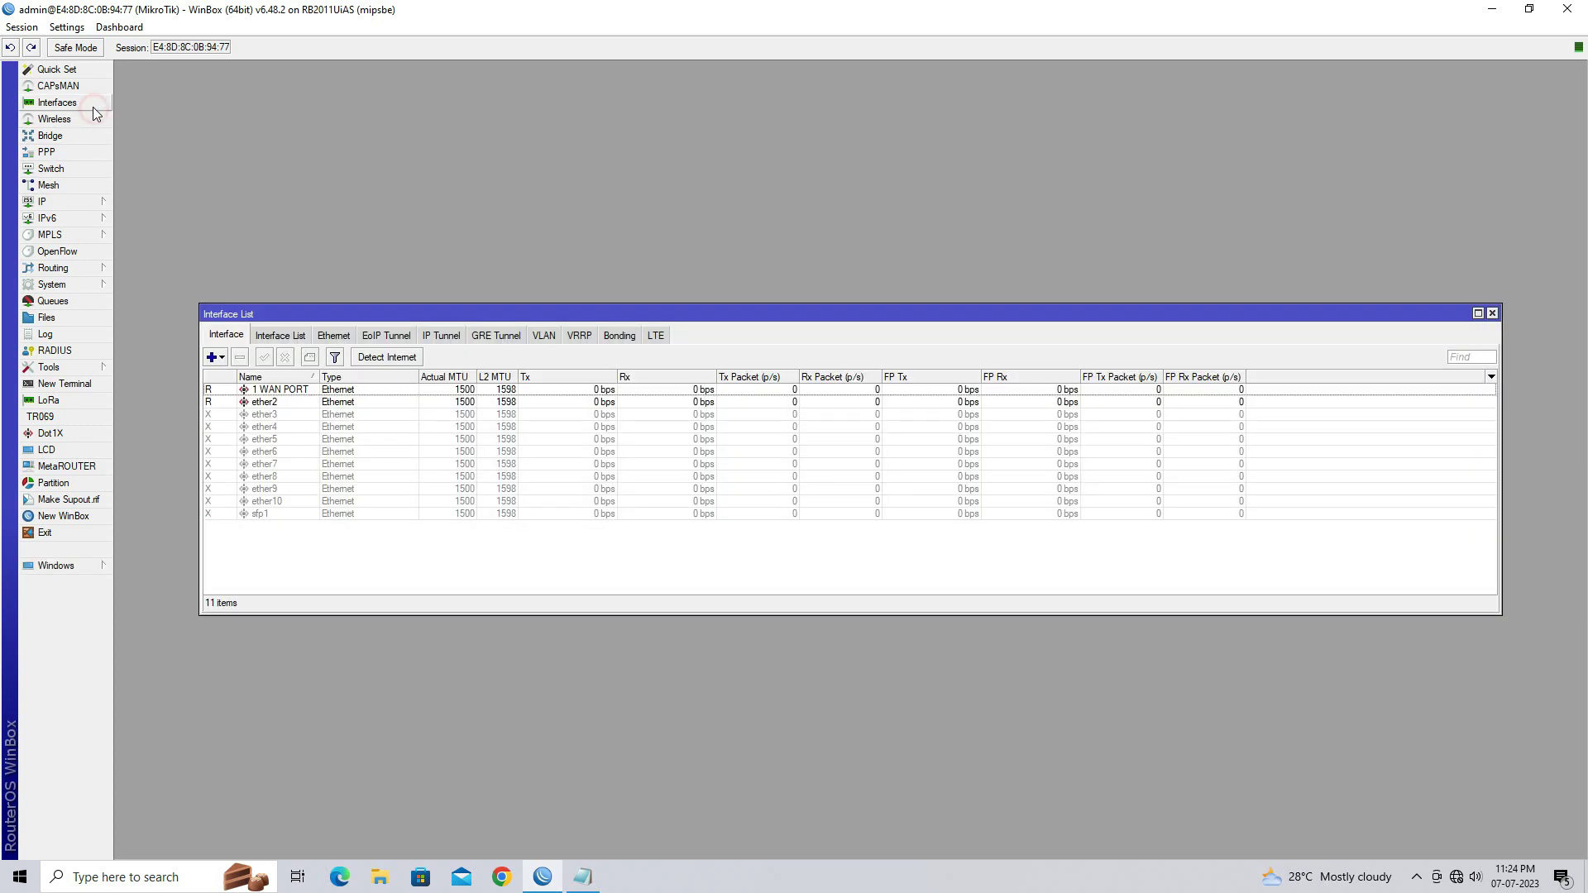
double_click(266, 401)
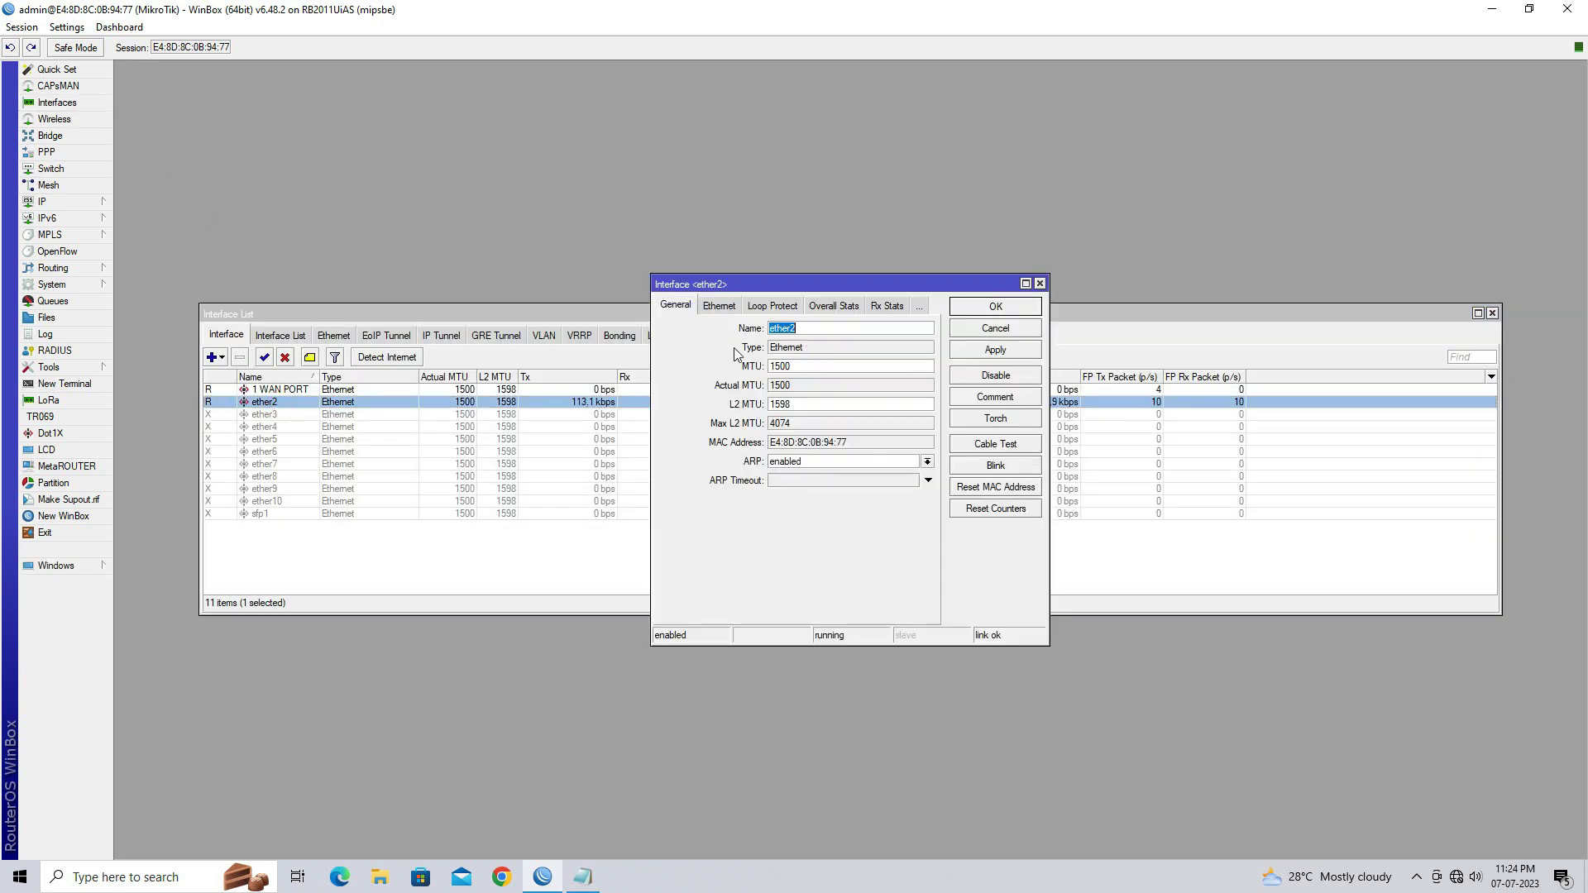
text(2 LAN PORT)
click(983, 352)
click(995, 307)
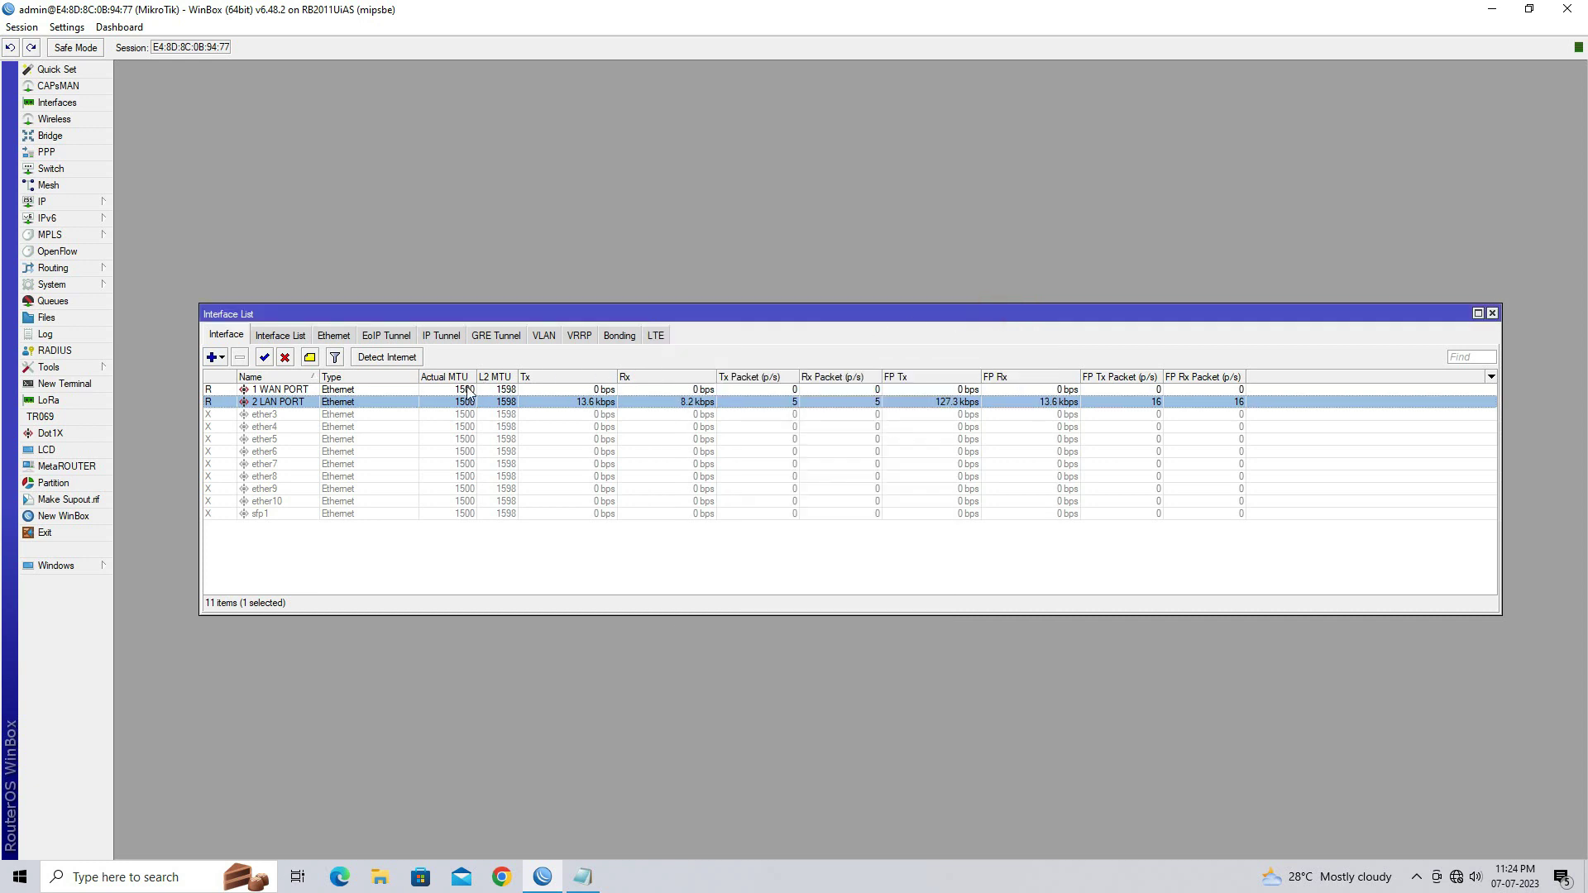
click(1492, 314)
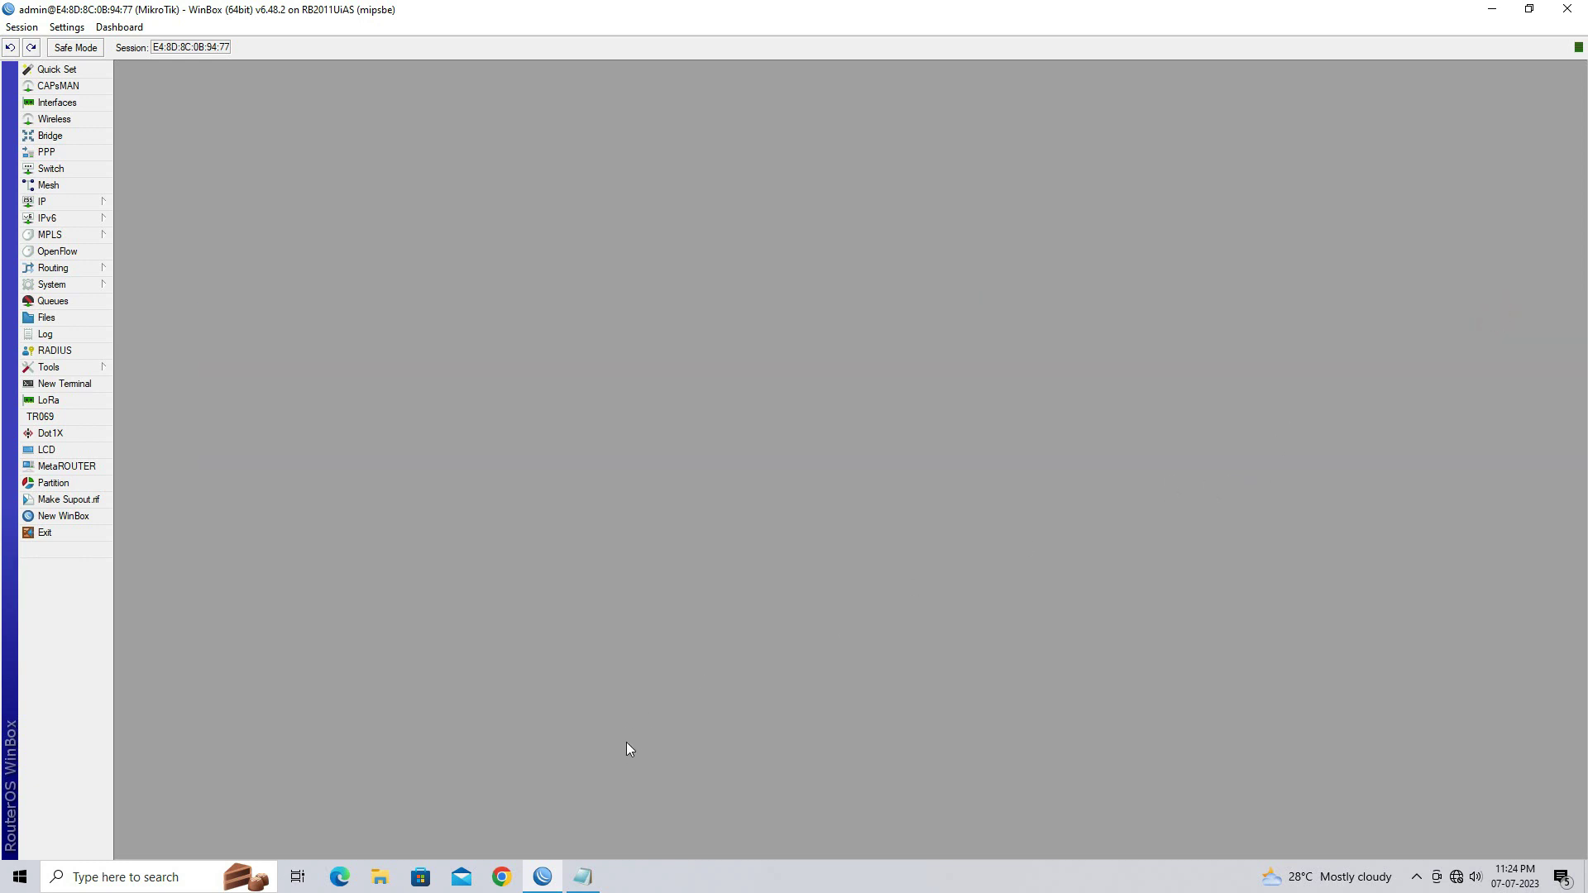
Highlight step 1 about the LAN port address in the Config Steps notes, then return to WinBox
click(599, 886)
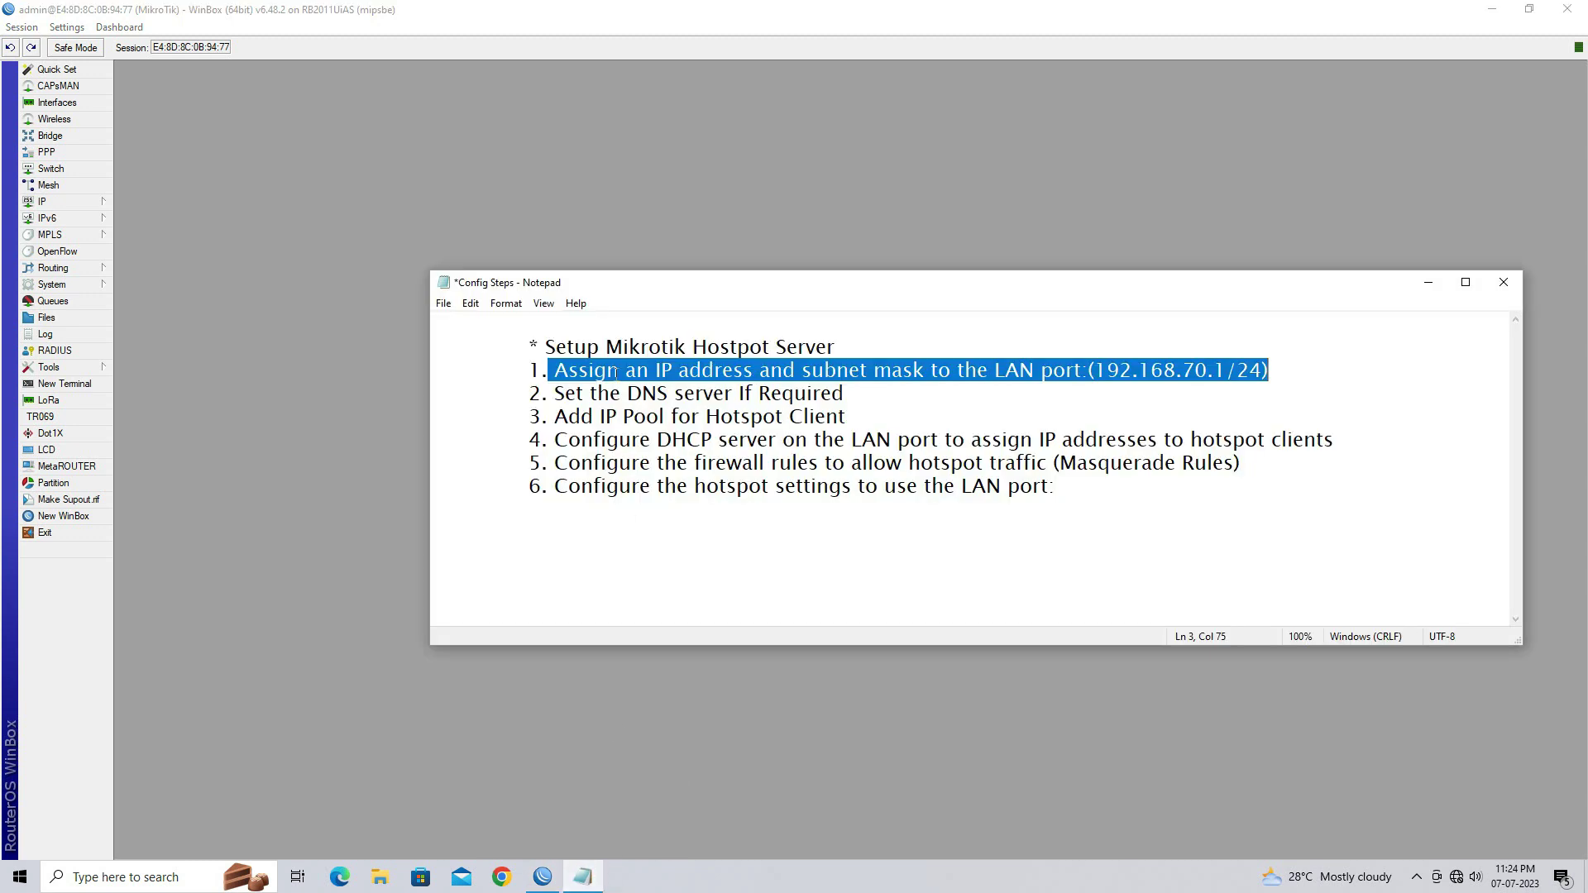
click(564, 370)
drag(561, 370, 1278, 375)
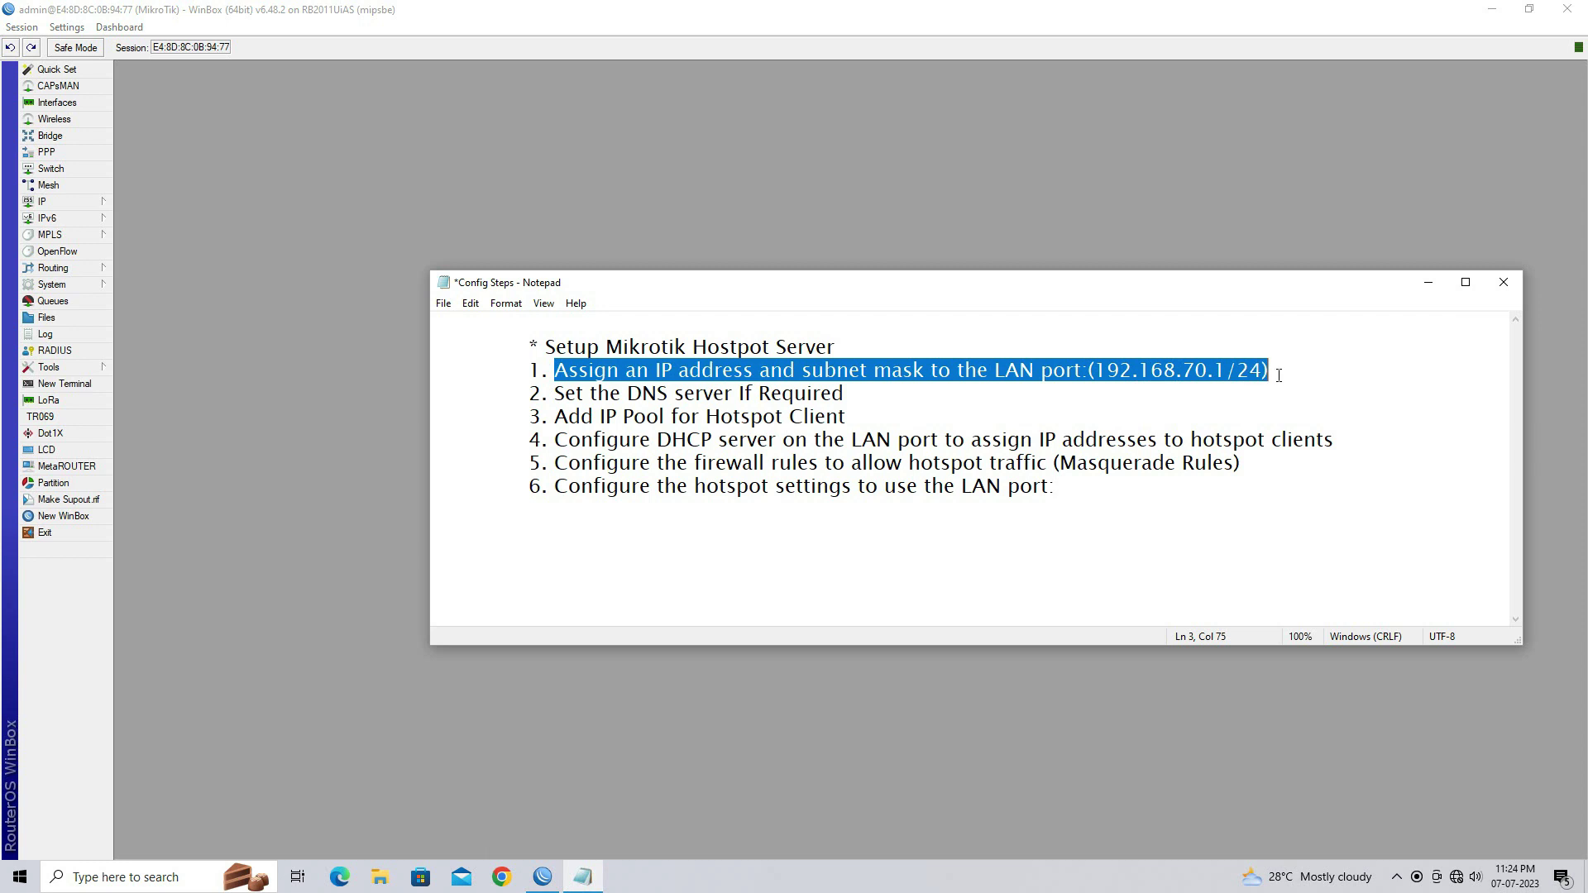
click(266, 312)
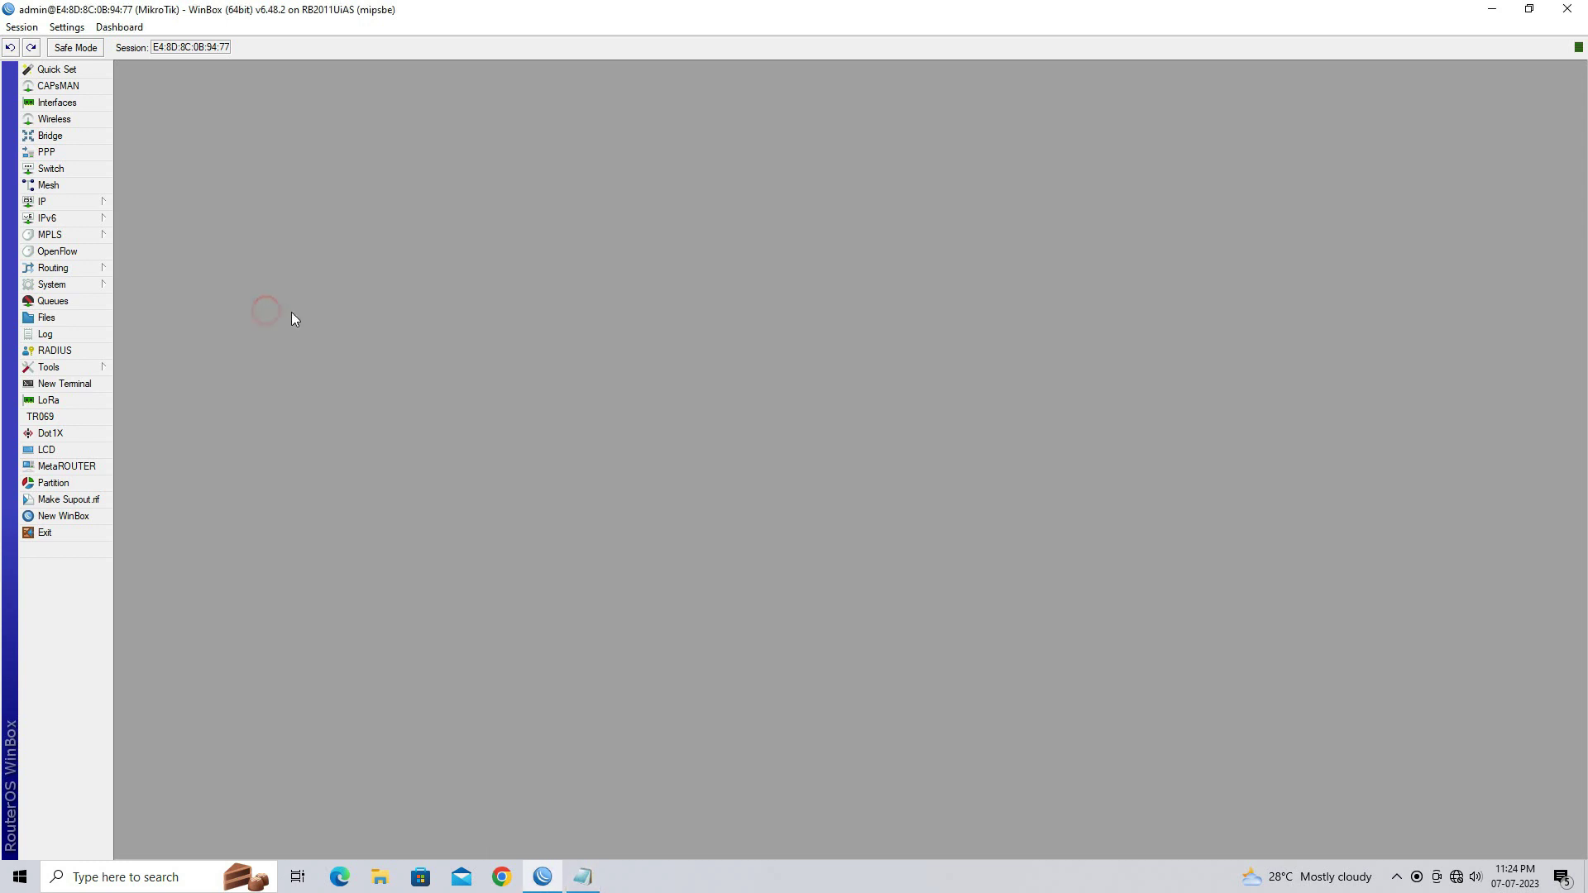
In IP > Addresses, add 192.168.70.1/24 on interface 2 LAN PORT and close the list
click(89, 204)
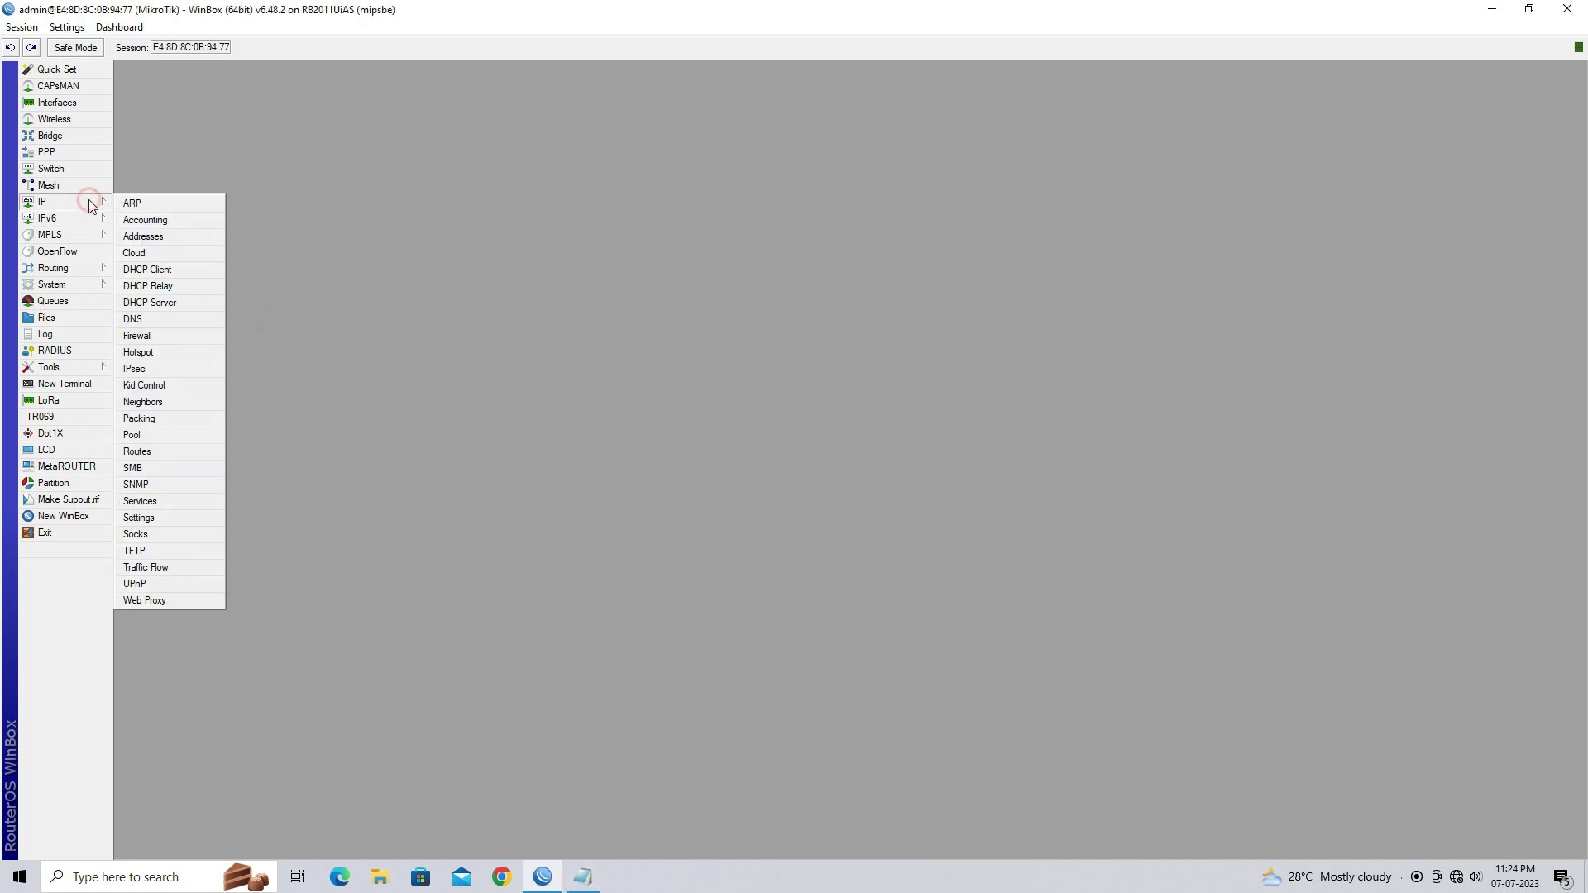
click(212, 244)
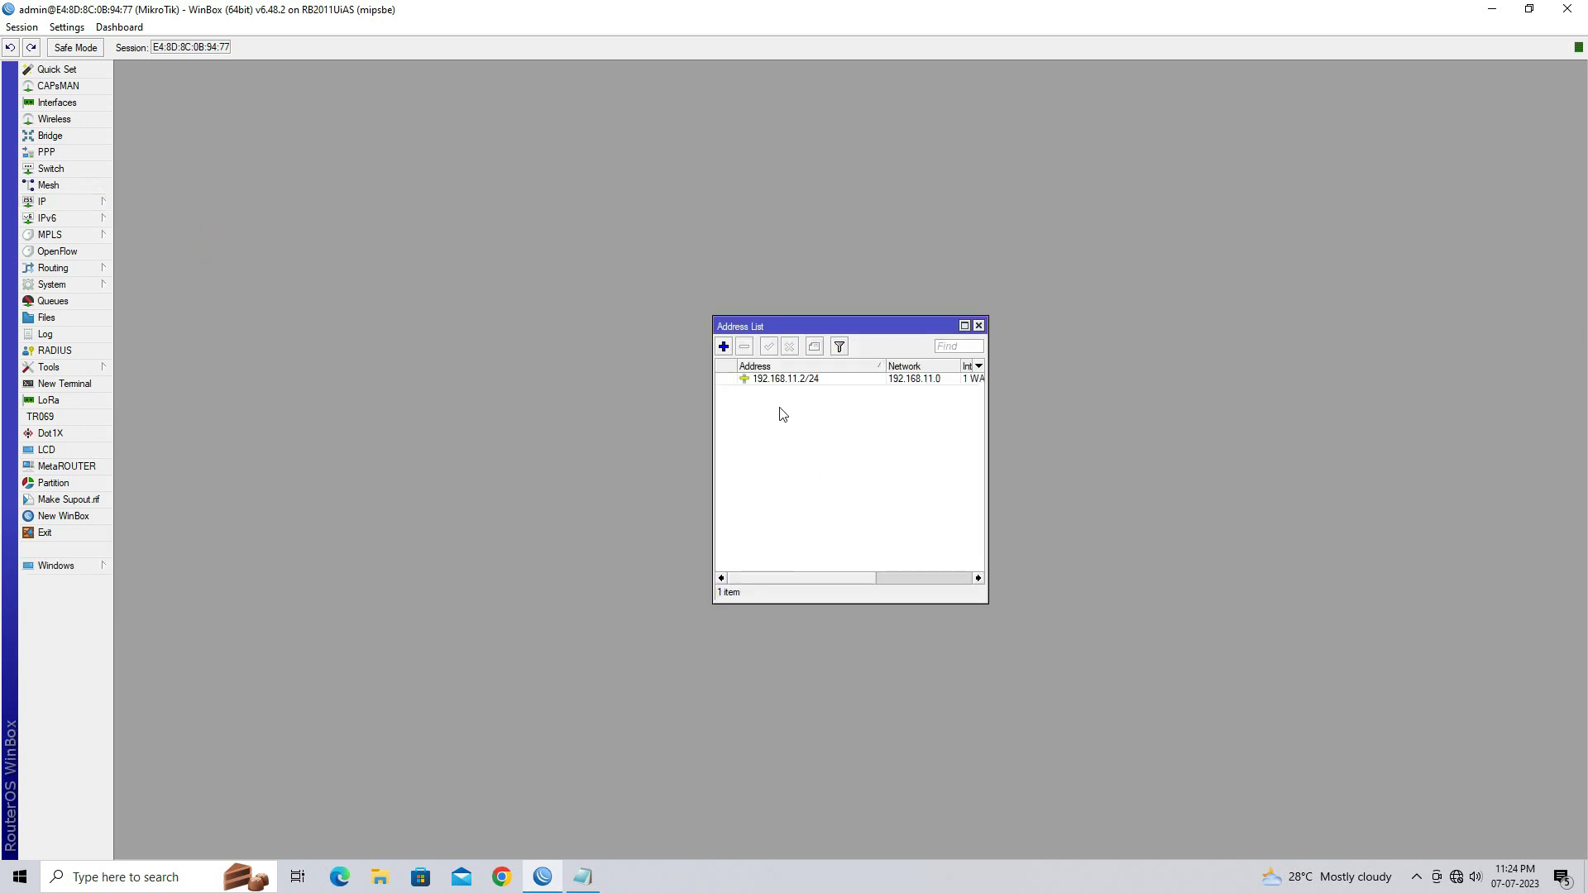
click(724, 347)
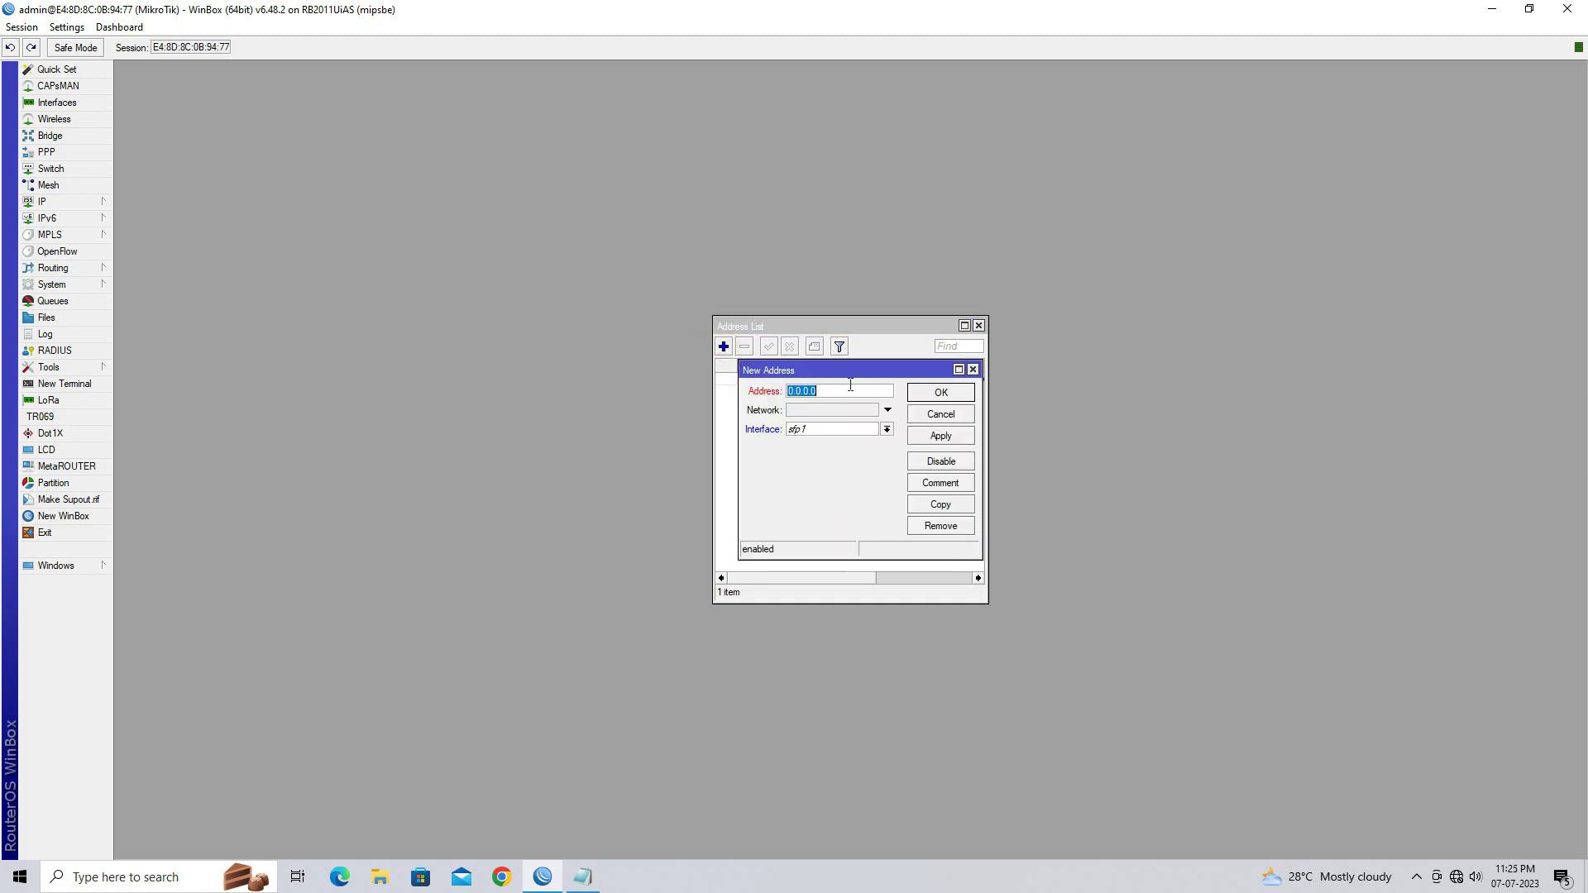
text(192.16)
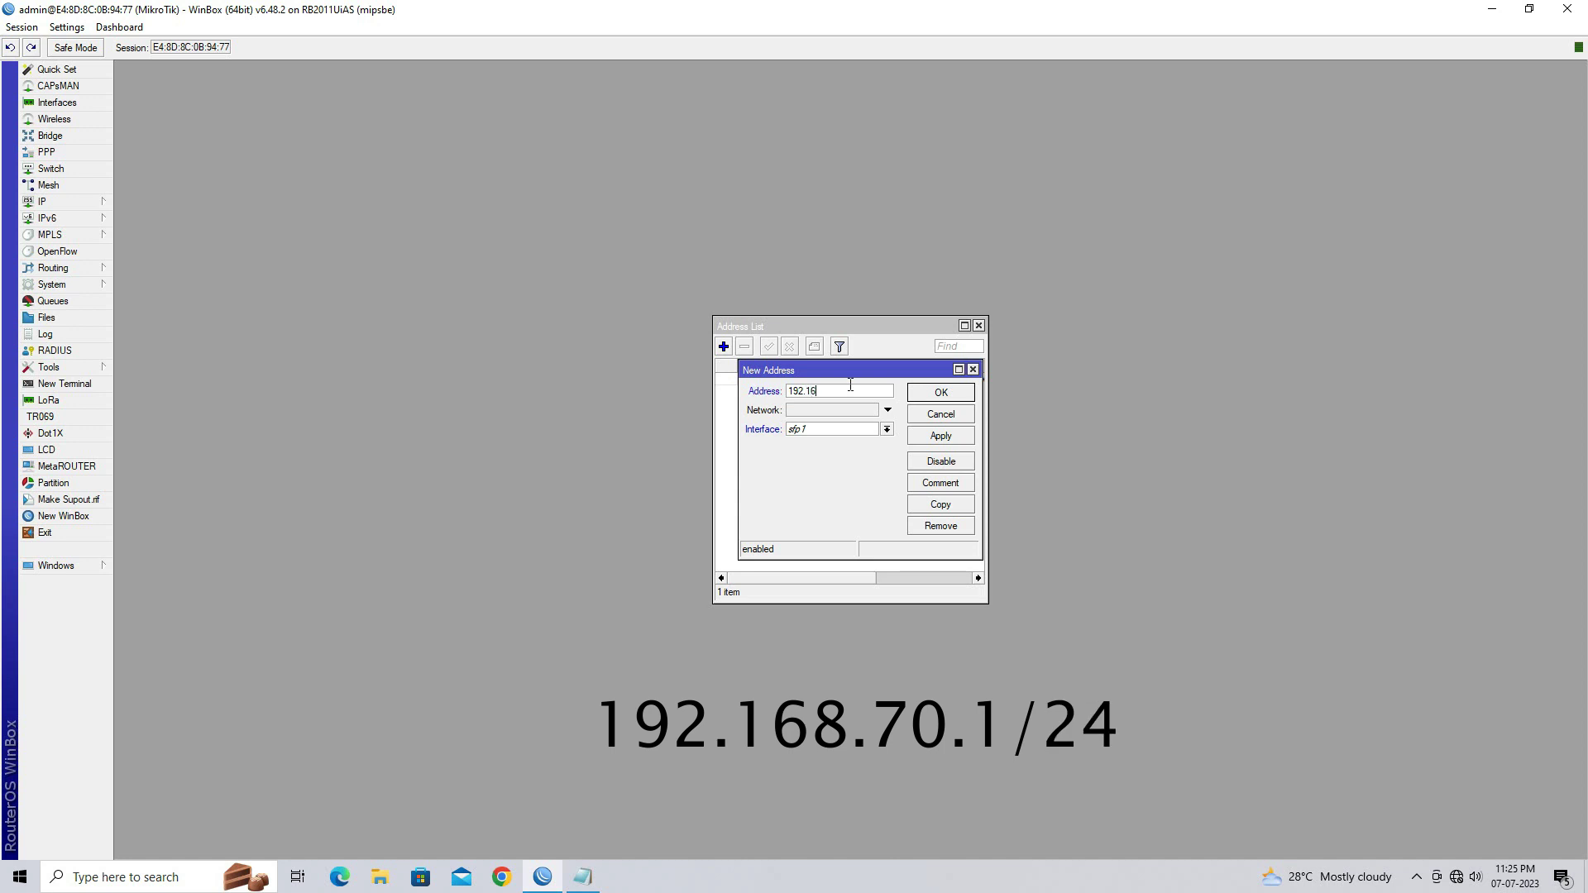
text(8.70.1/24)
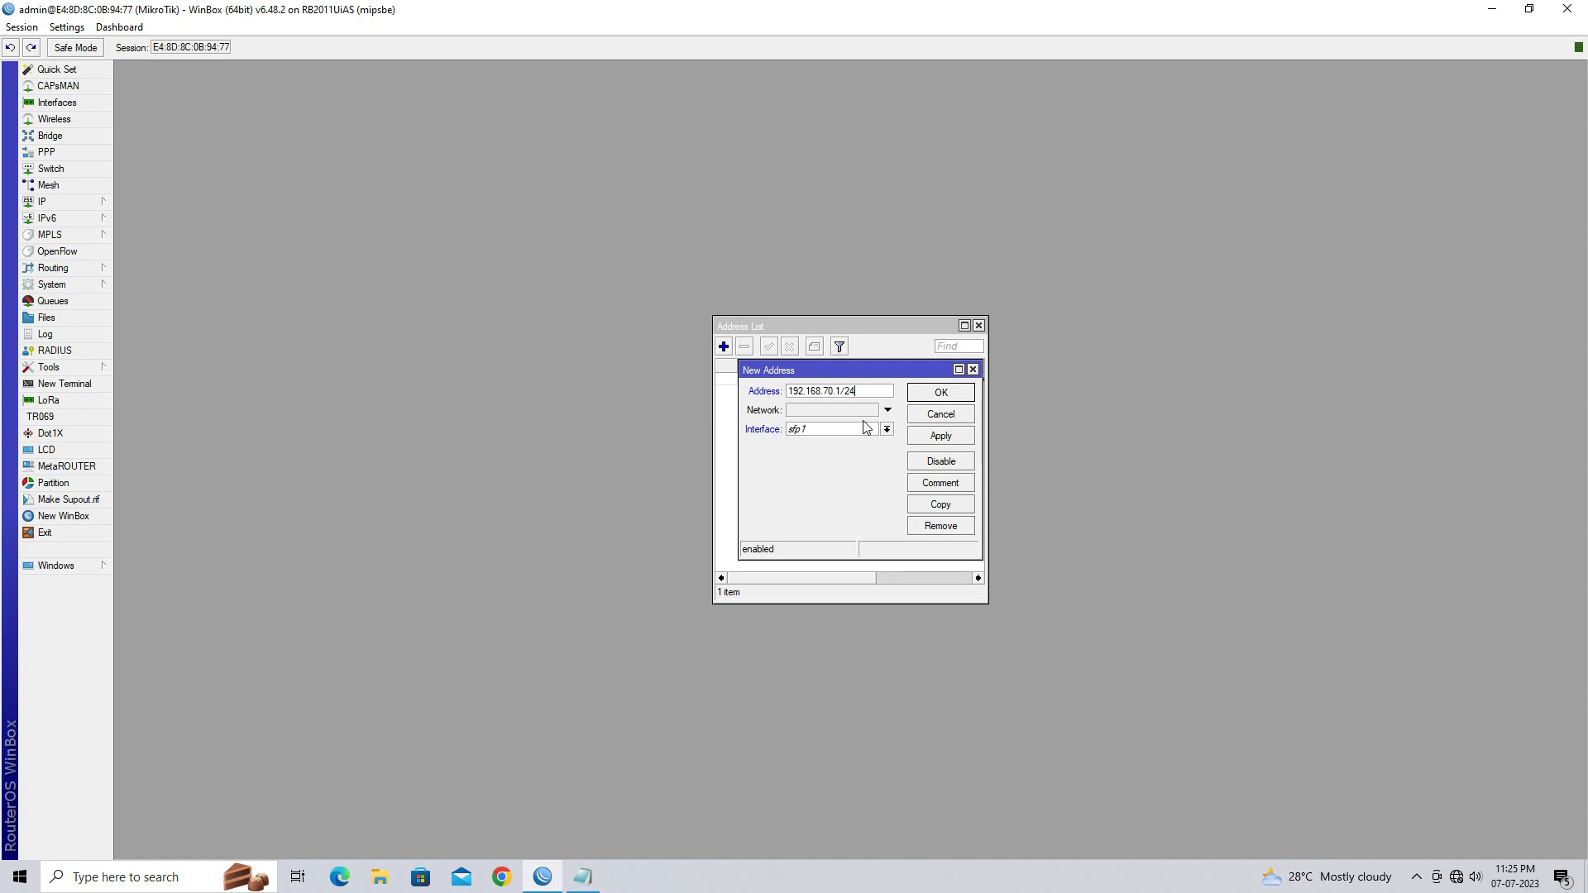
click(887, 429)
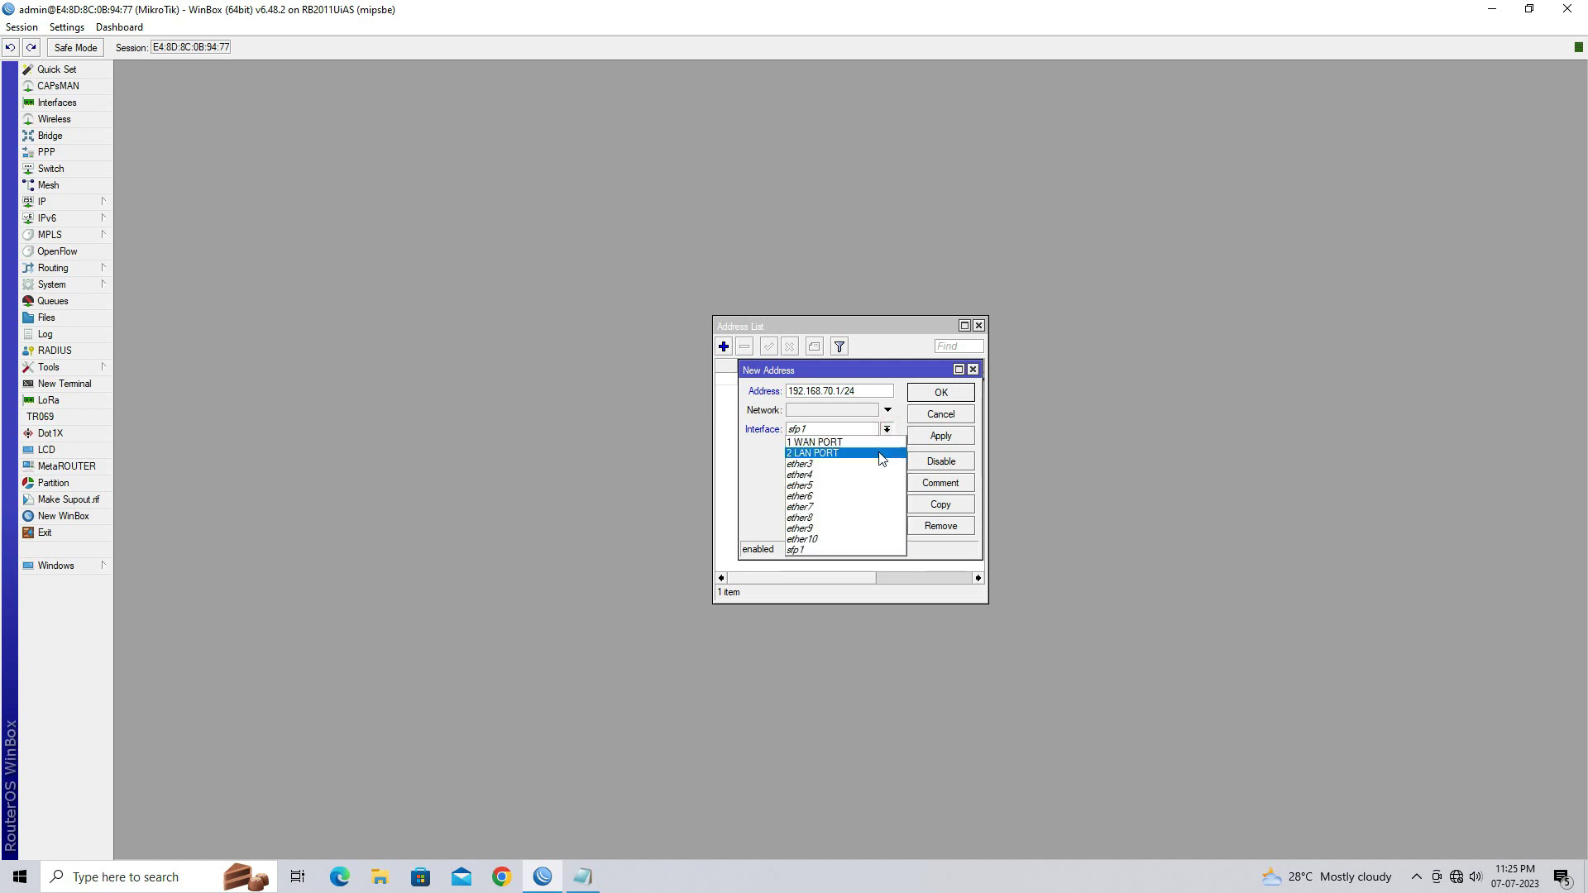
click(881, 455)
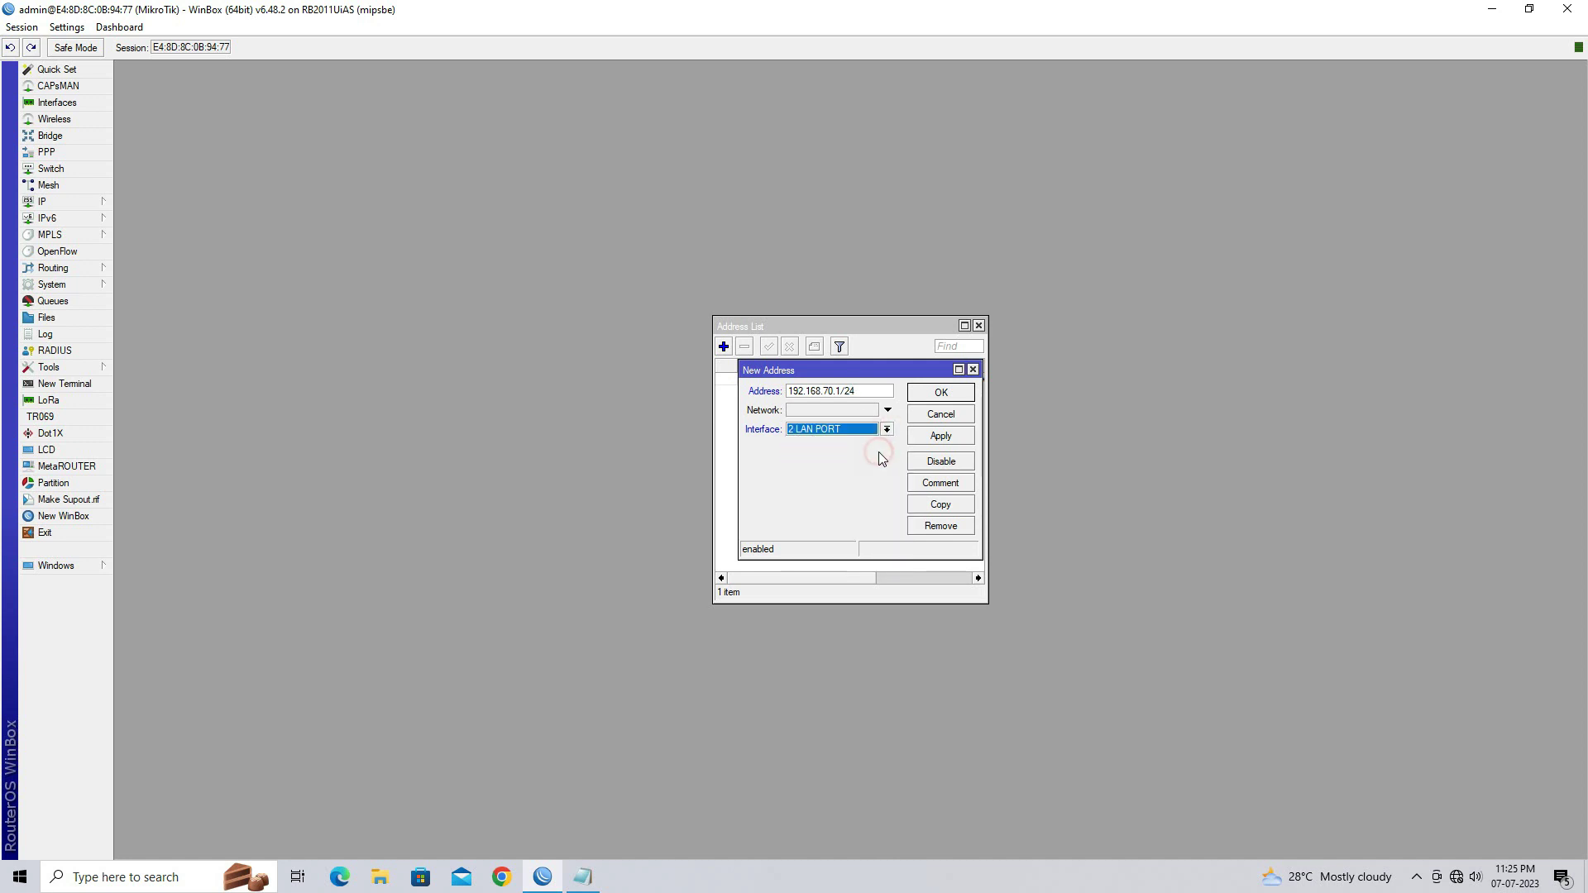
click(936, 436)
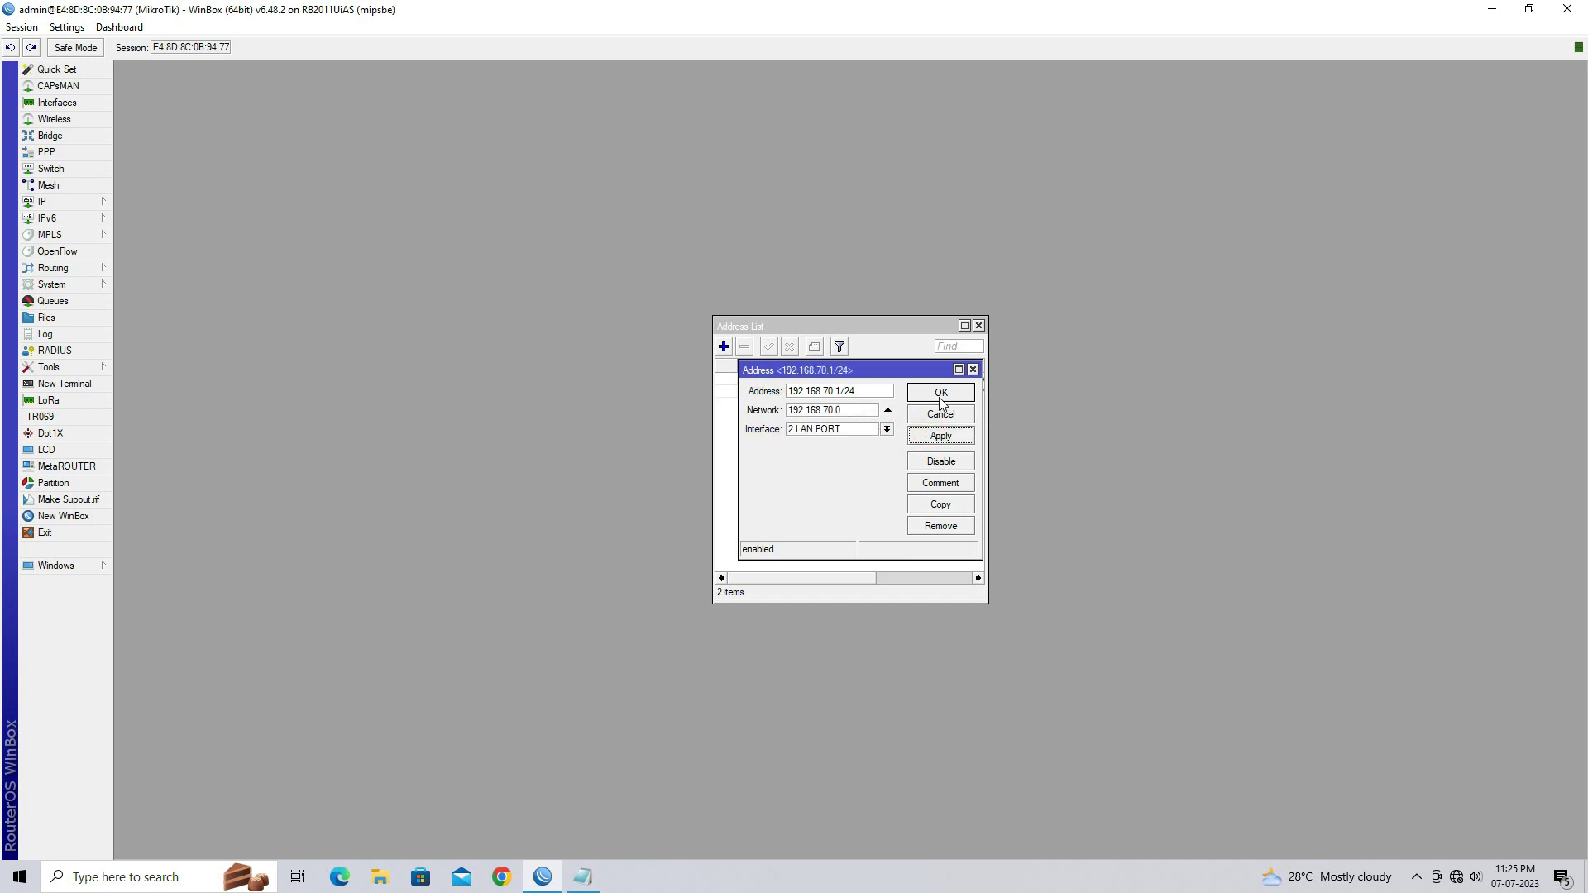
click(941, 393)
click(858, 395)
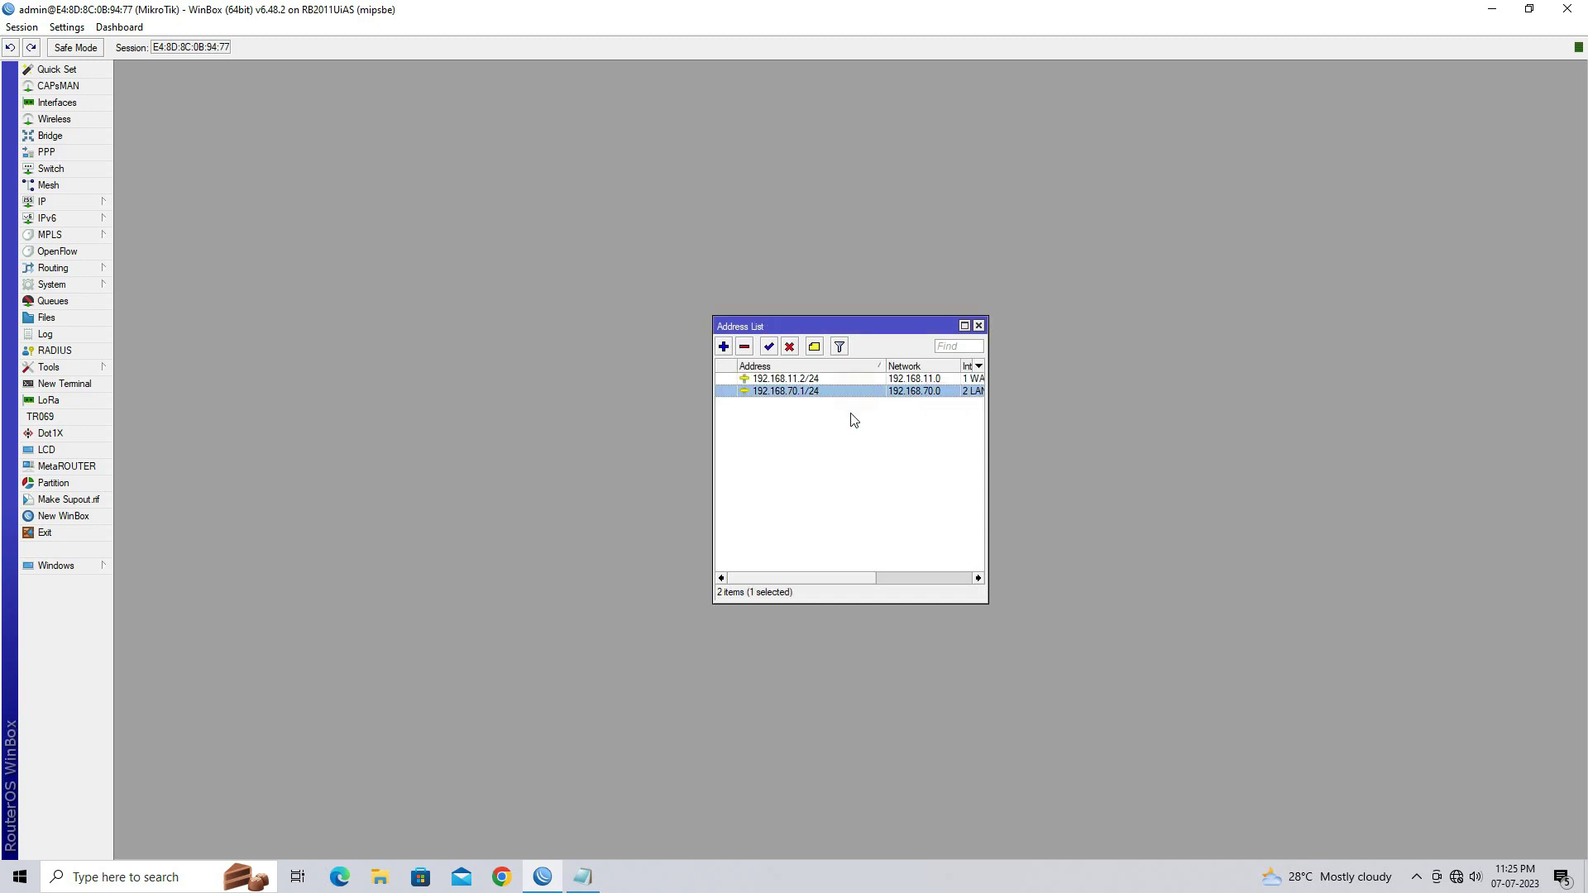
click(978, 326)
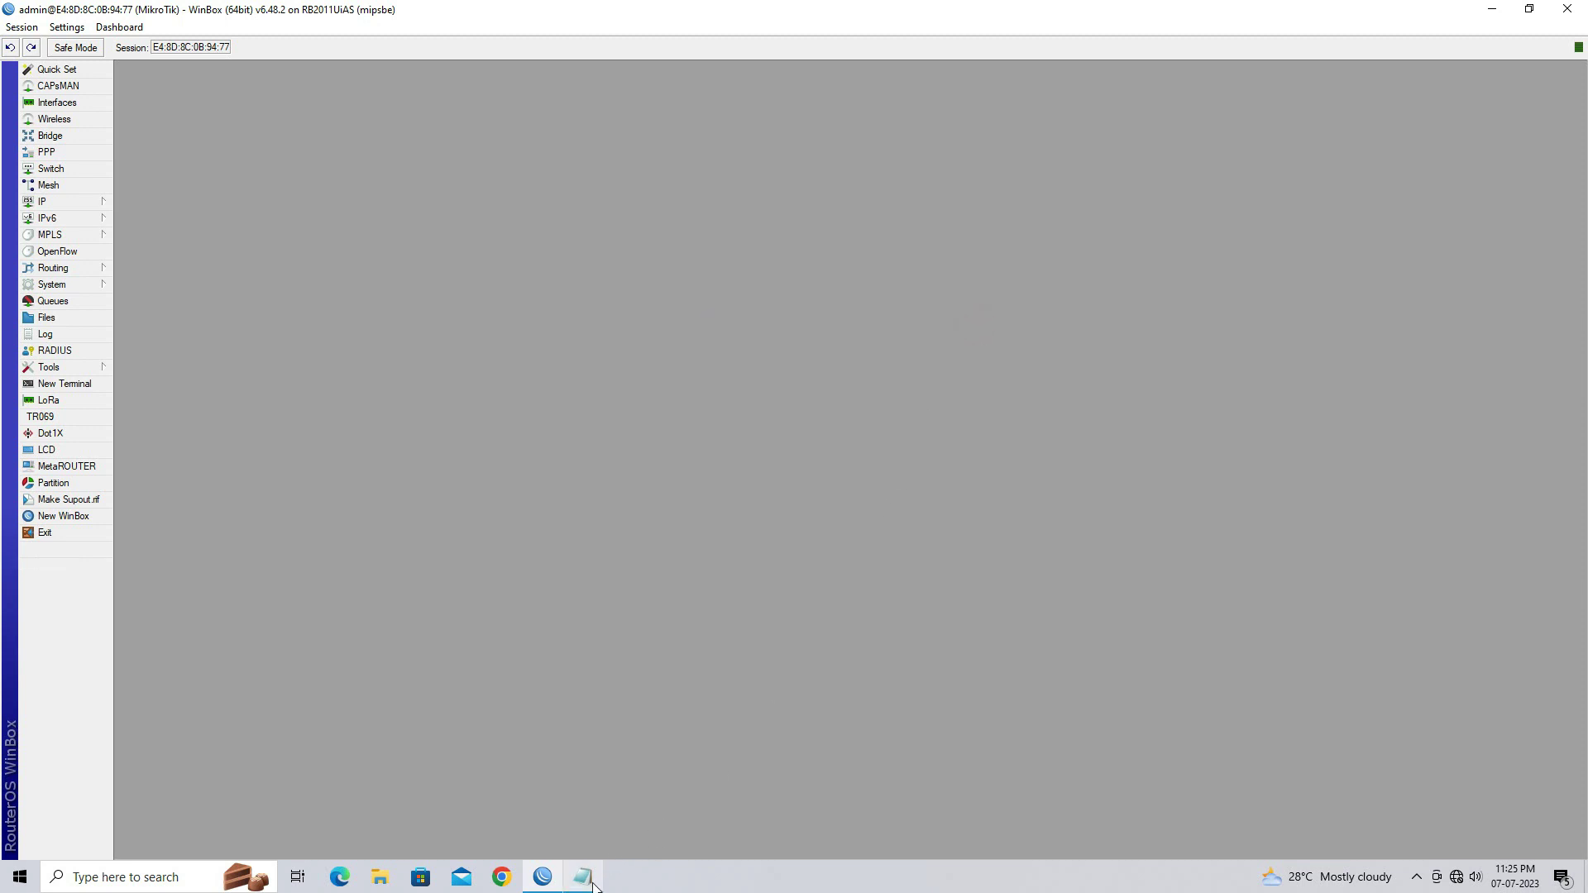
click(592, 883)
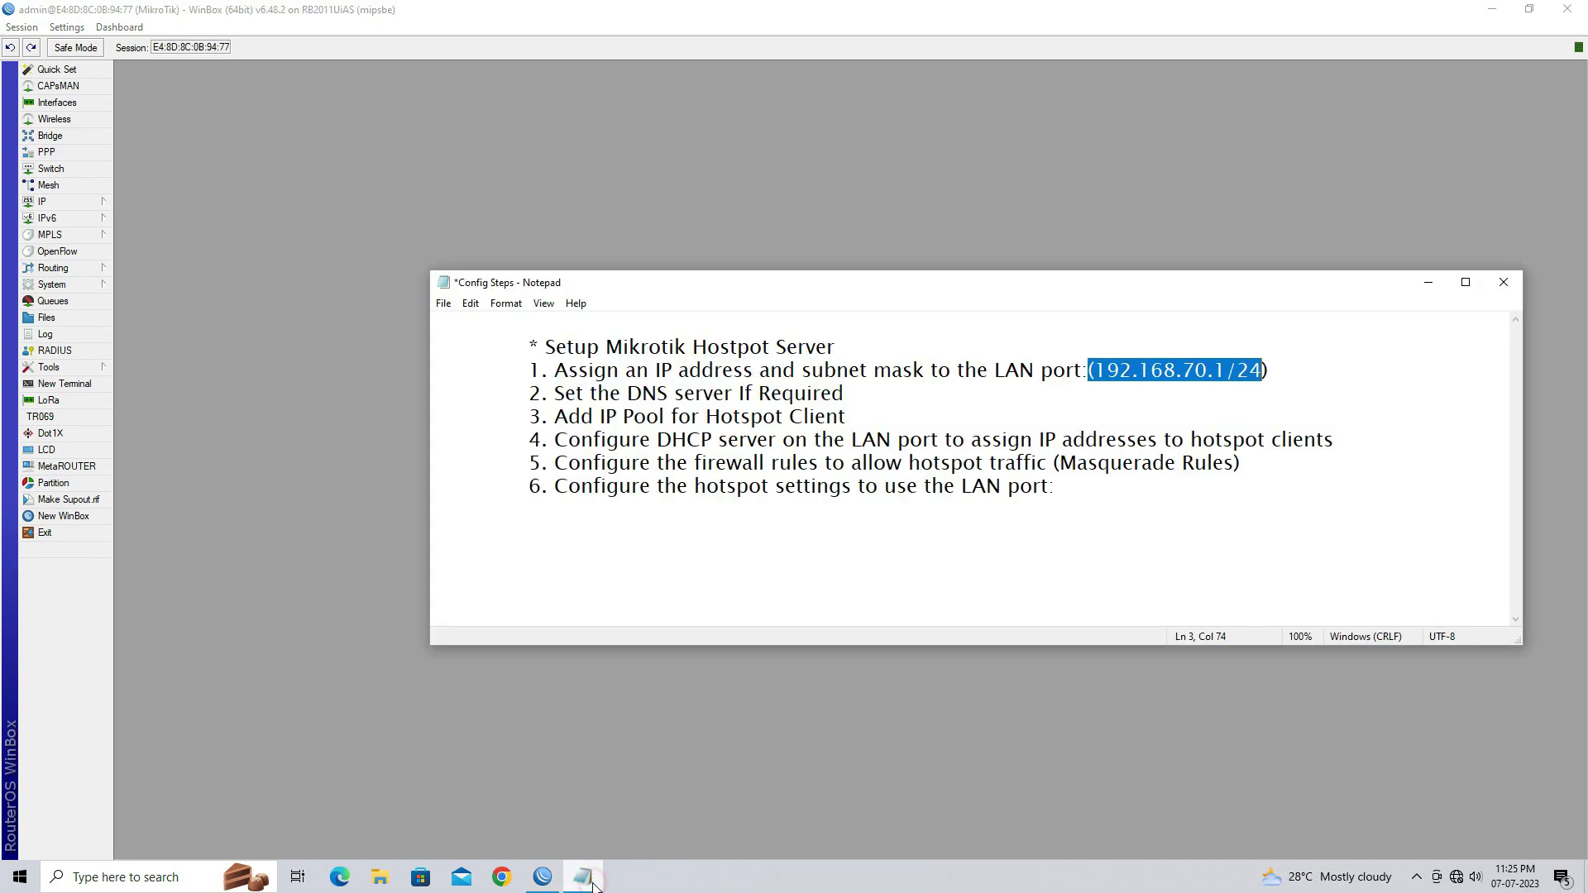
click(526, 393)
drag(526, 393, 845, 392)
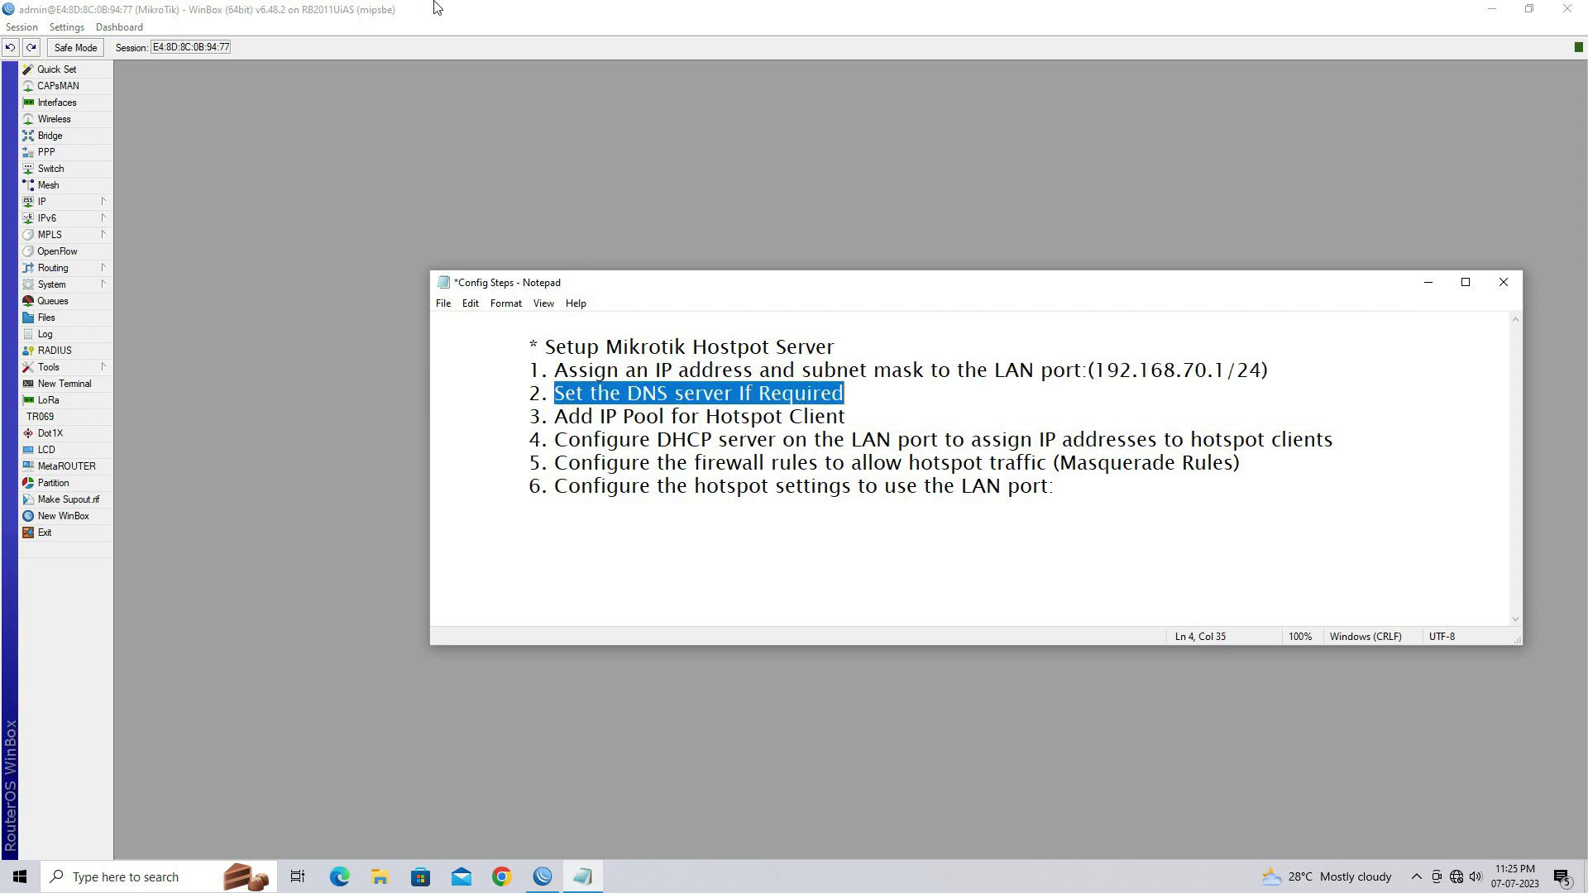
click(265, 236)
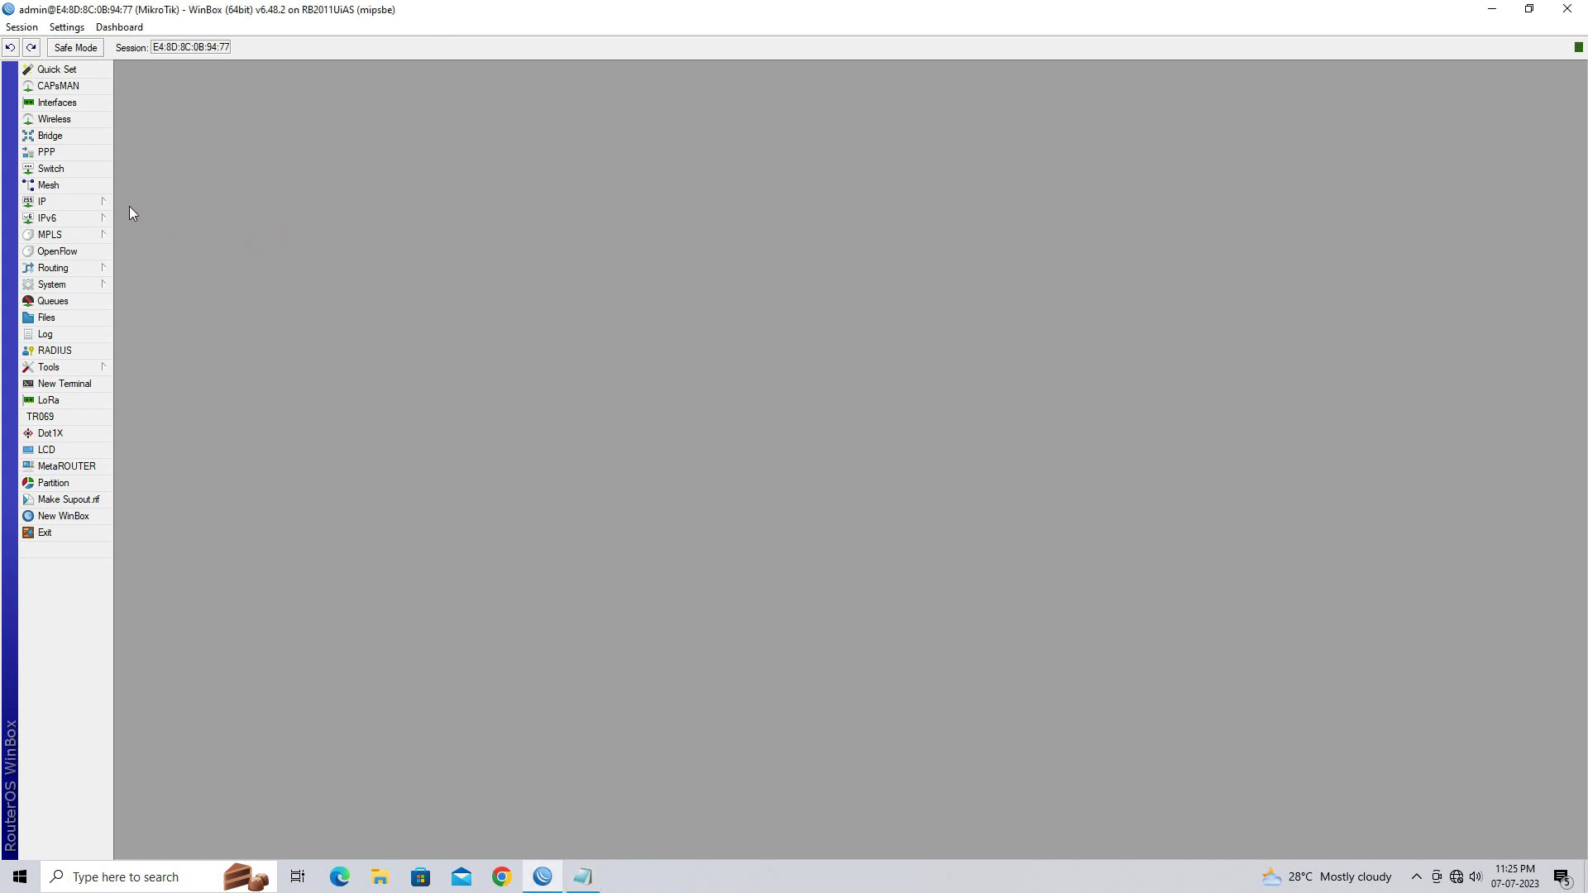
In IP > DNS, replace 0.0.0.0 with servers 8.8.8.8 and 4.2.2.2 and apply
click(101, 206)
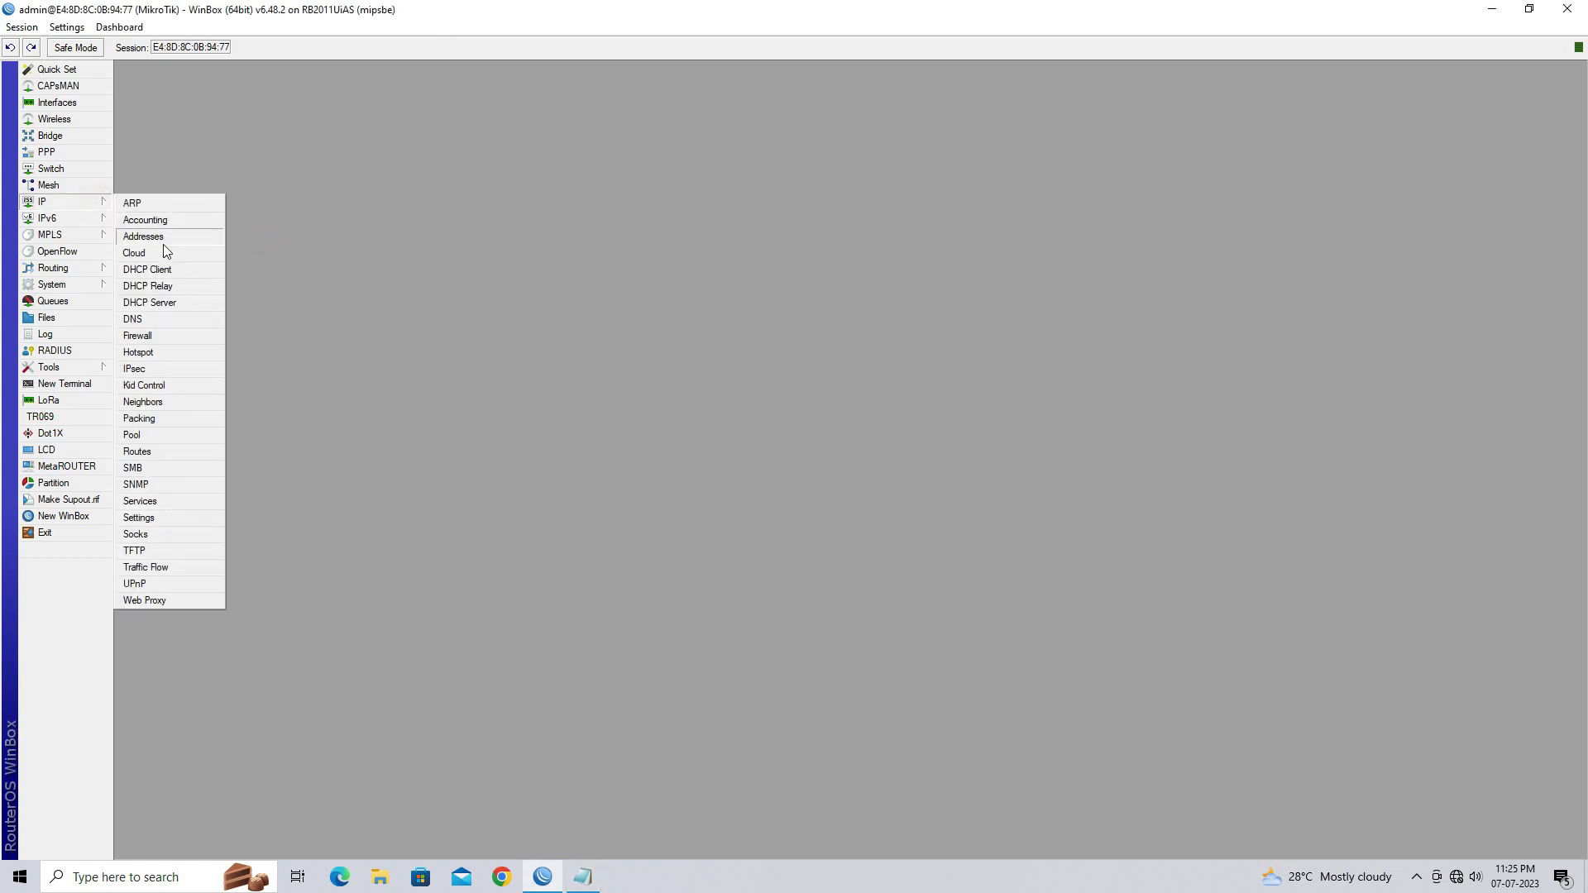
click(170, 317)
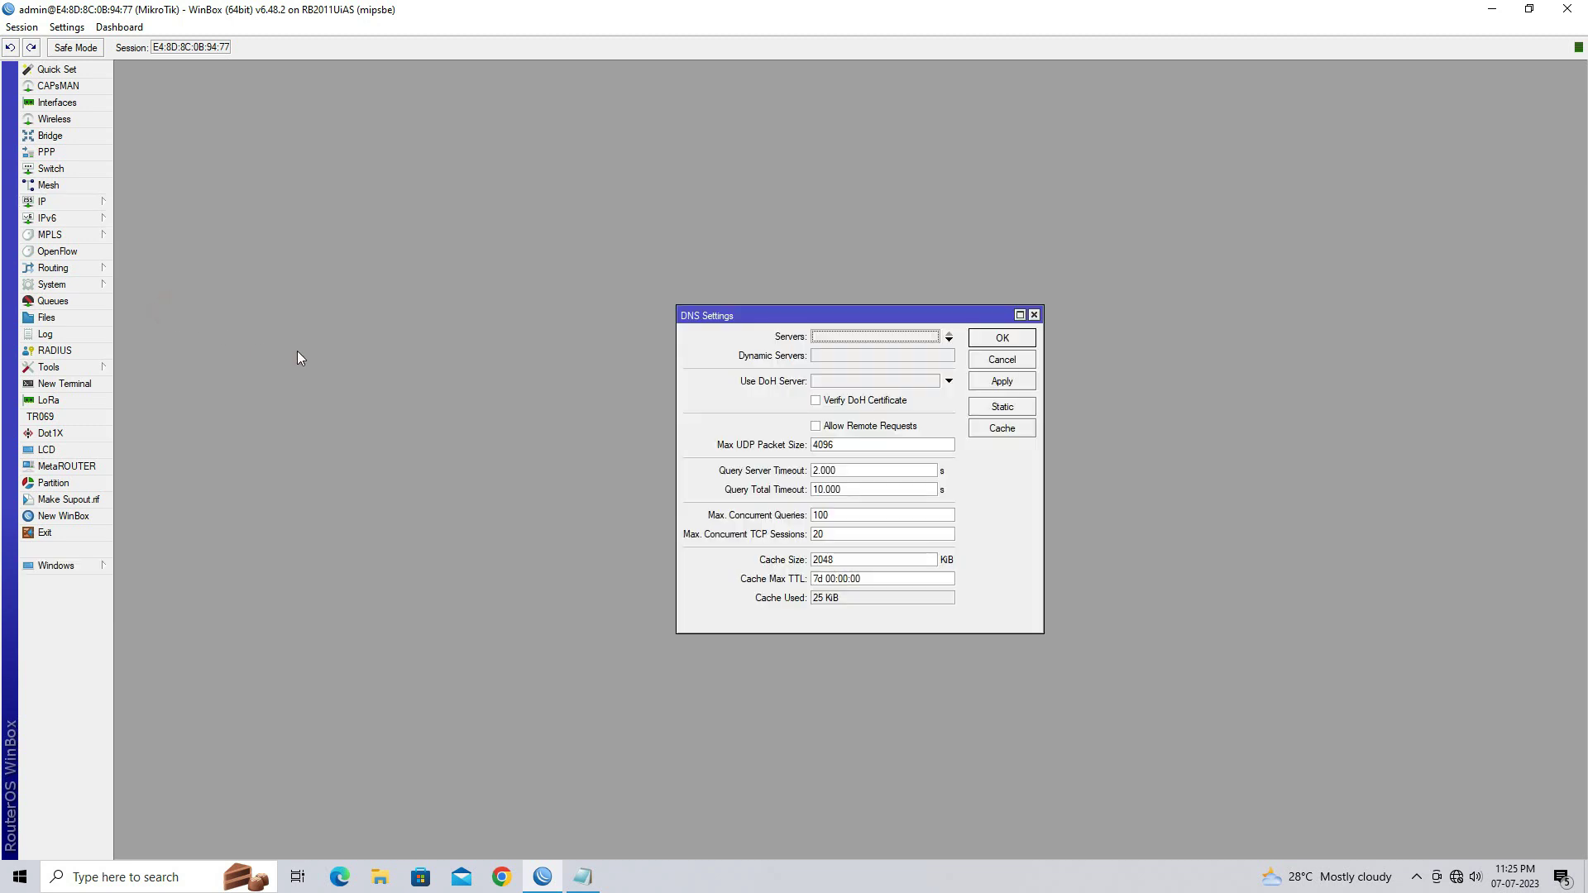
click(866, 346)
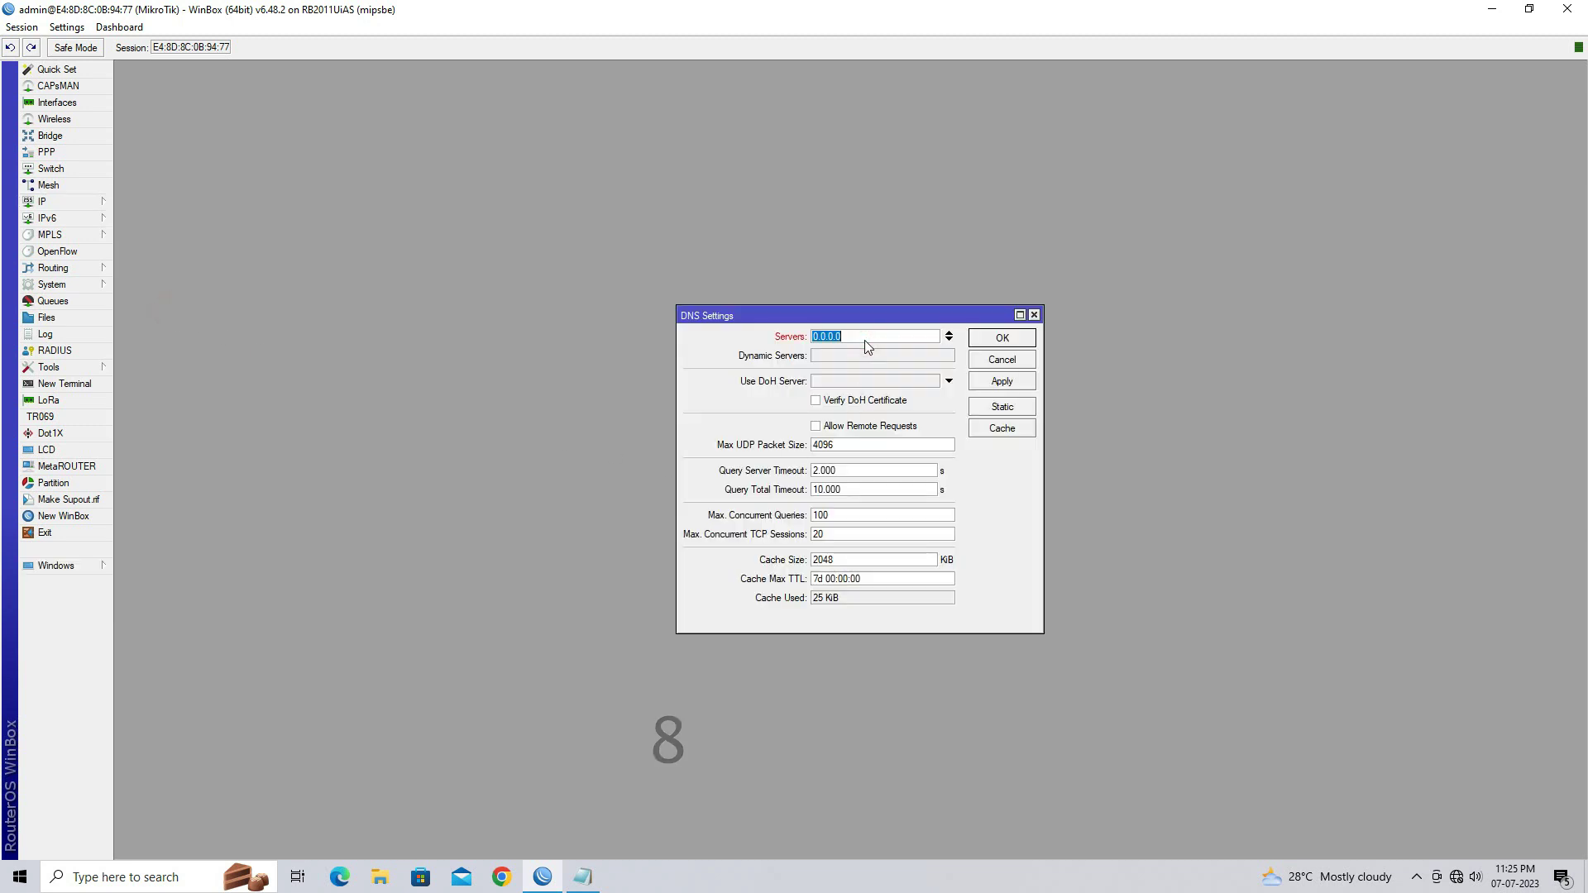
key(BackSpace)
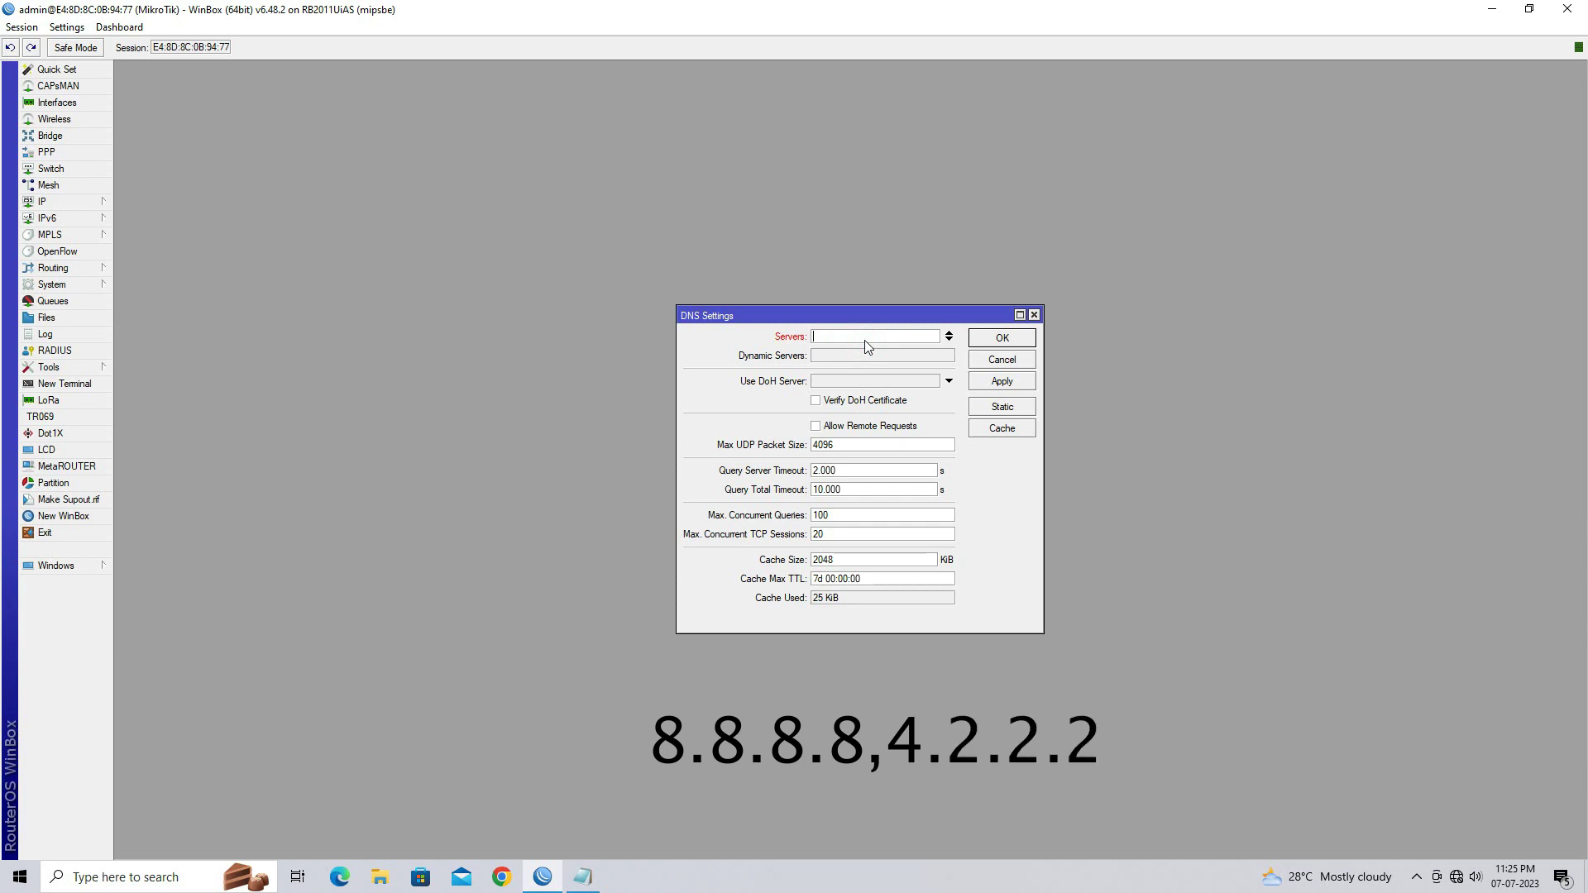
text(8.8.8.8)
click(948, 341)
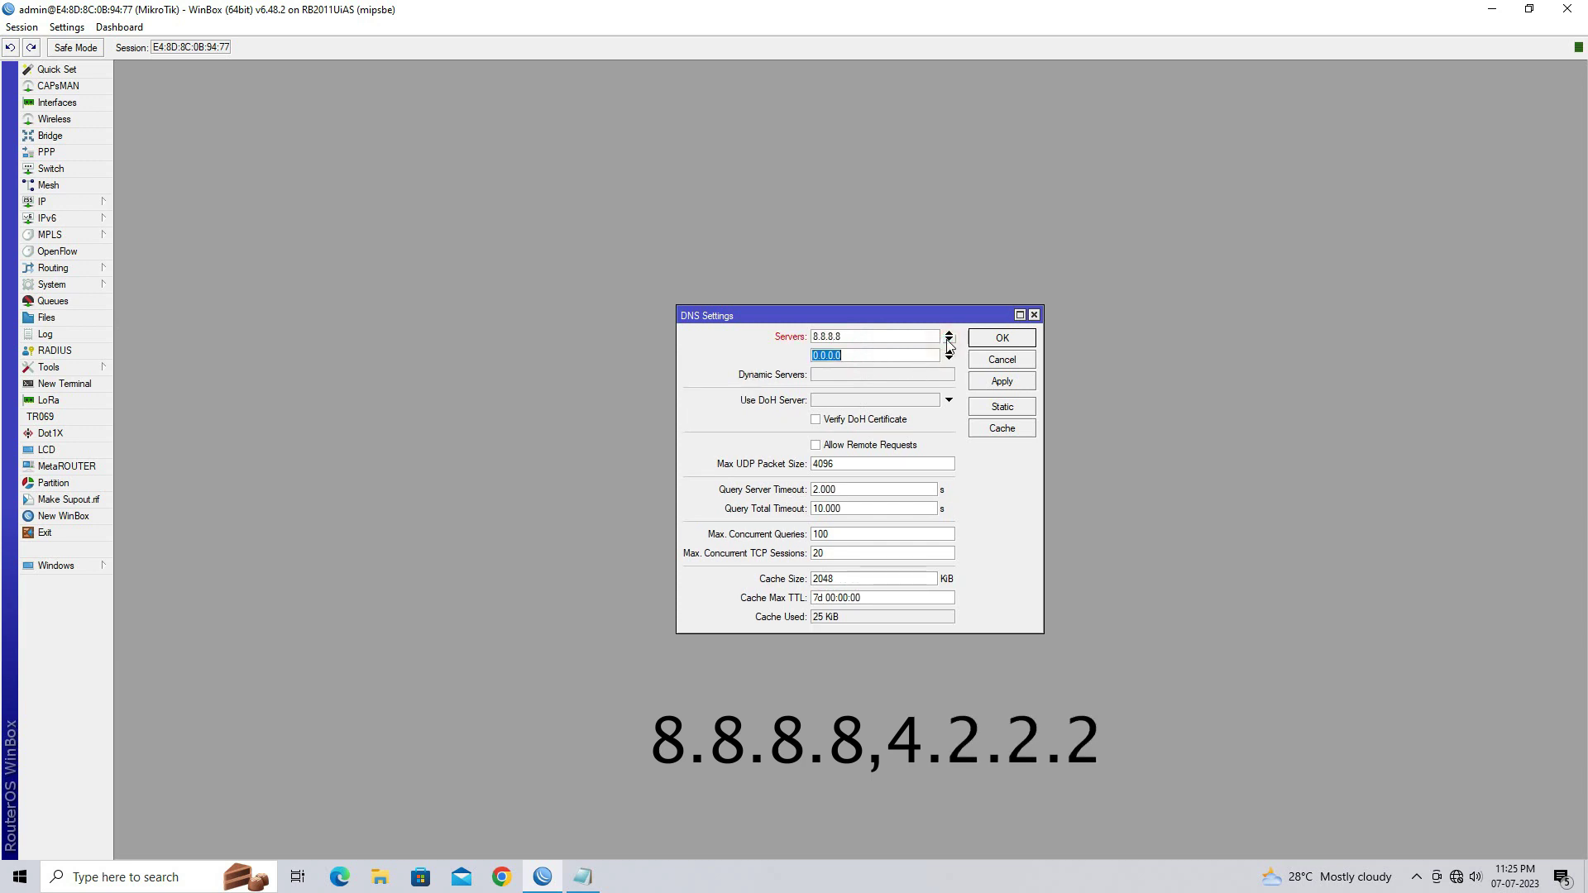
text(4.2.2.2)
click(1011, 387)
click(1002, 338)
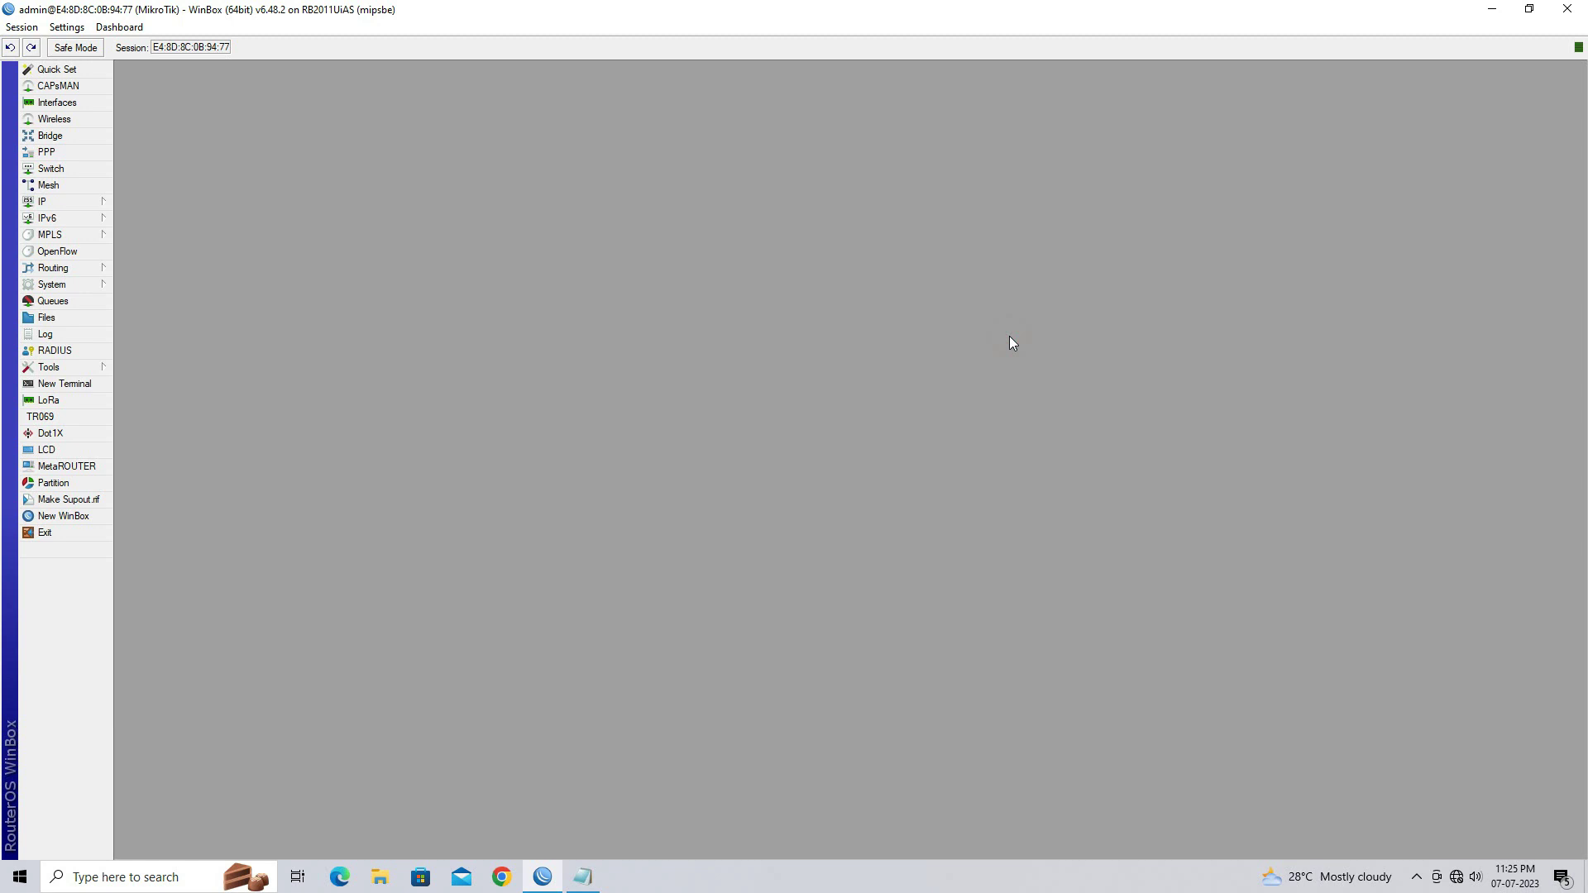
Highlight step 3, 'Add IP Pool for Hotspot Client', in the notes and return to WinBox
click(598, 882)
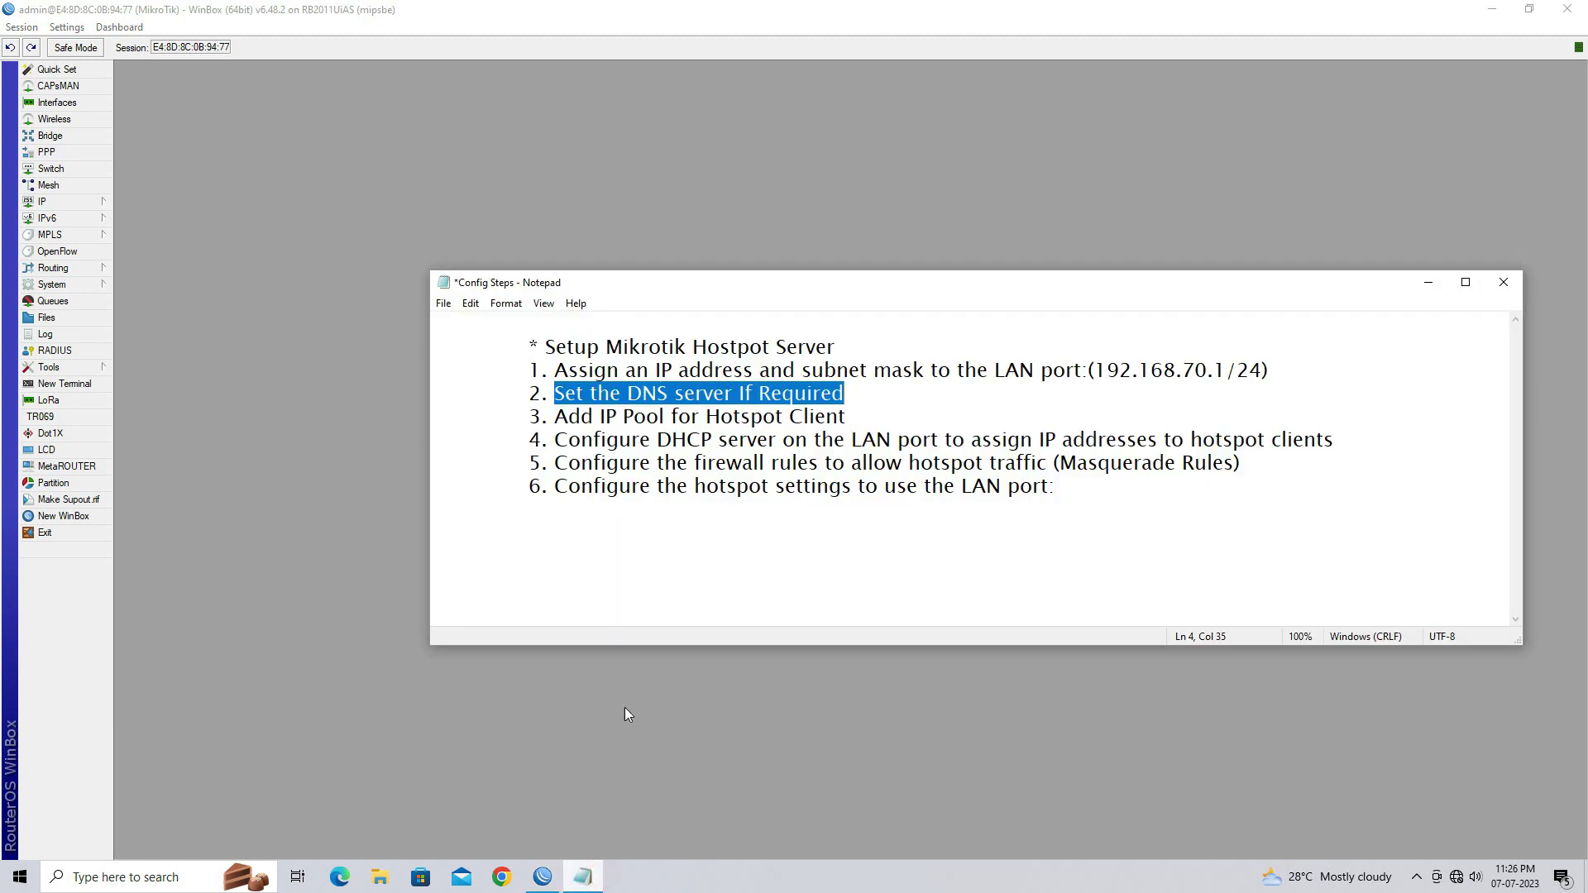
click(537, 419)
drag(554, 416, 856, 416)
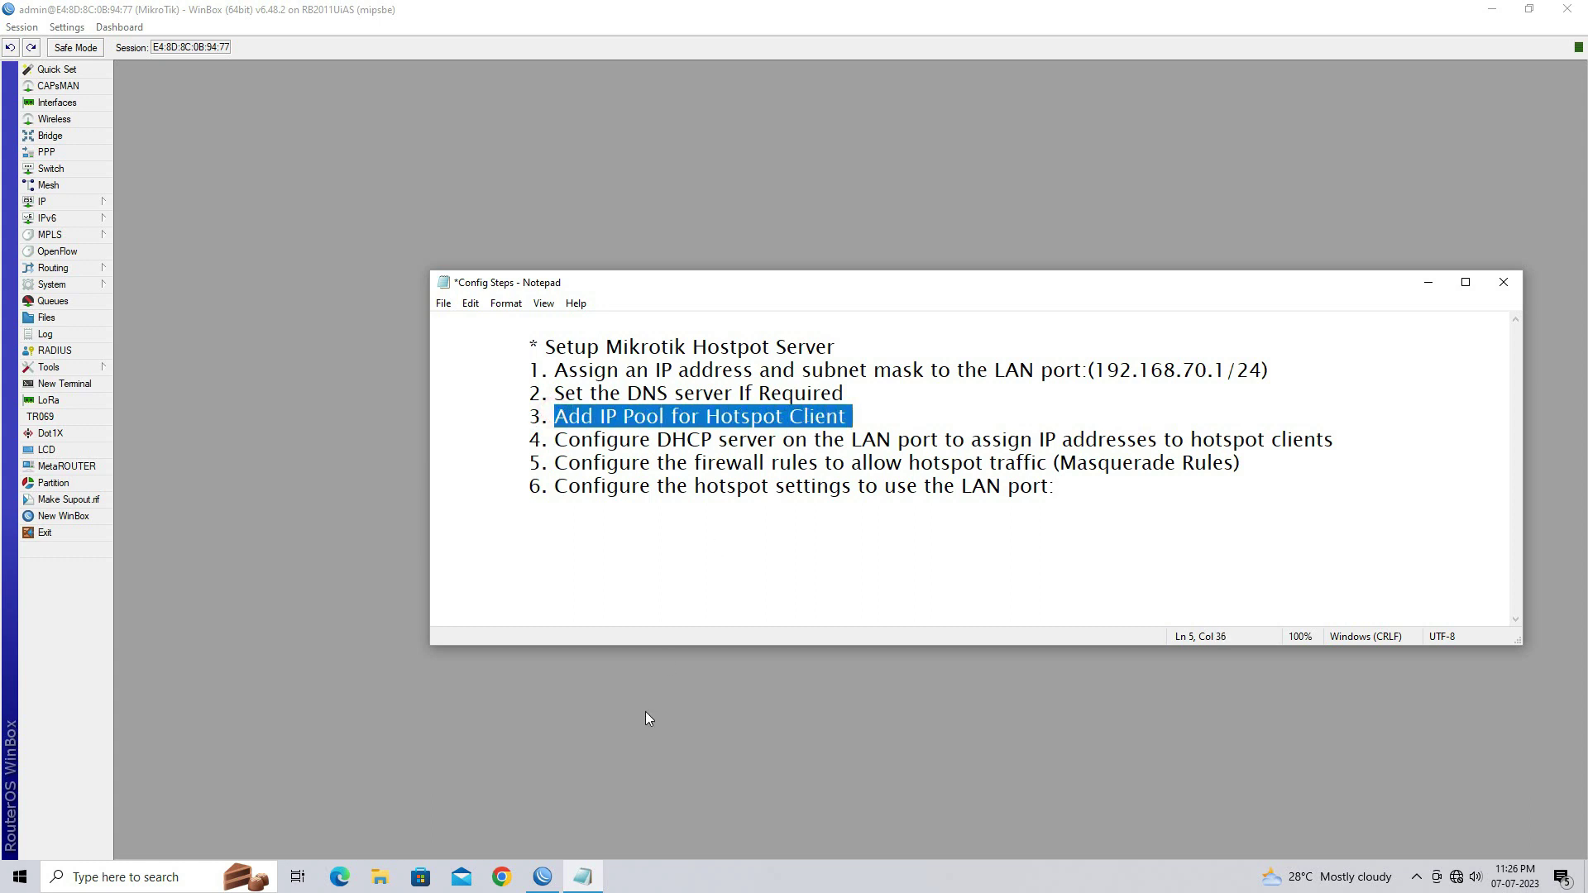
click(648, 736)
click(93, 203)
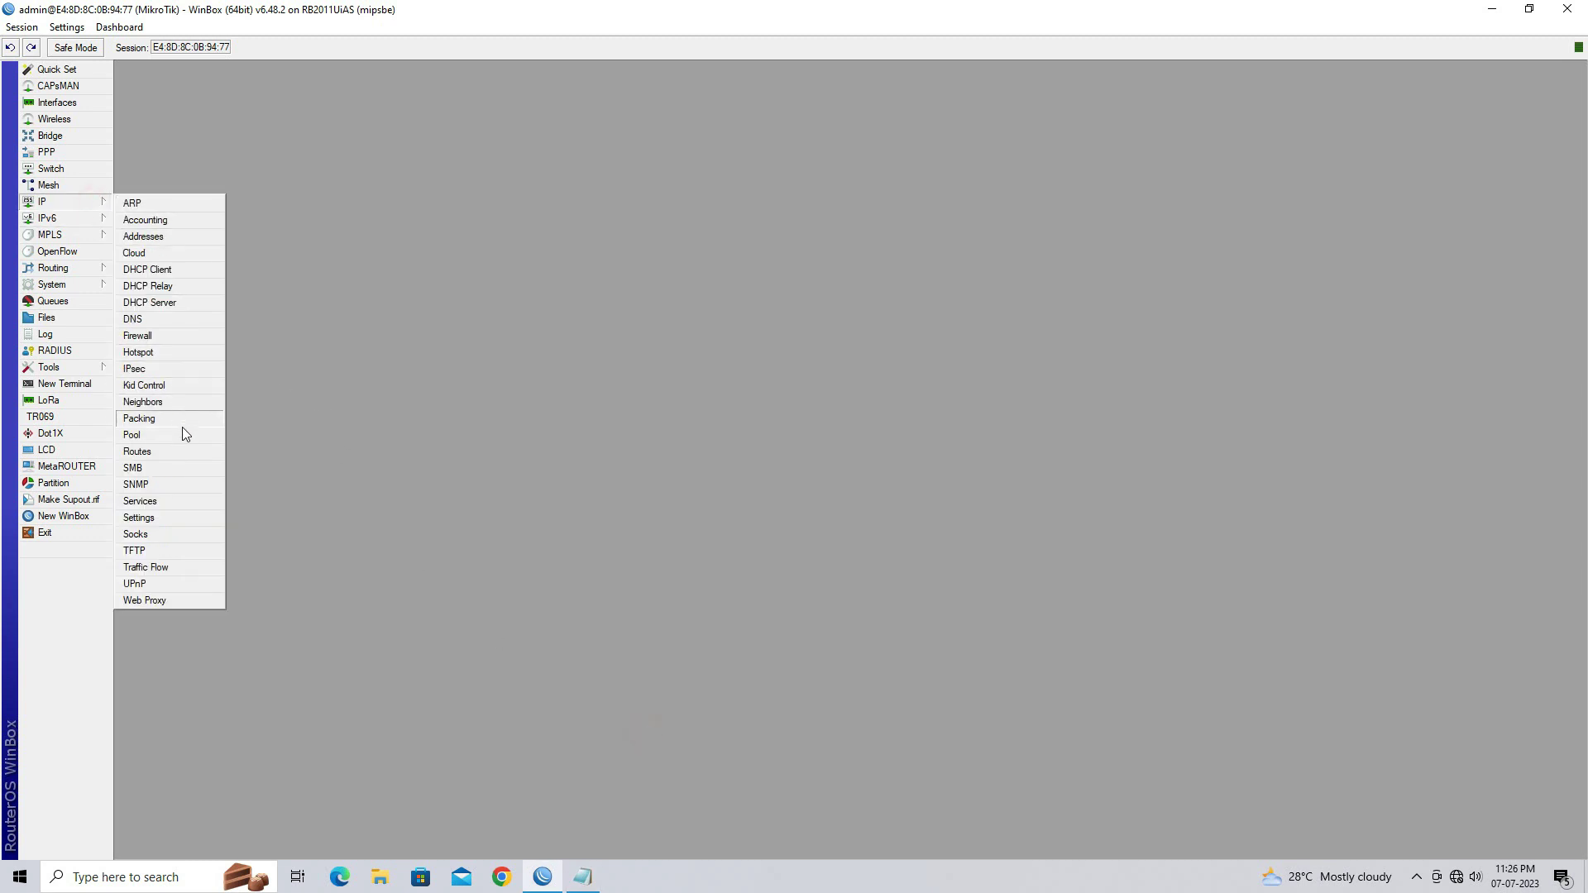
In IP > Pool, add HOTSPOT_POOL with range 192.168.70.2-192.168.70.200, then close the list
click(132, 435)
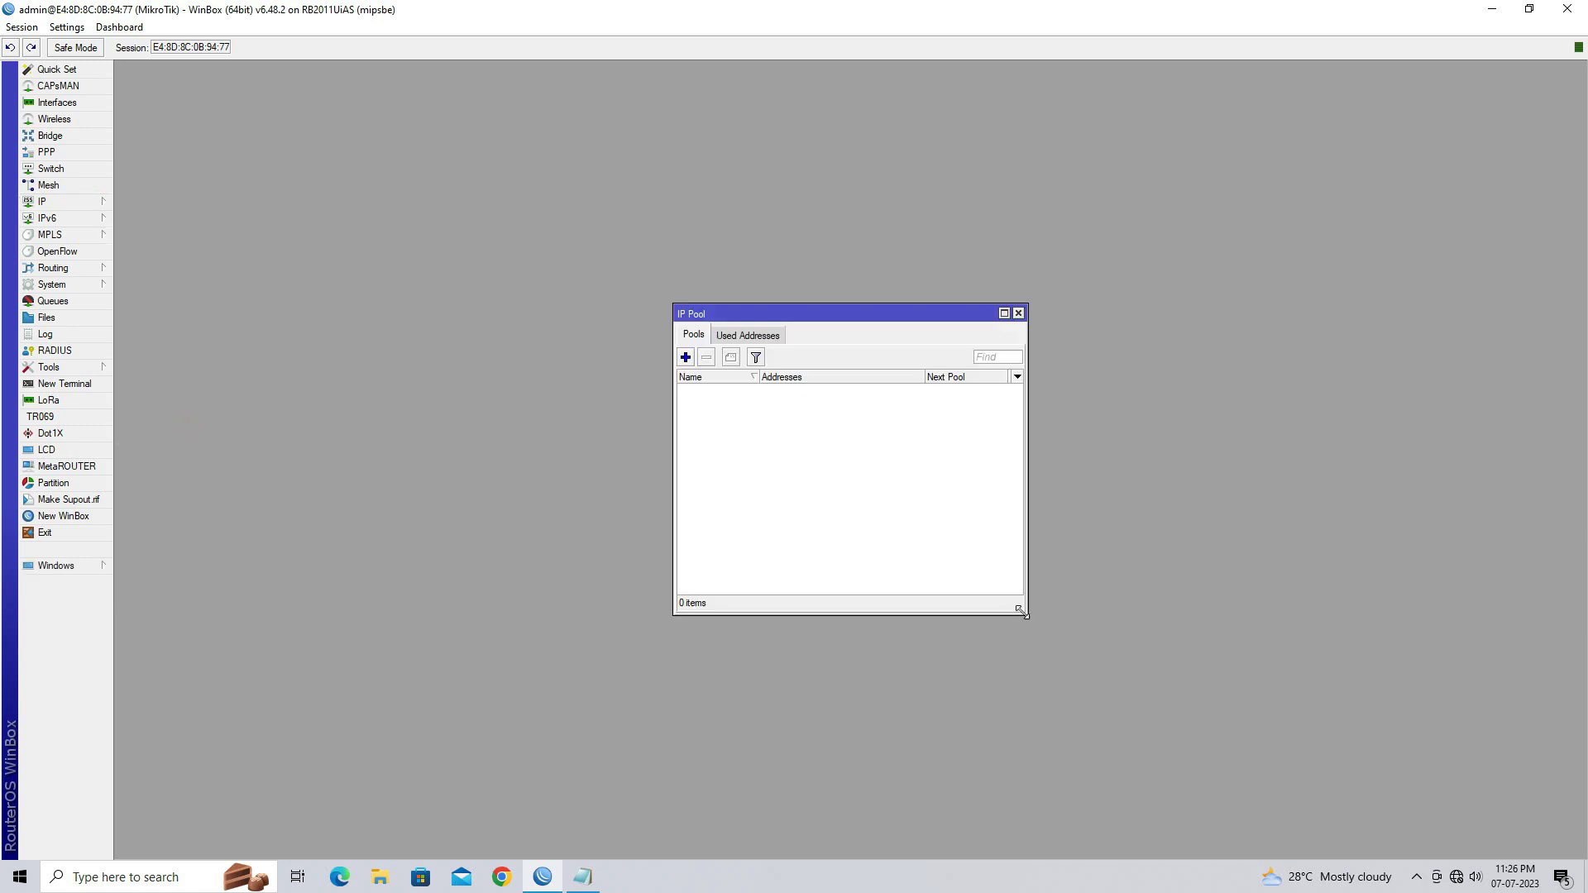
drag(1025, 616, 1392, 709)
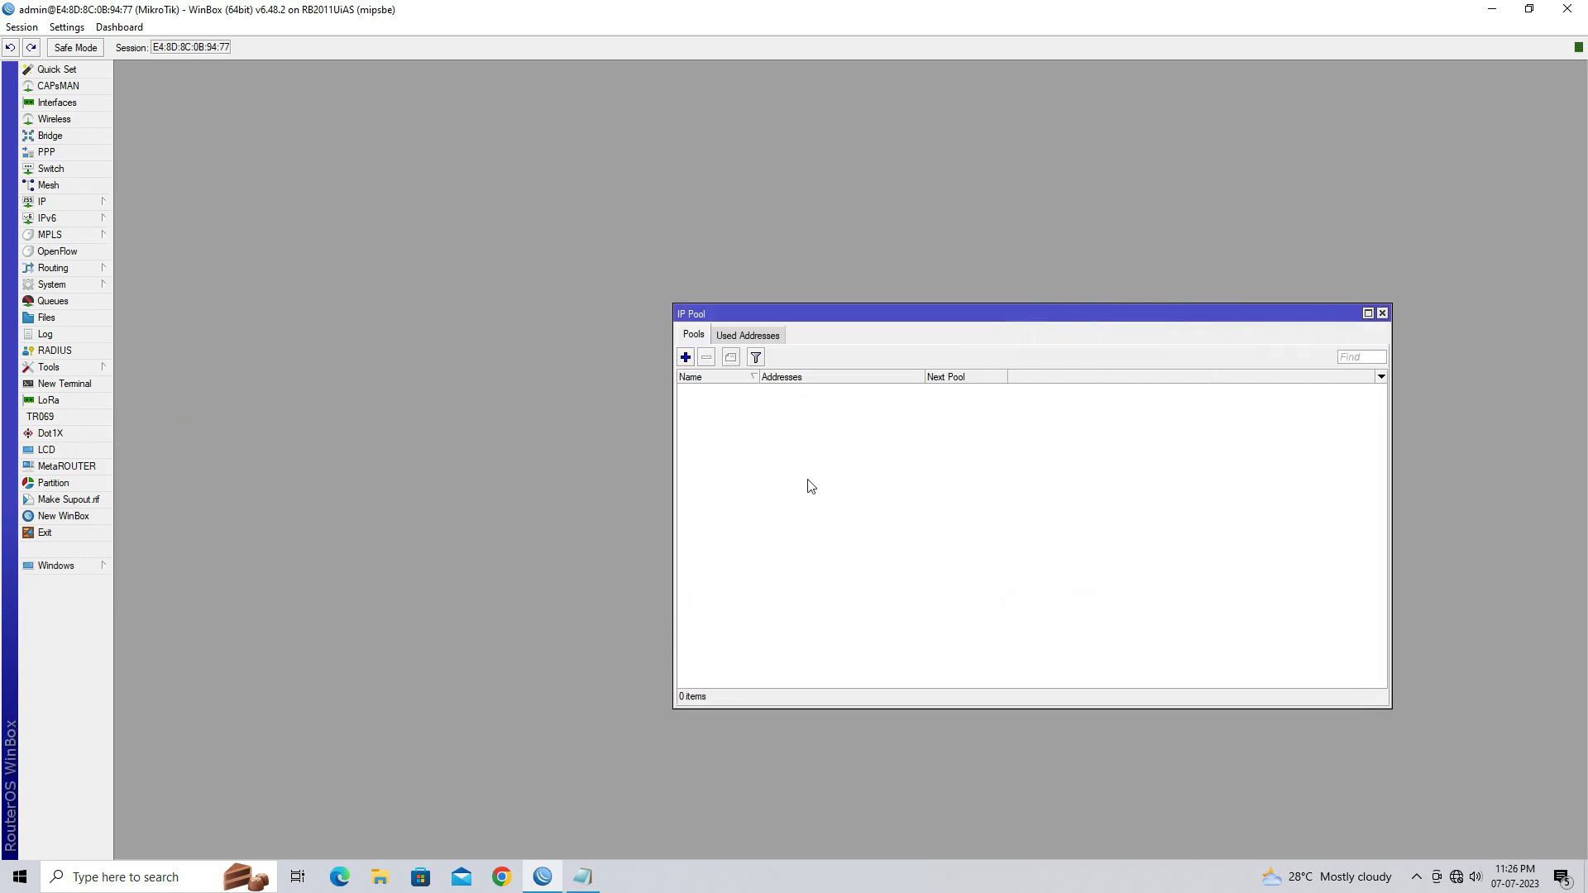
click(686, 359)
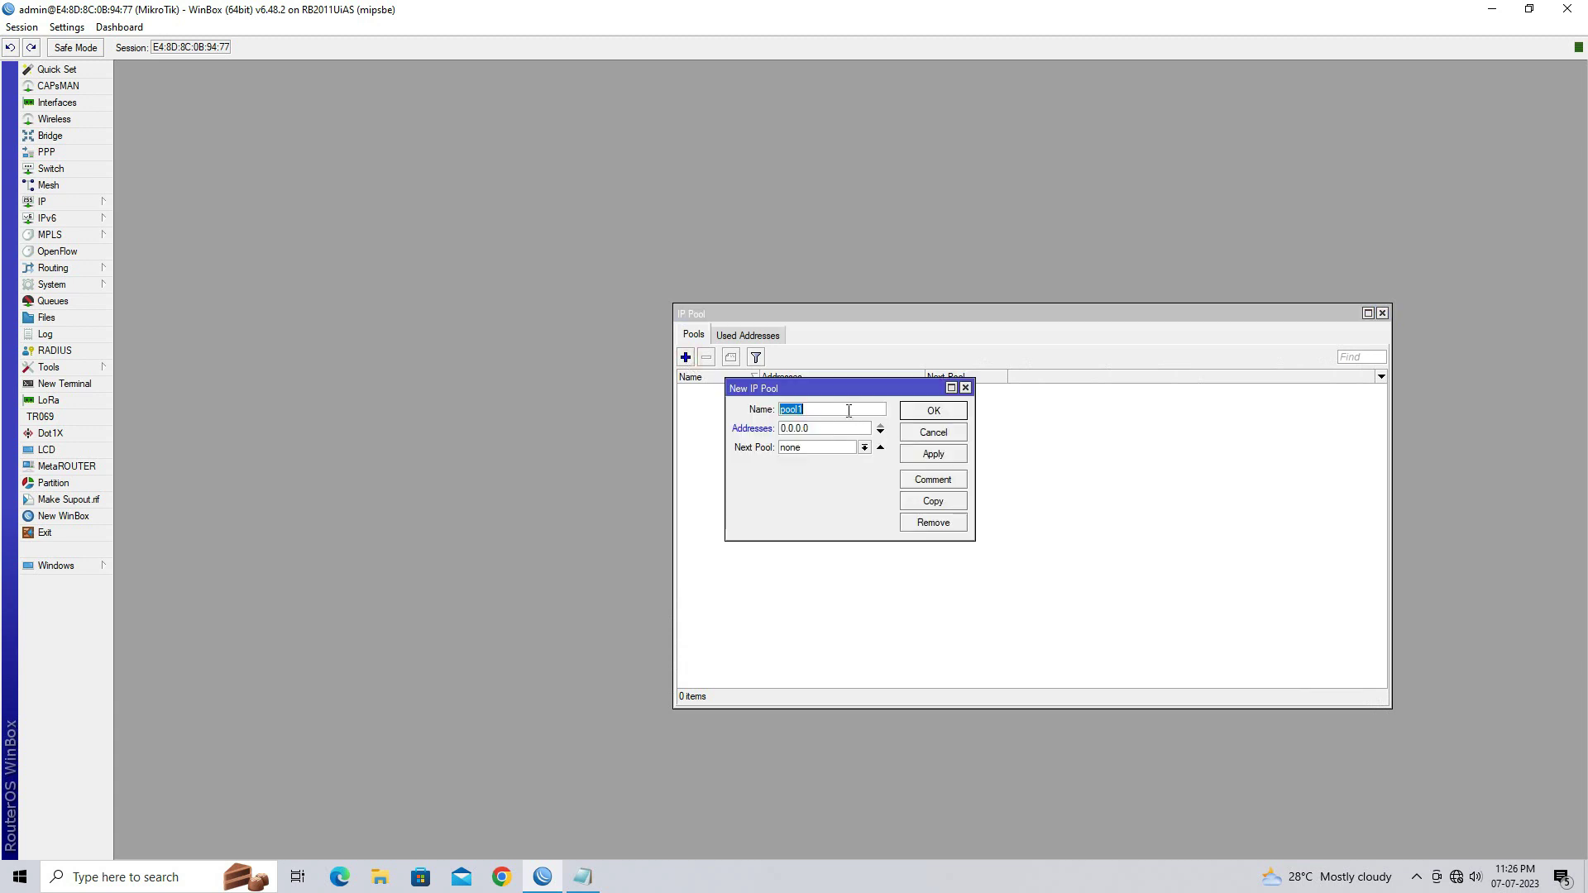
text(HOTSPOT_POOL)
drag(843, 425, 786, 430)
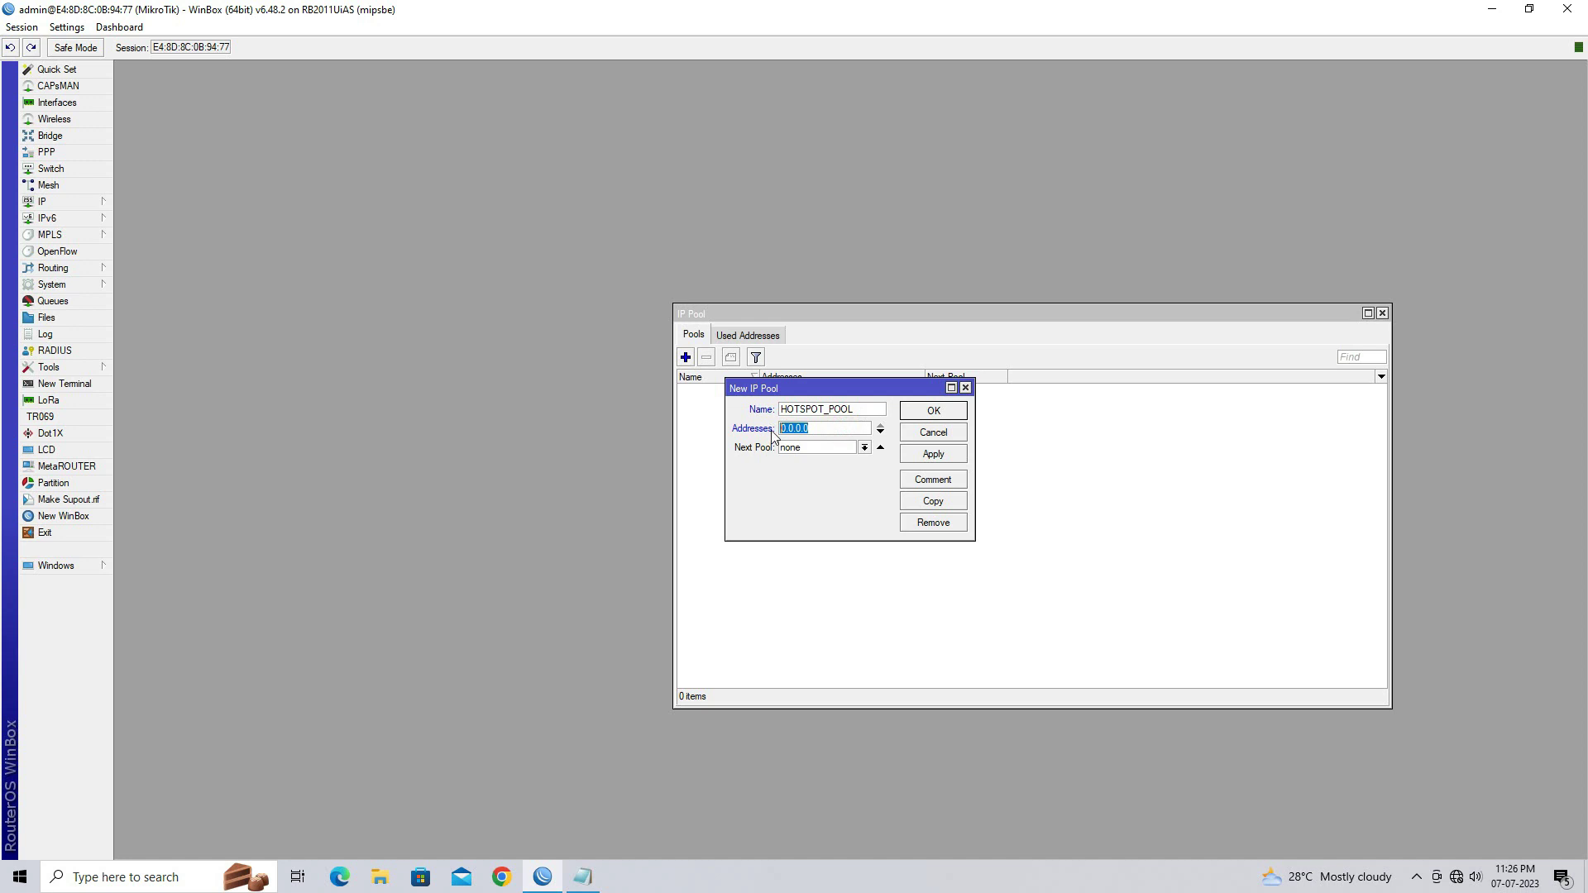
drag(972, 538, 1158, 592)
text(192.168)
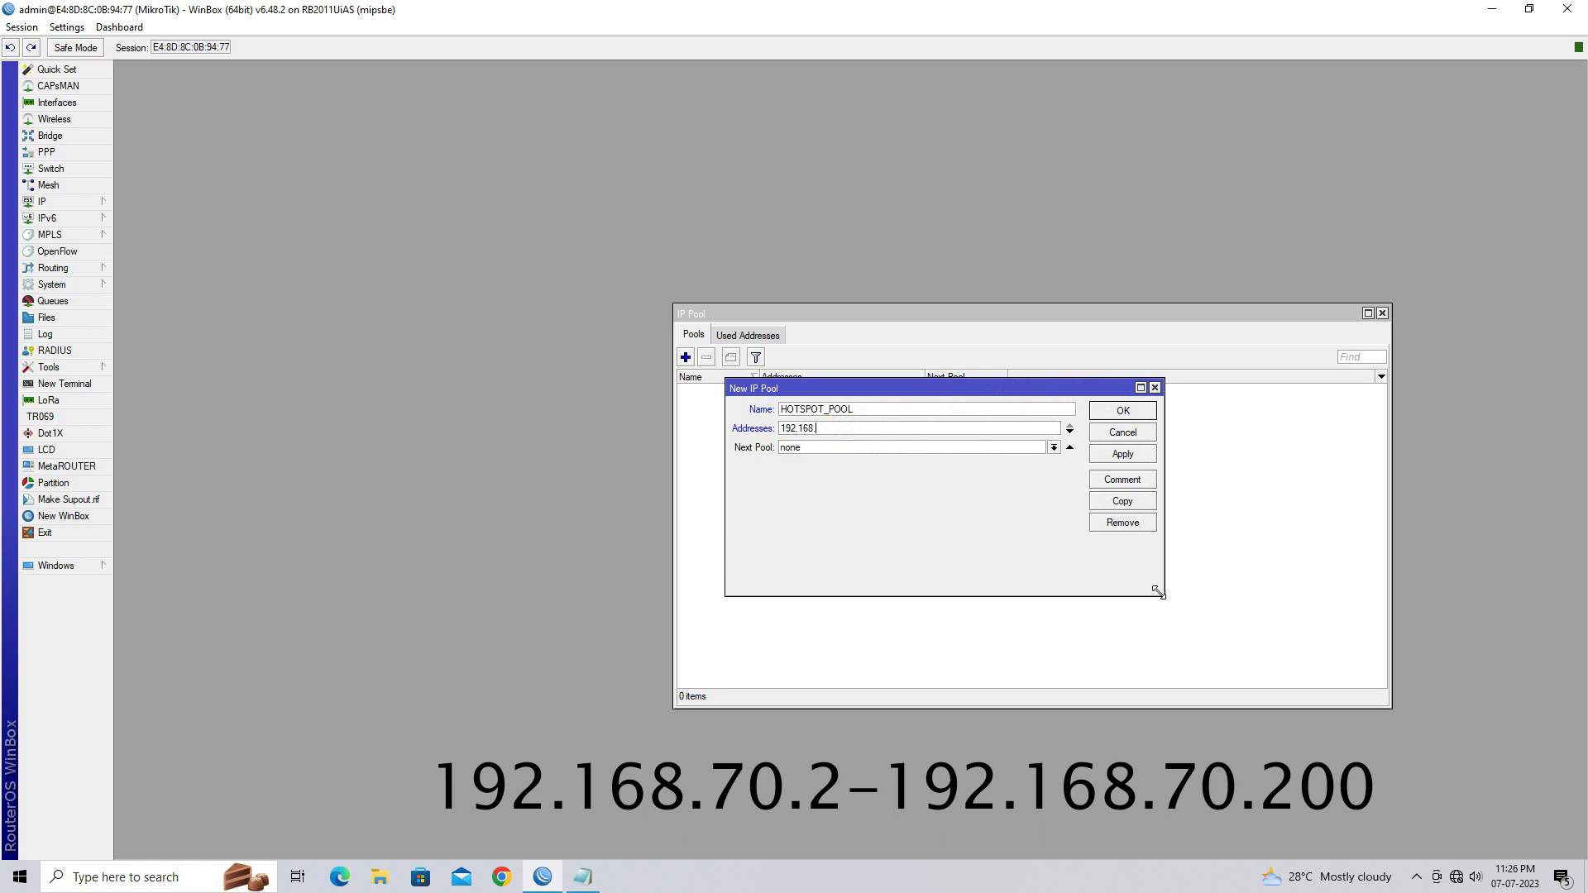
text(.70.2-192.16)
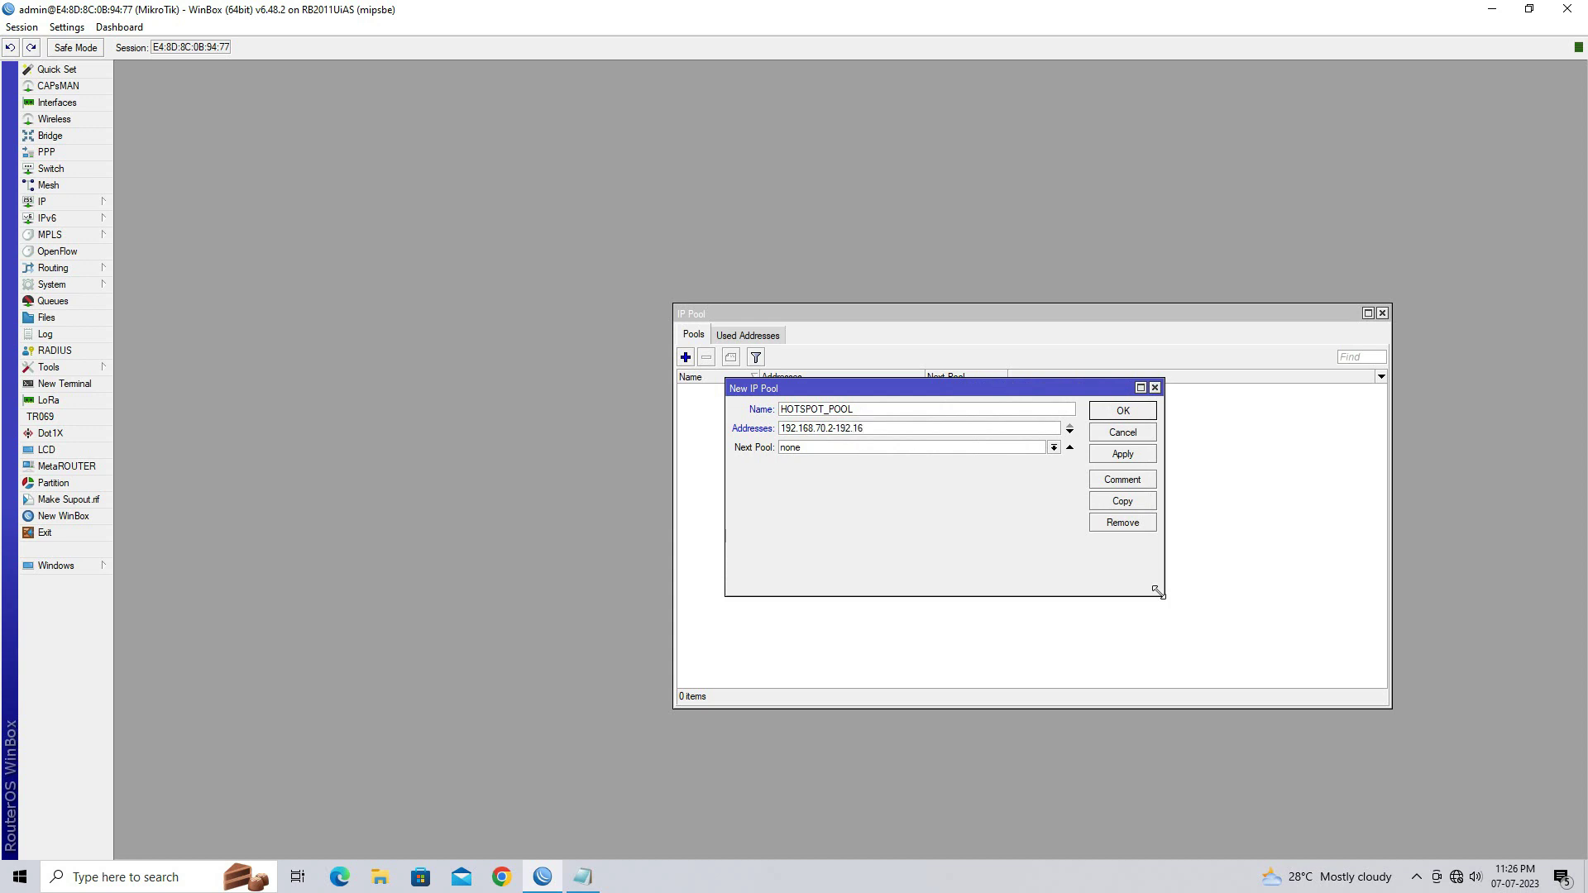
text(8.70.200)
click(1137, 454)
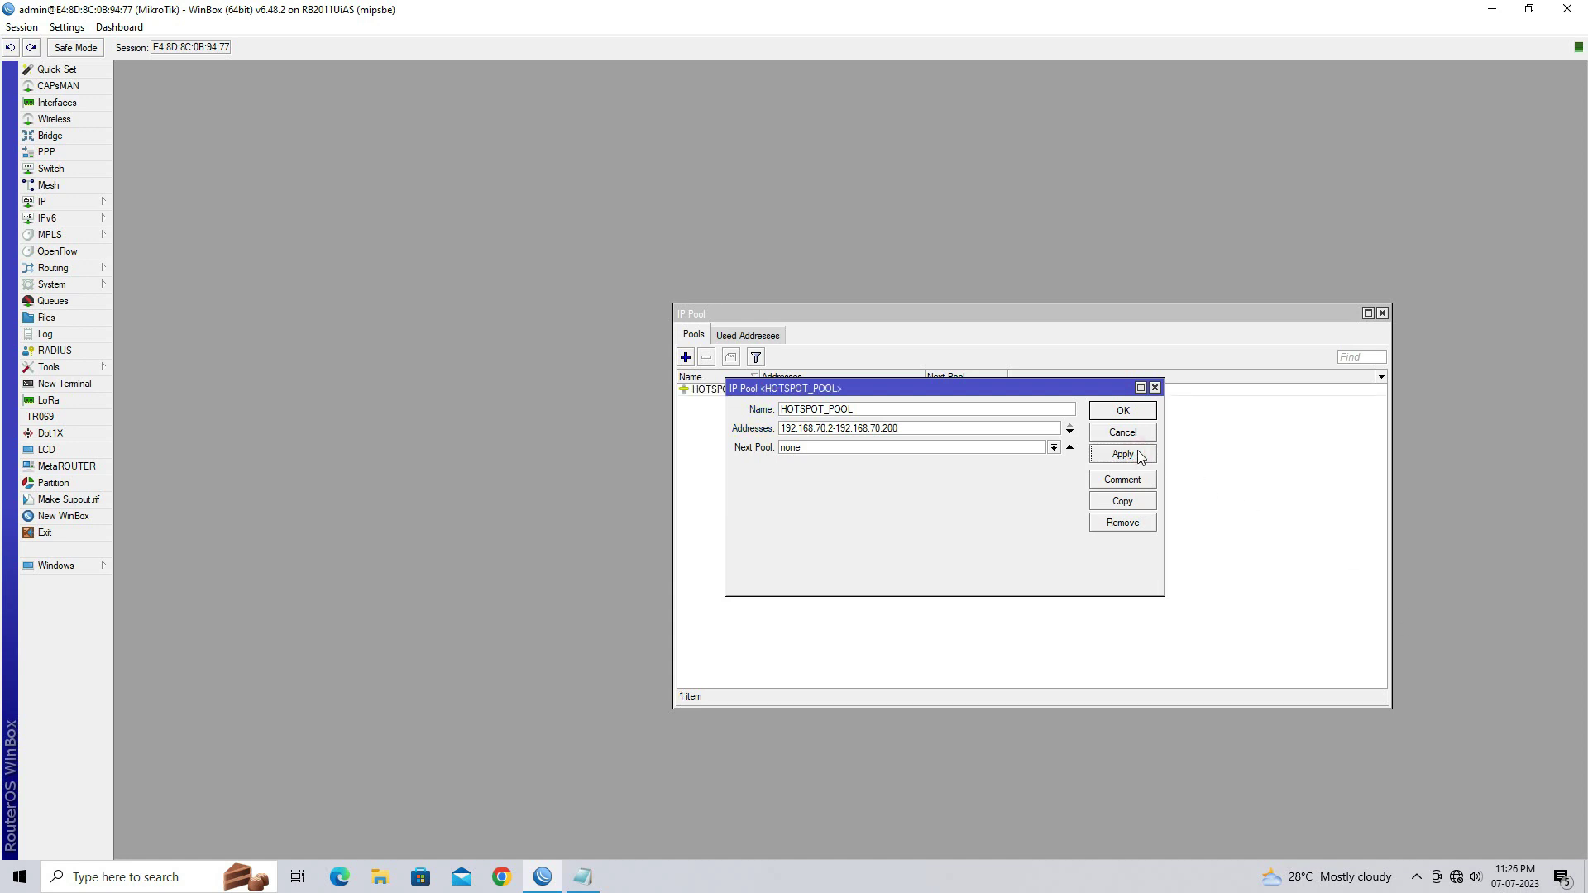
click(1128, 414)
click(937, 392)
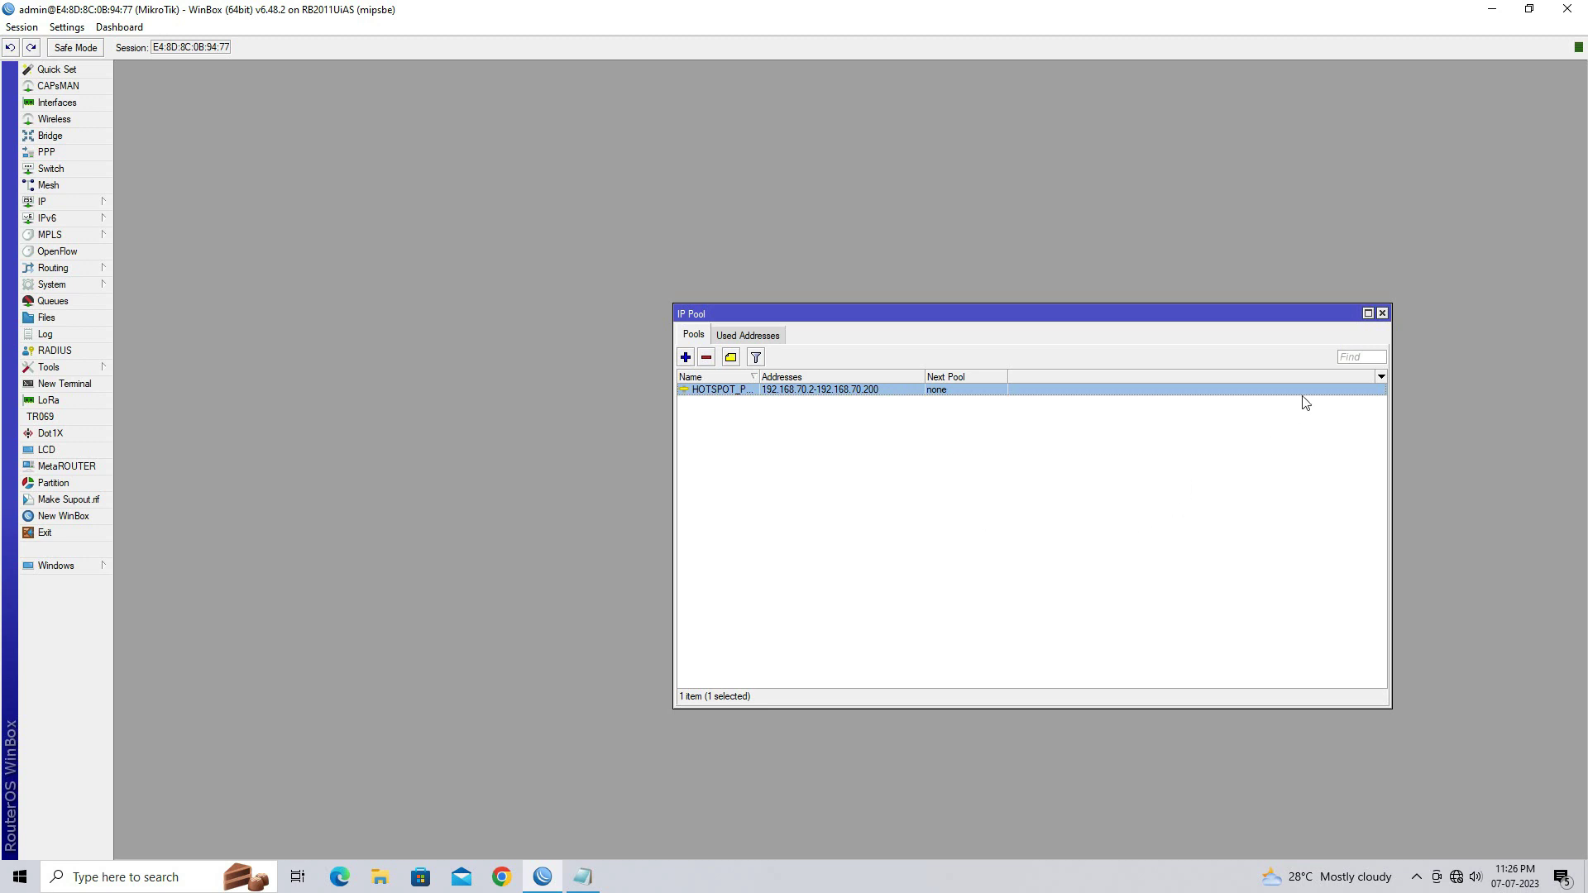
click(1381, 312)
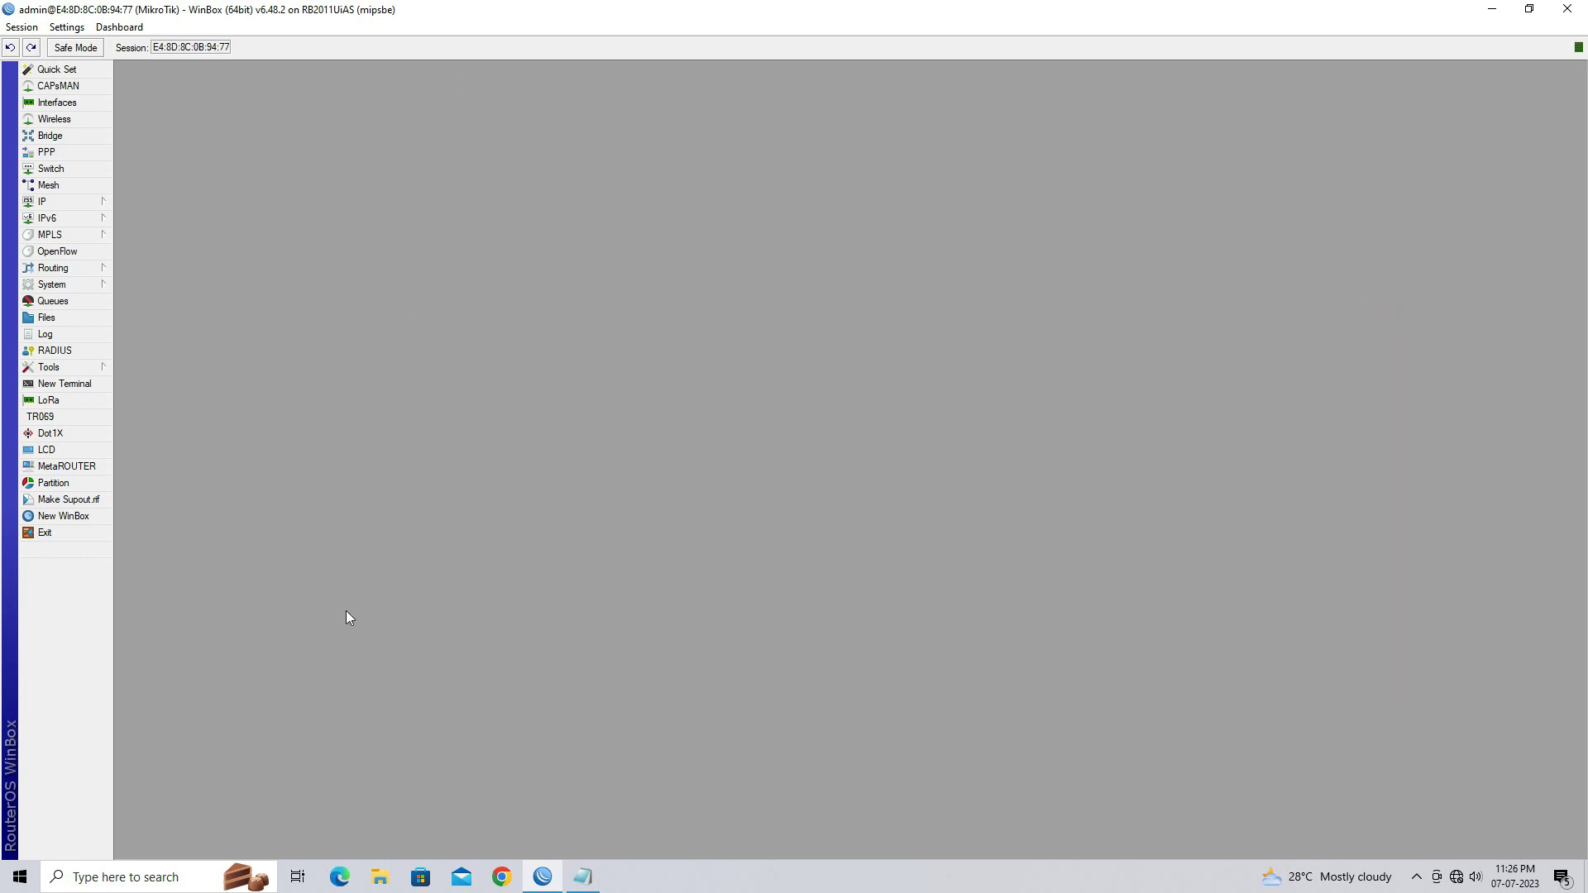
Highlight step 4, 'Configure DHCP server on the LAN port', in the notes and return to WinBox
click(582, 875)
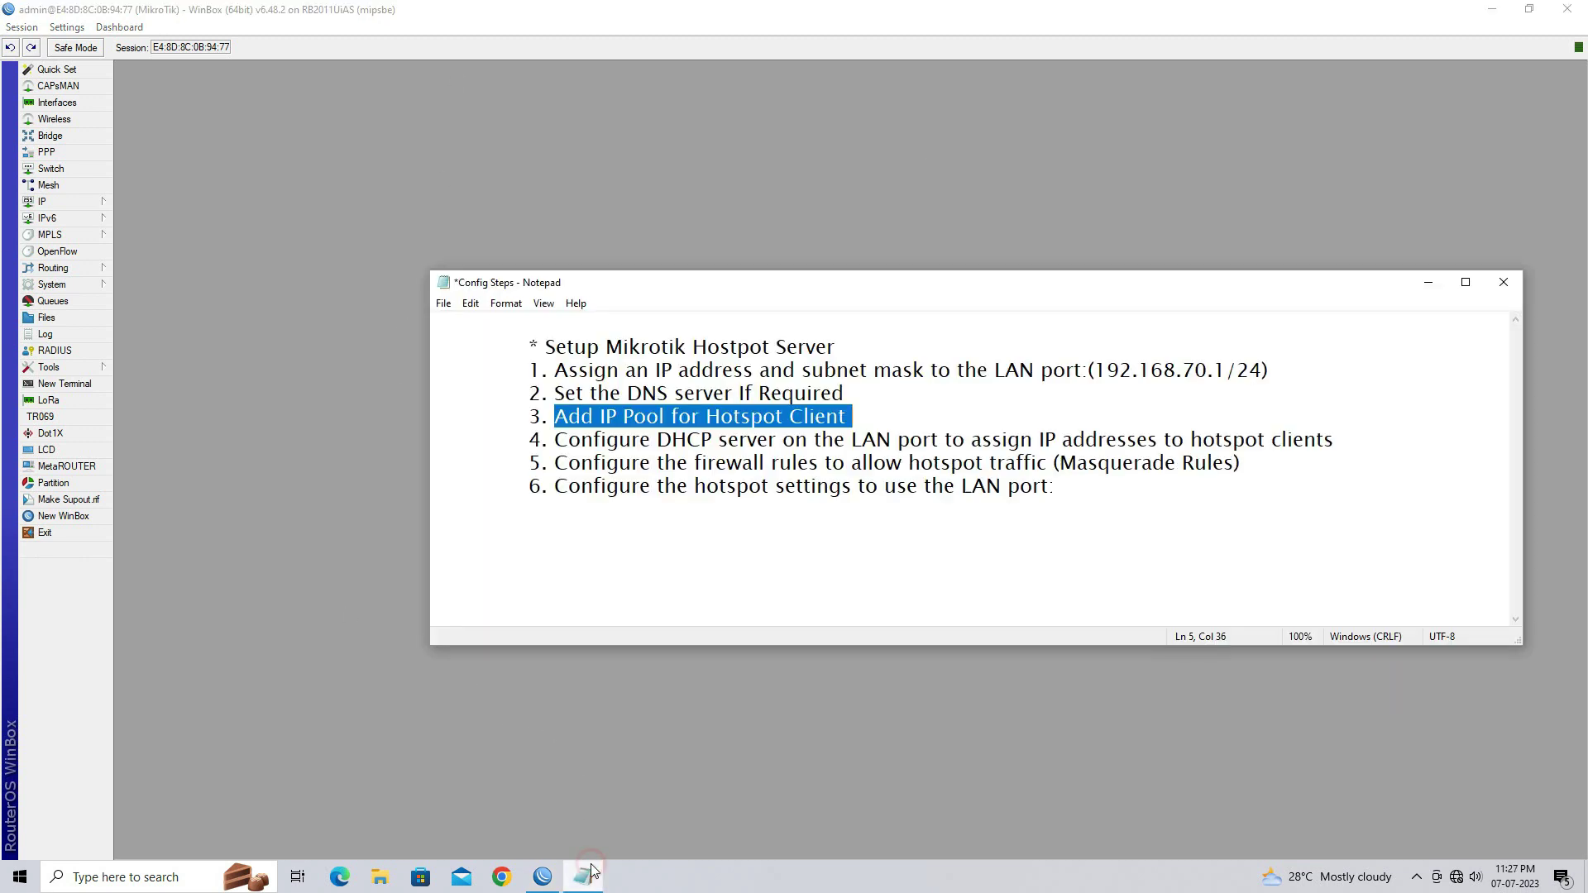
click(532, 444)
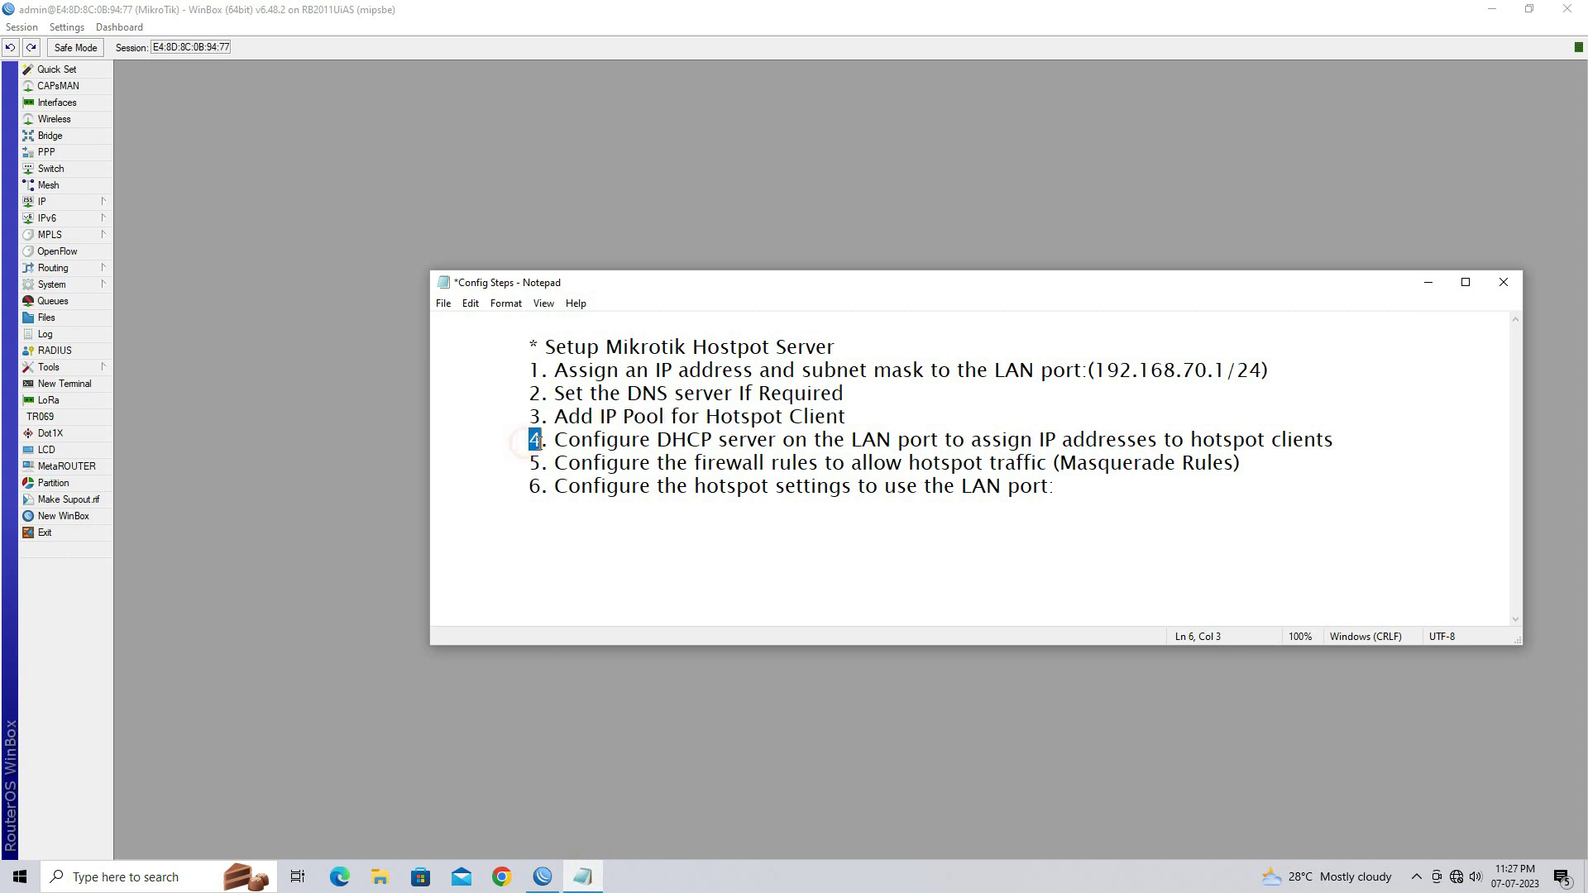
drag(552, 440, 1327, 446)
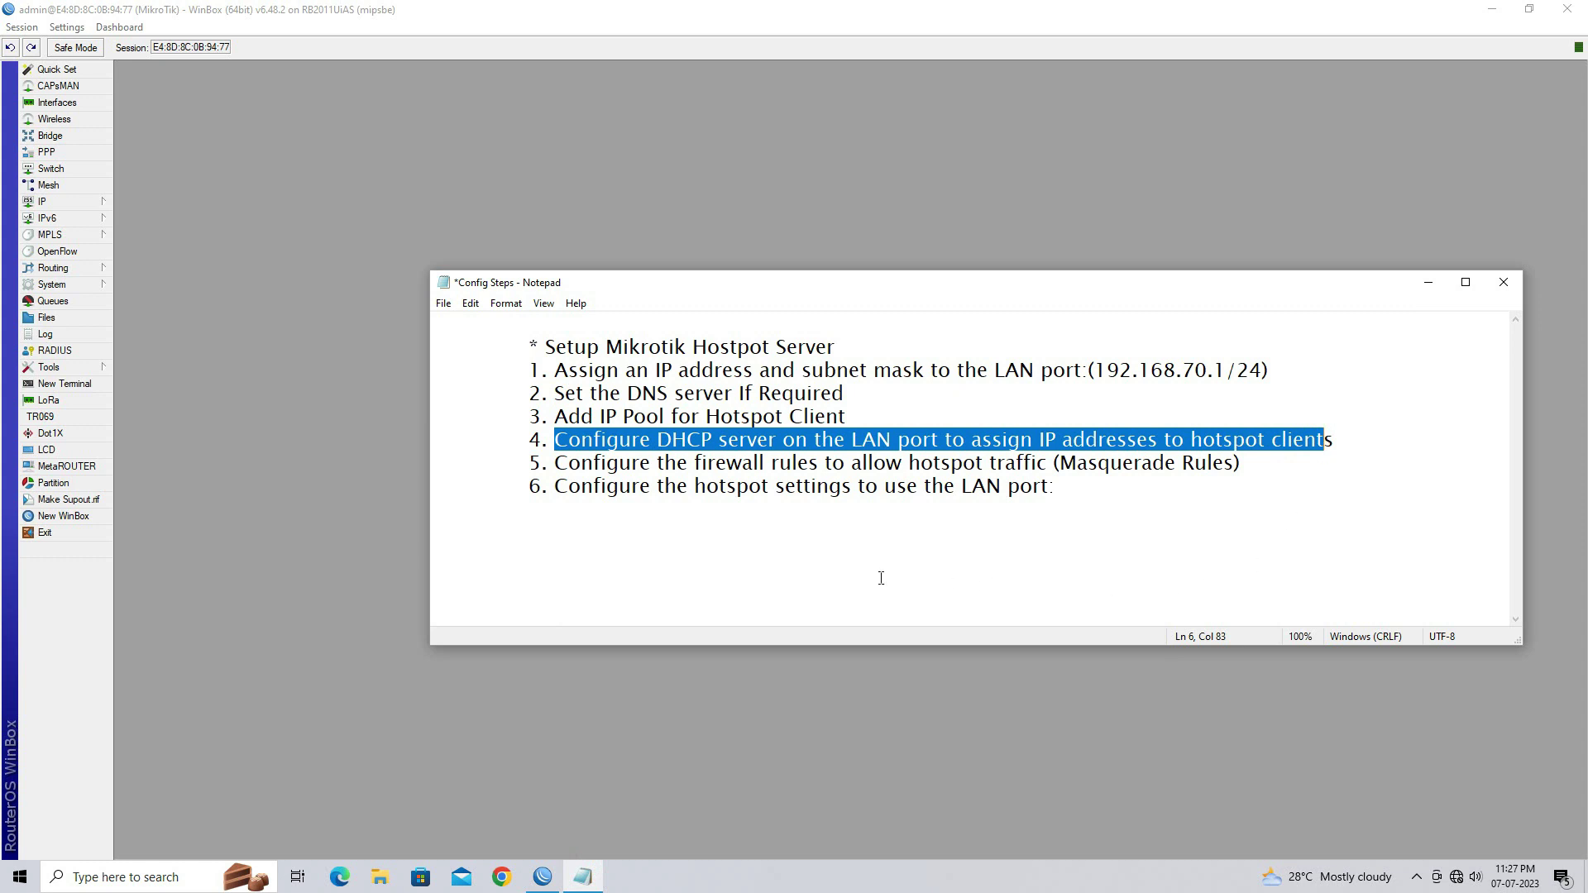
click(853, 714)
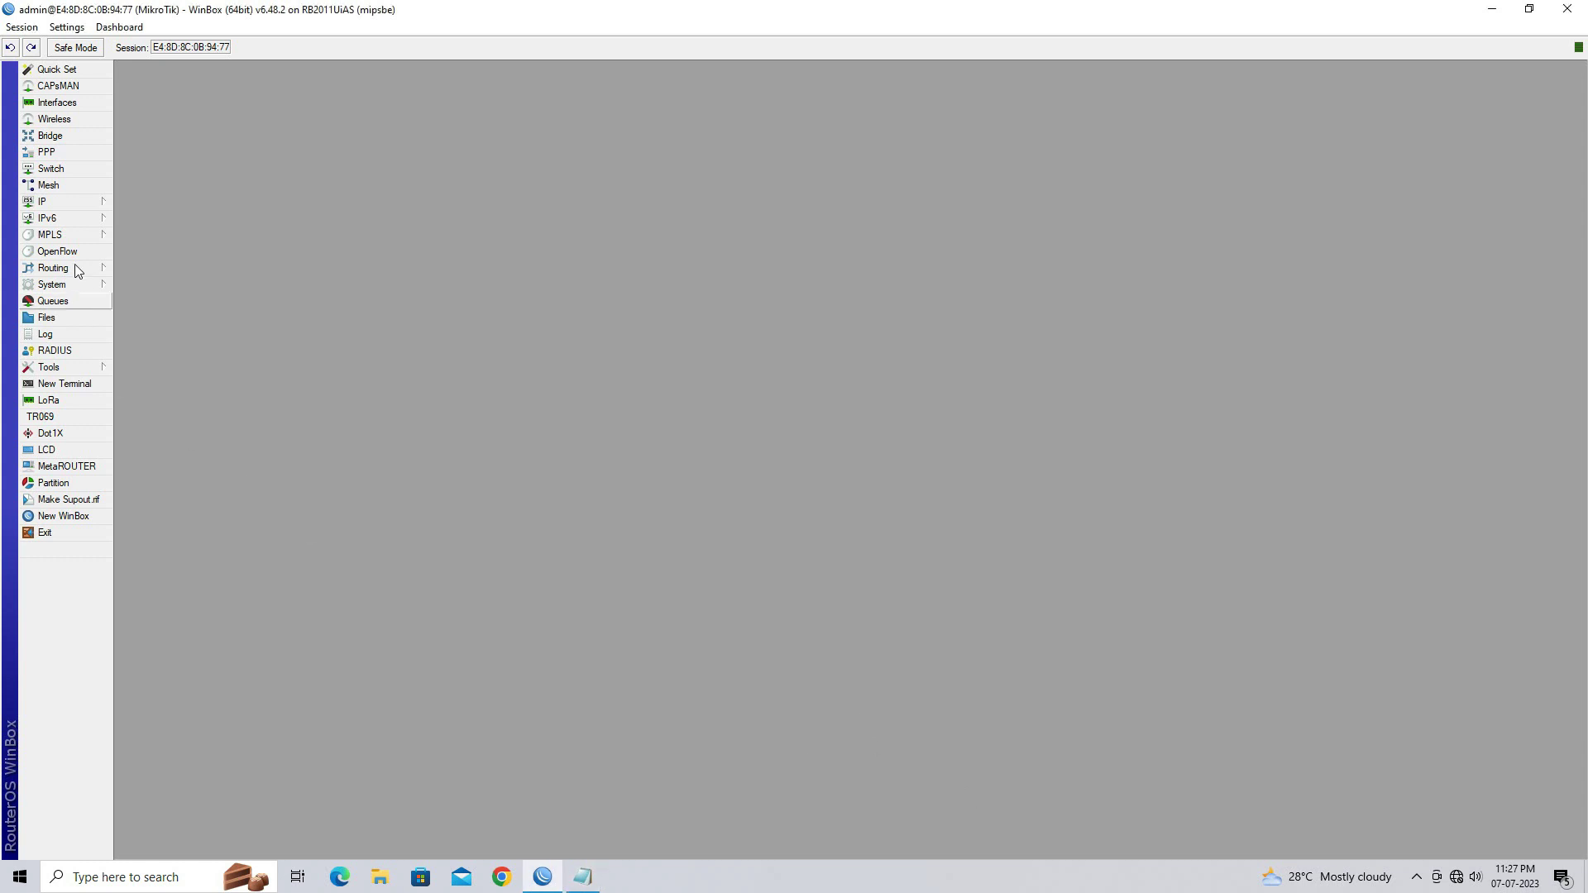
In IP > DHCP Server, add a new DHCP server named SERVER1
click(73, 208)
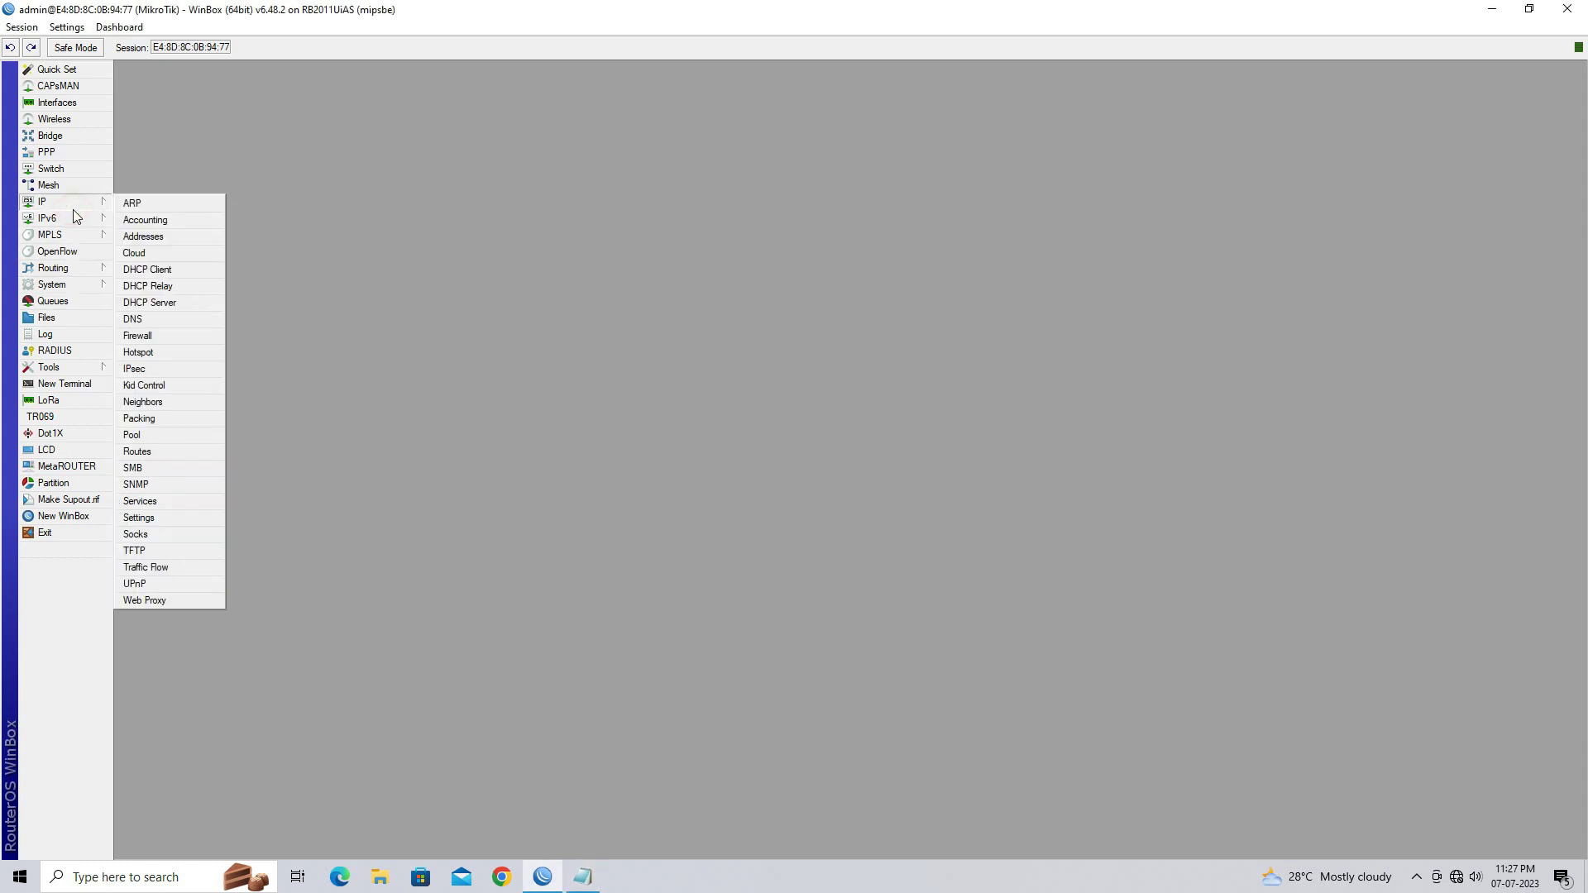
click(187, 304)
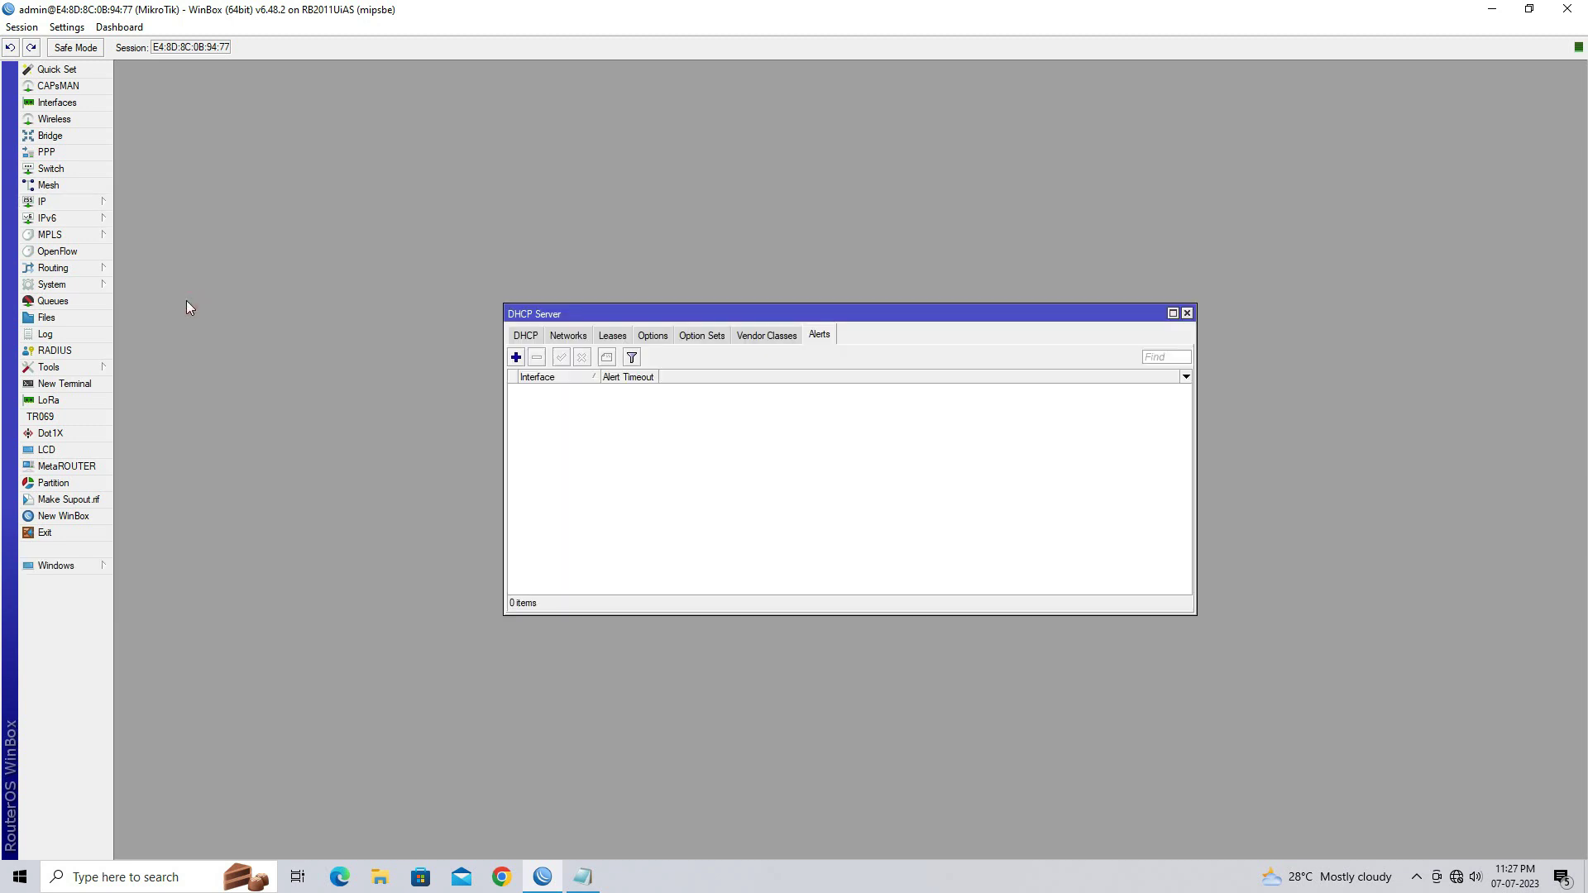
click(515, 338)
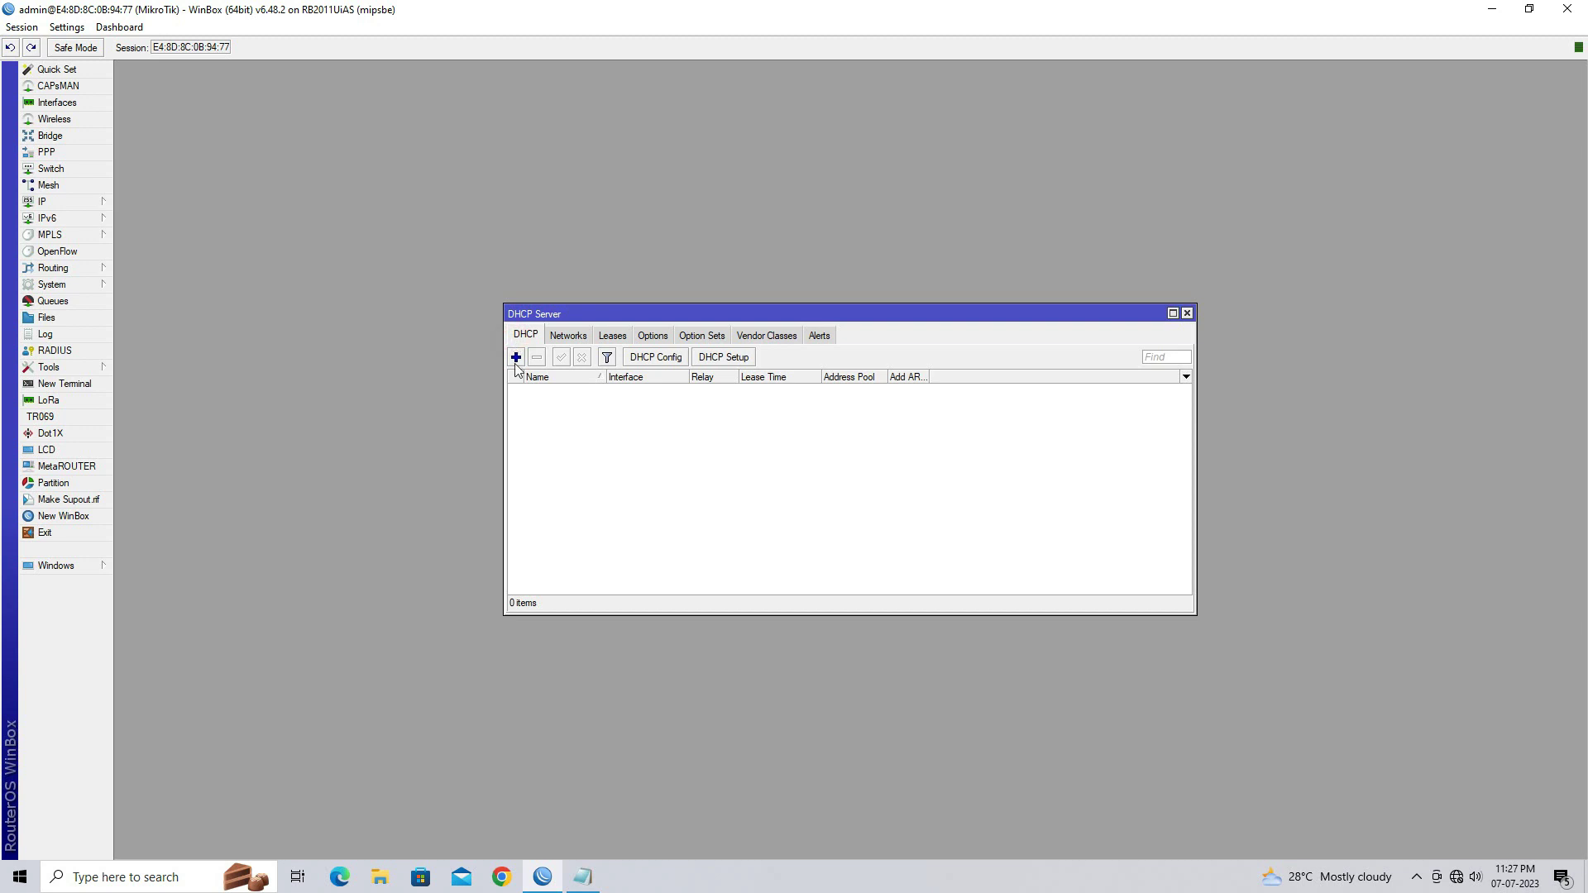
click(516, 358)
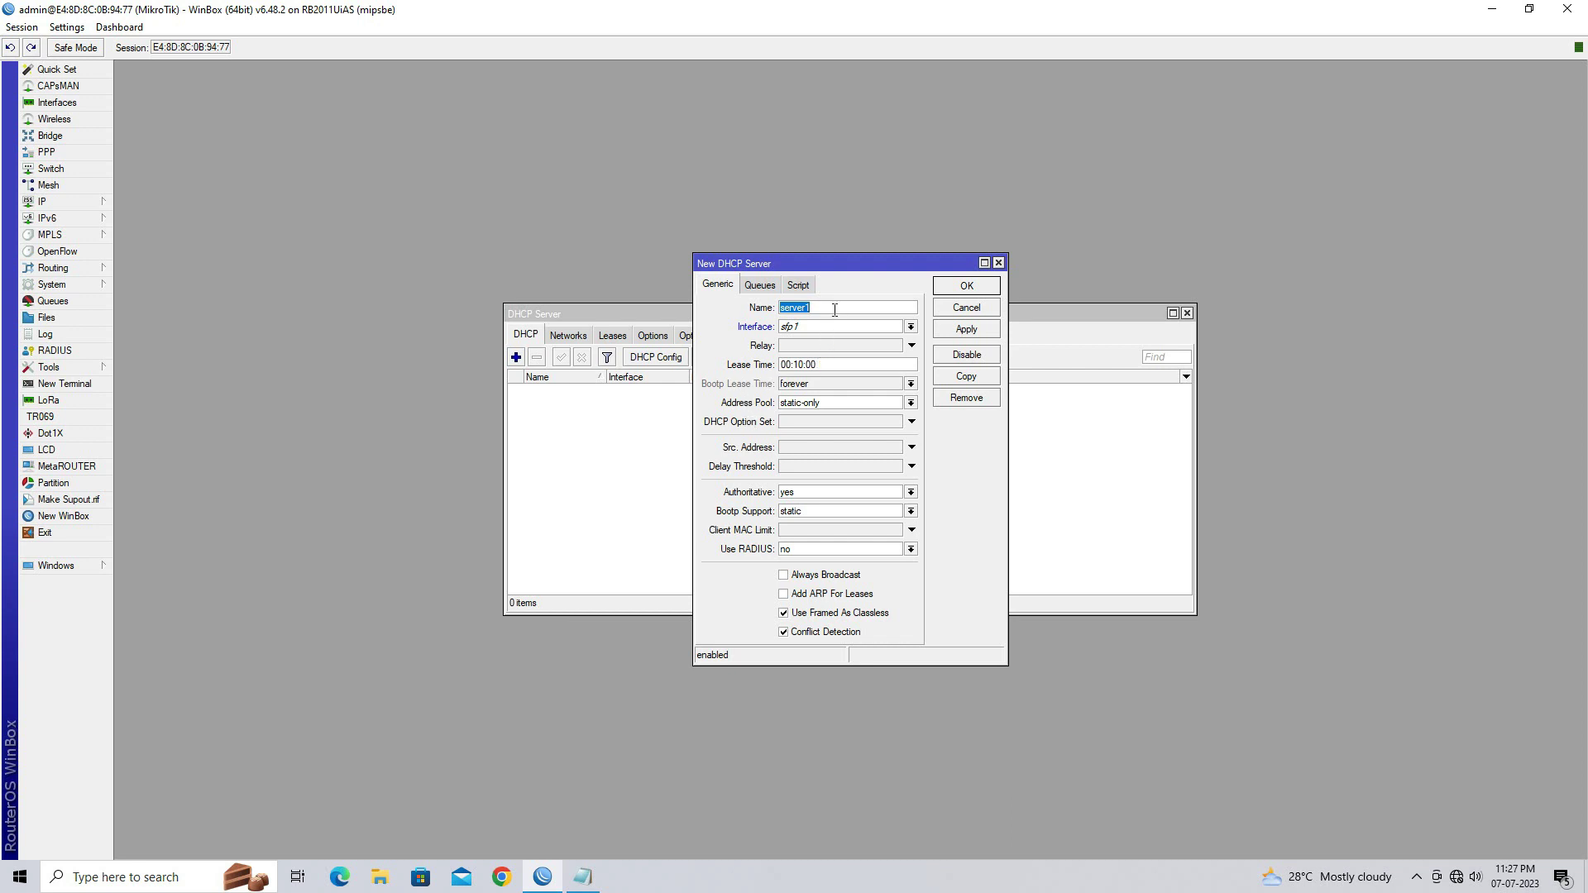
text(SERVER1)
Set SERVER1's interface to 2 LAN PORT and address pool to HOTSPOT_POOL, then save it
click(857, 329)
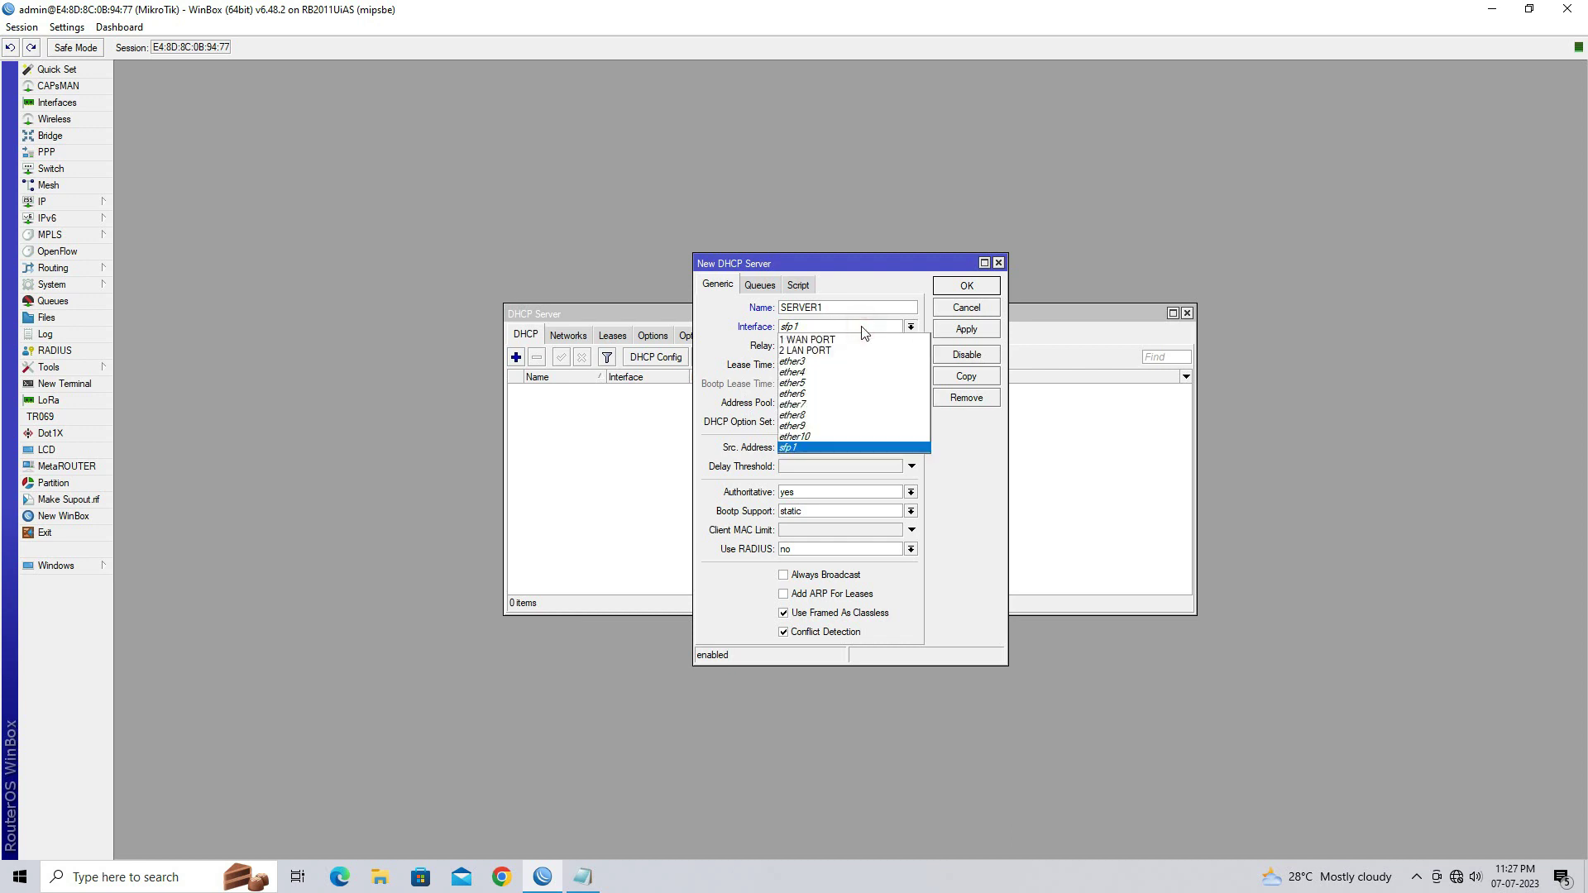
click(863, 351)
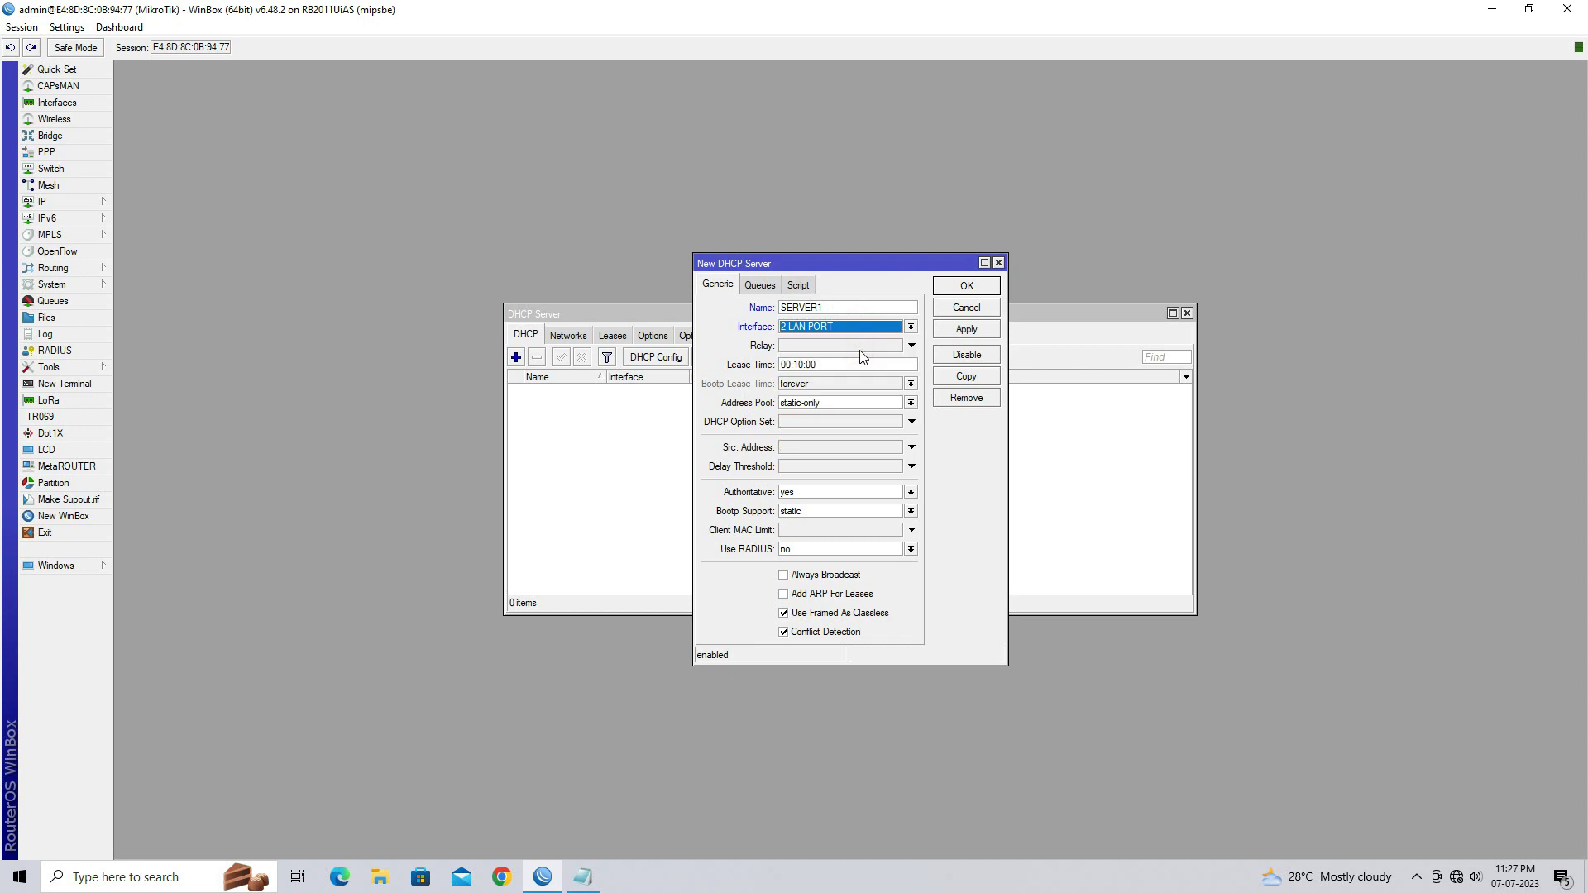
click(911, 402)
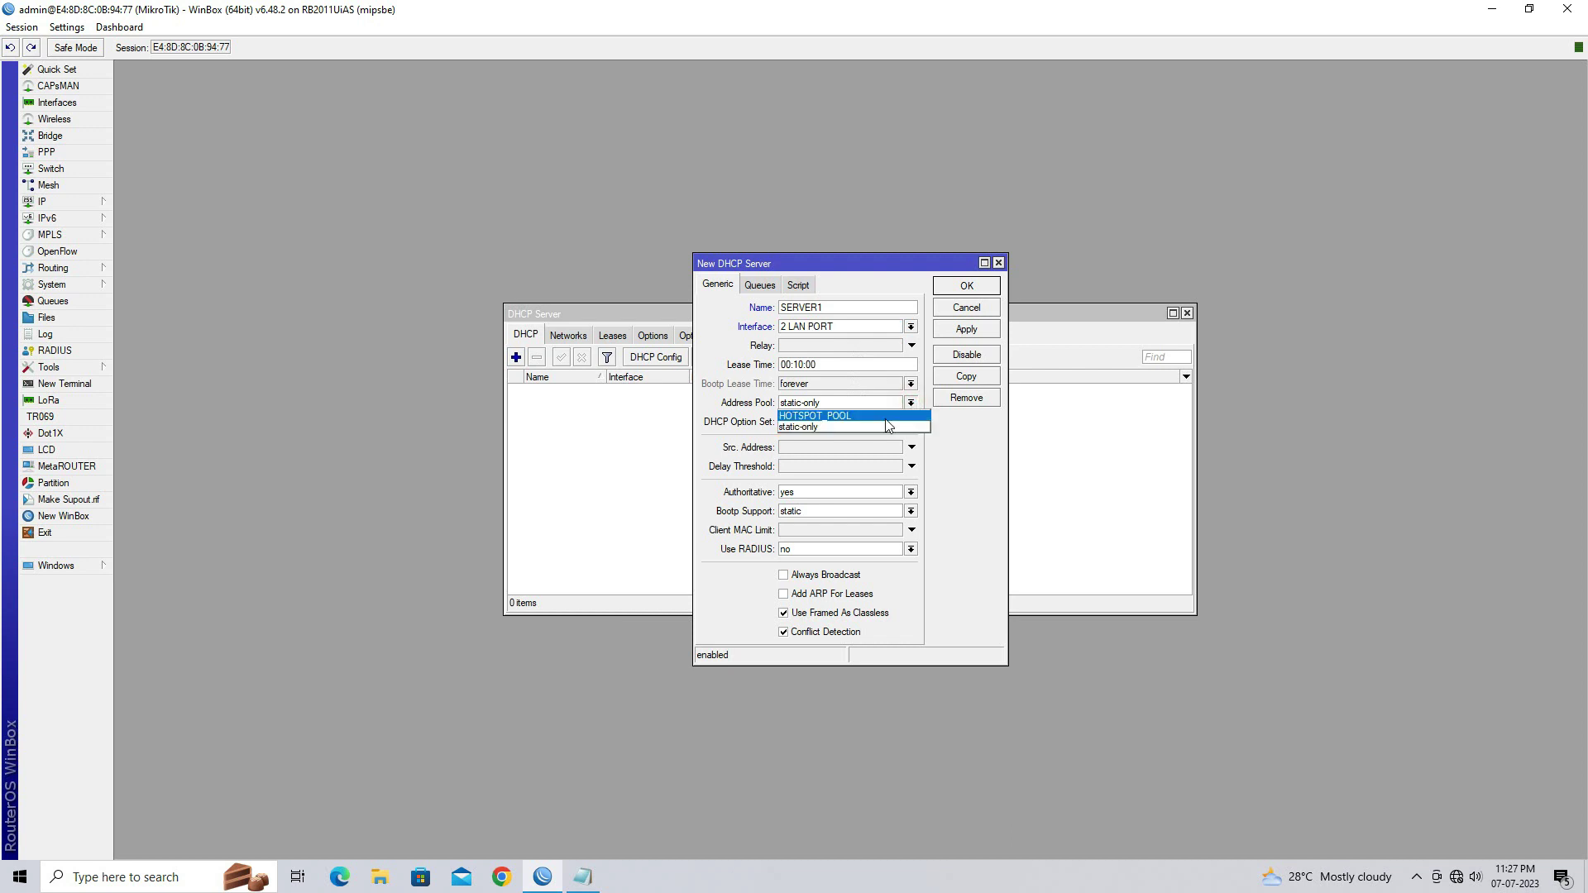
click(886, 418)
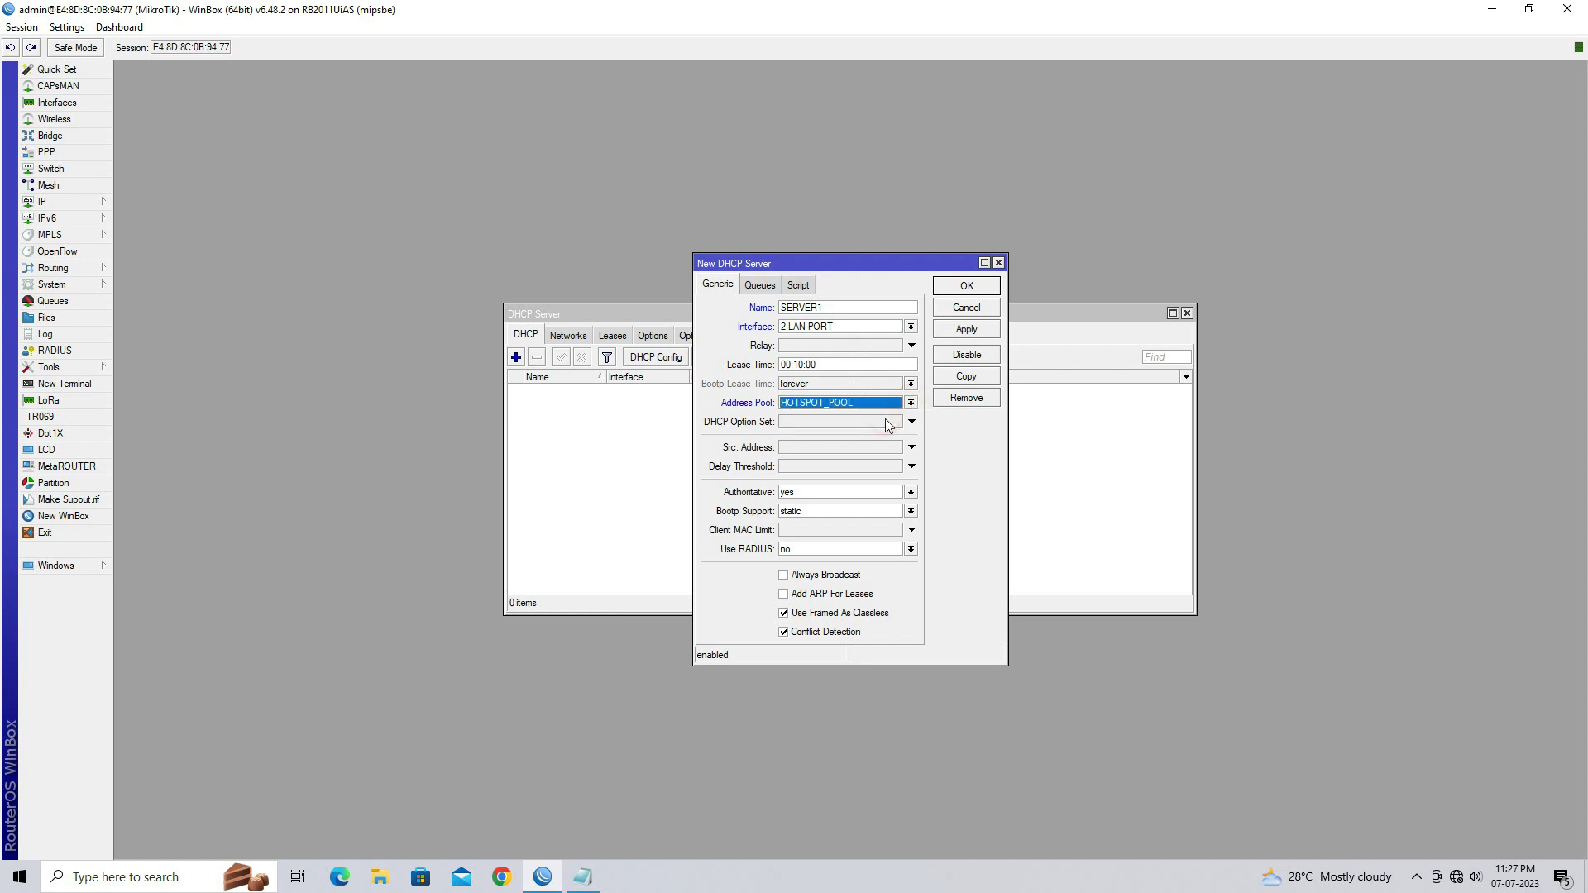
click(955, 333)
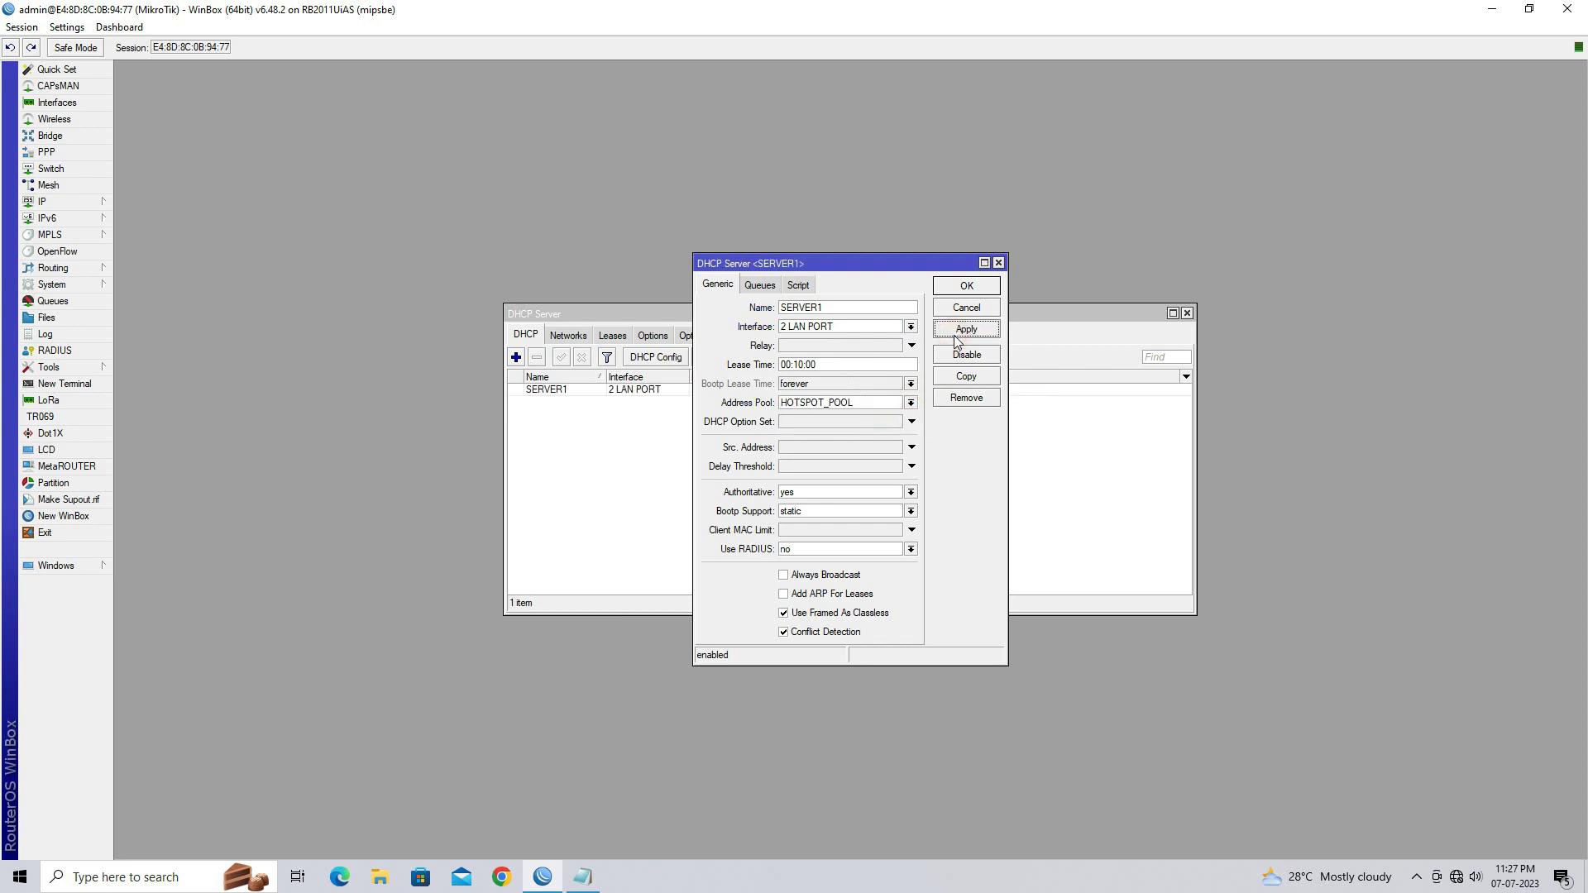
click(961, 288)
click(707, 395)
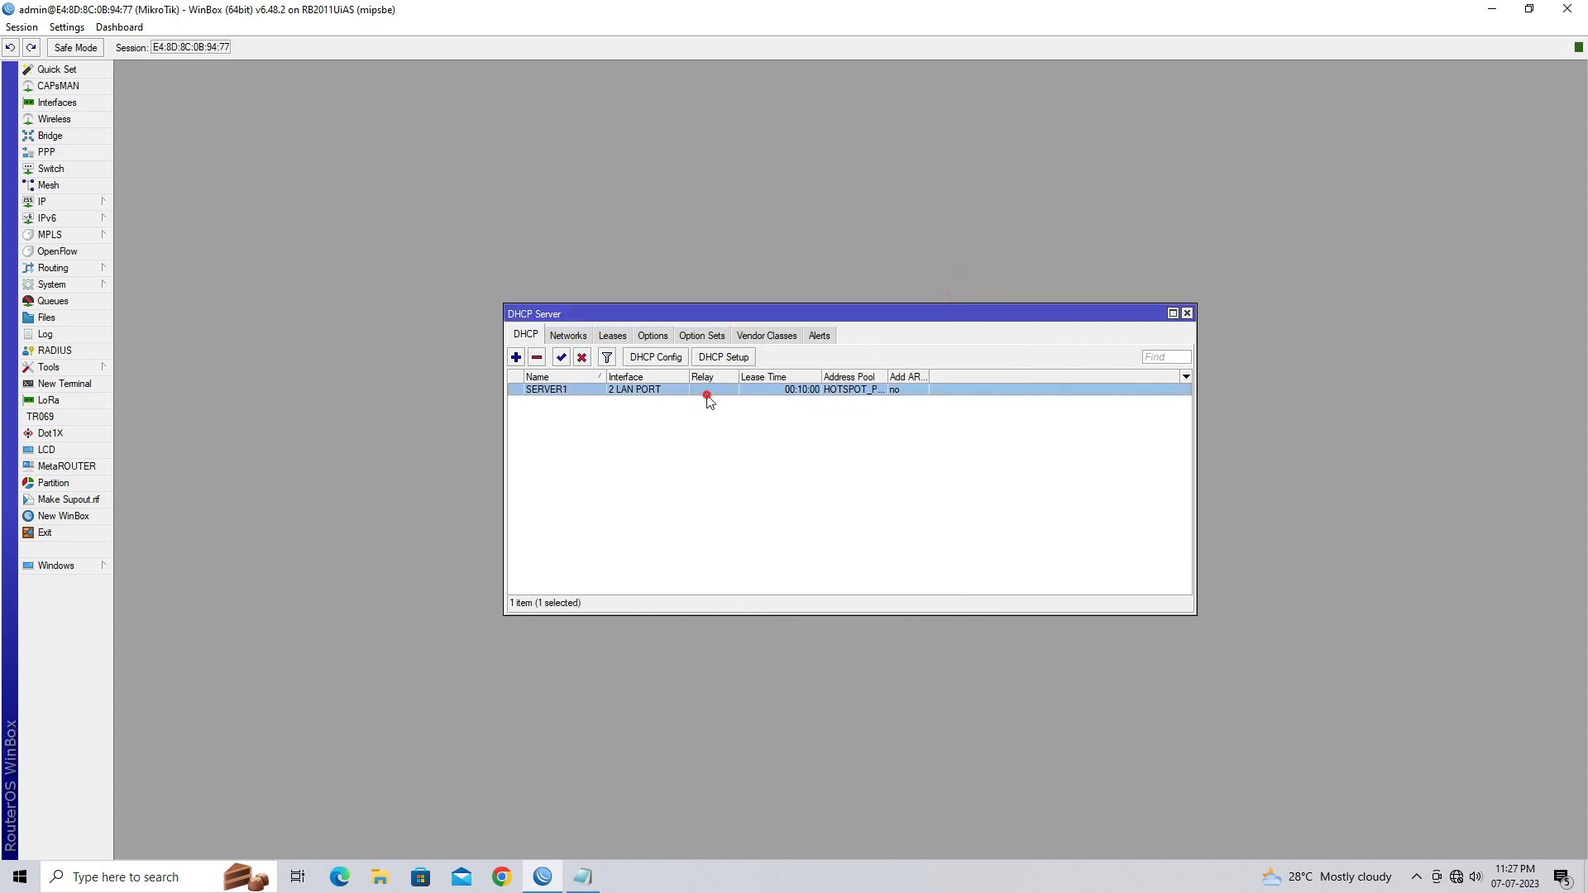
click(718, 418)
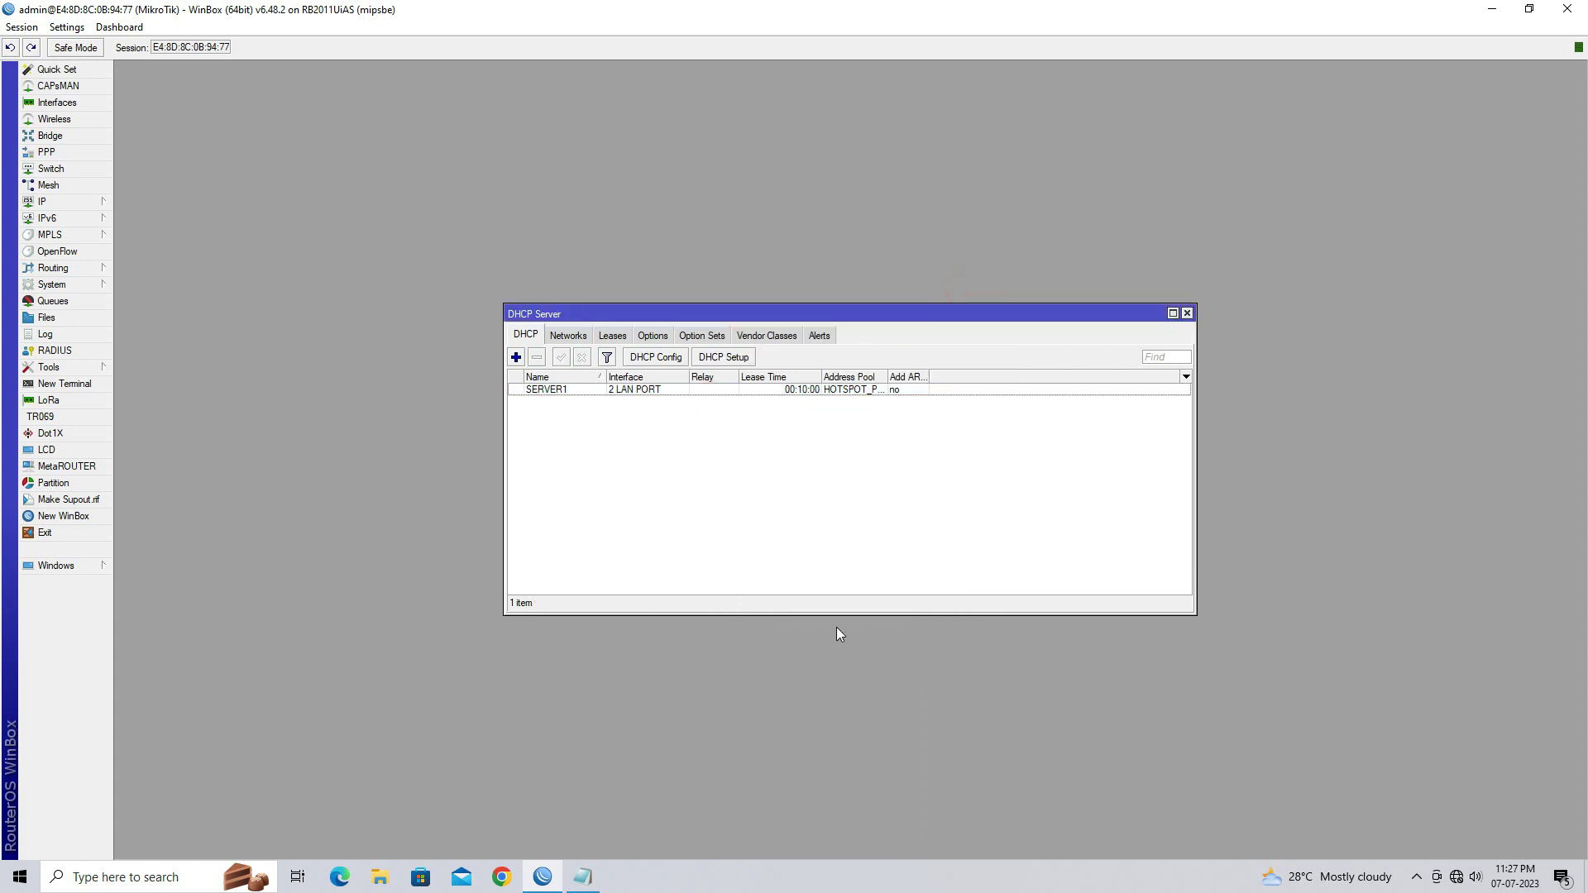
On the Networks tab, add 192.168.70.0/24 with gateway 192.168.70.1, then close DHCP Server
click(579, 340)
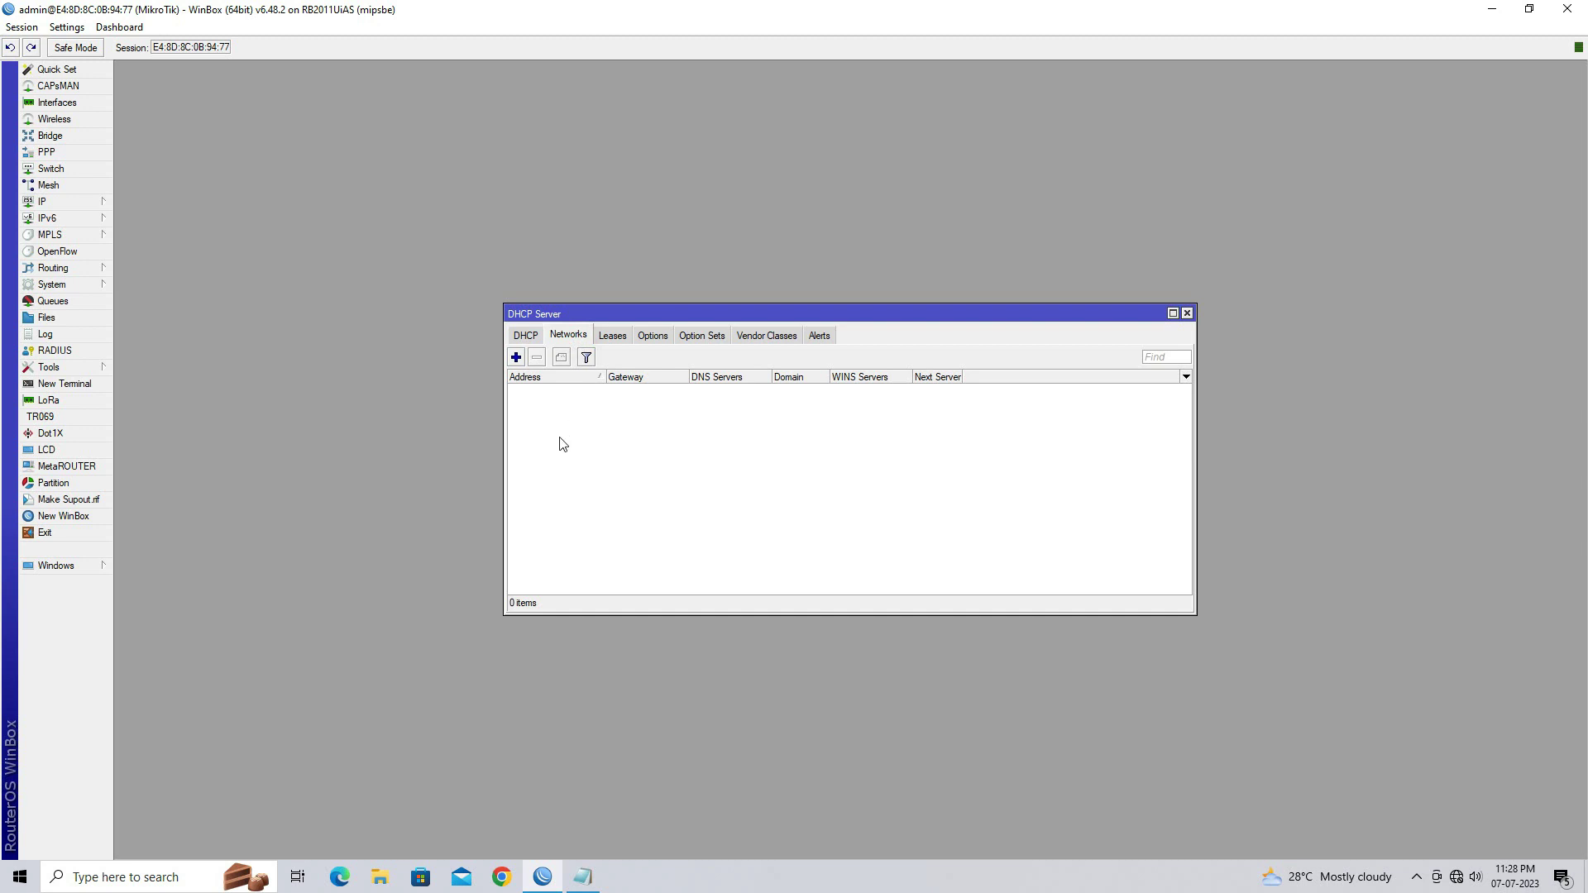
click(515, 358)
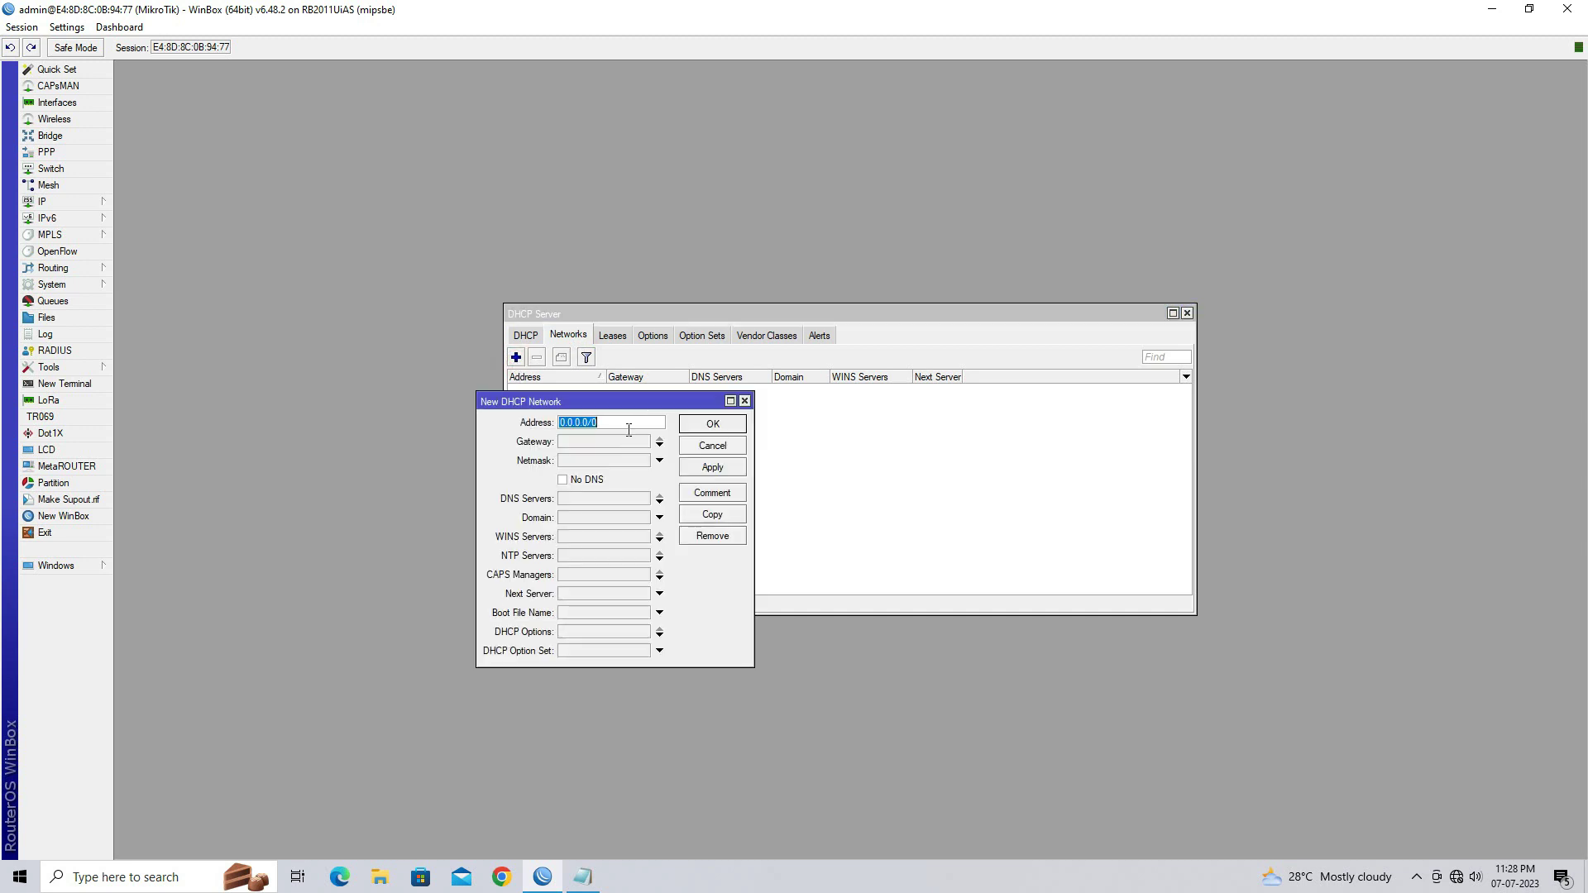
text(192.168.7)
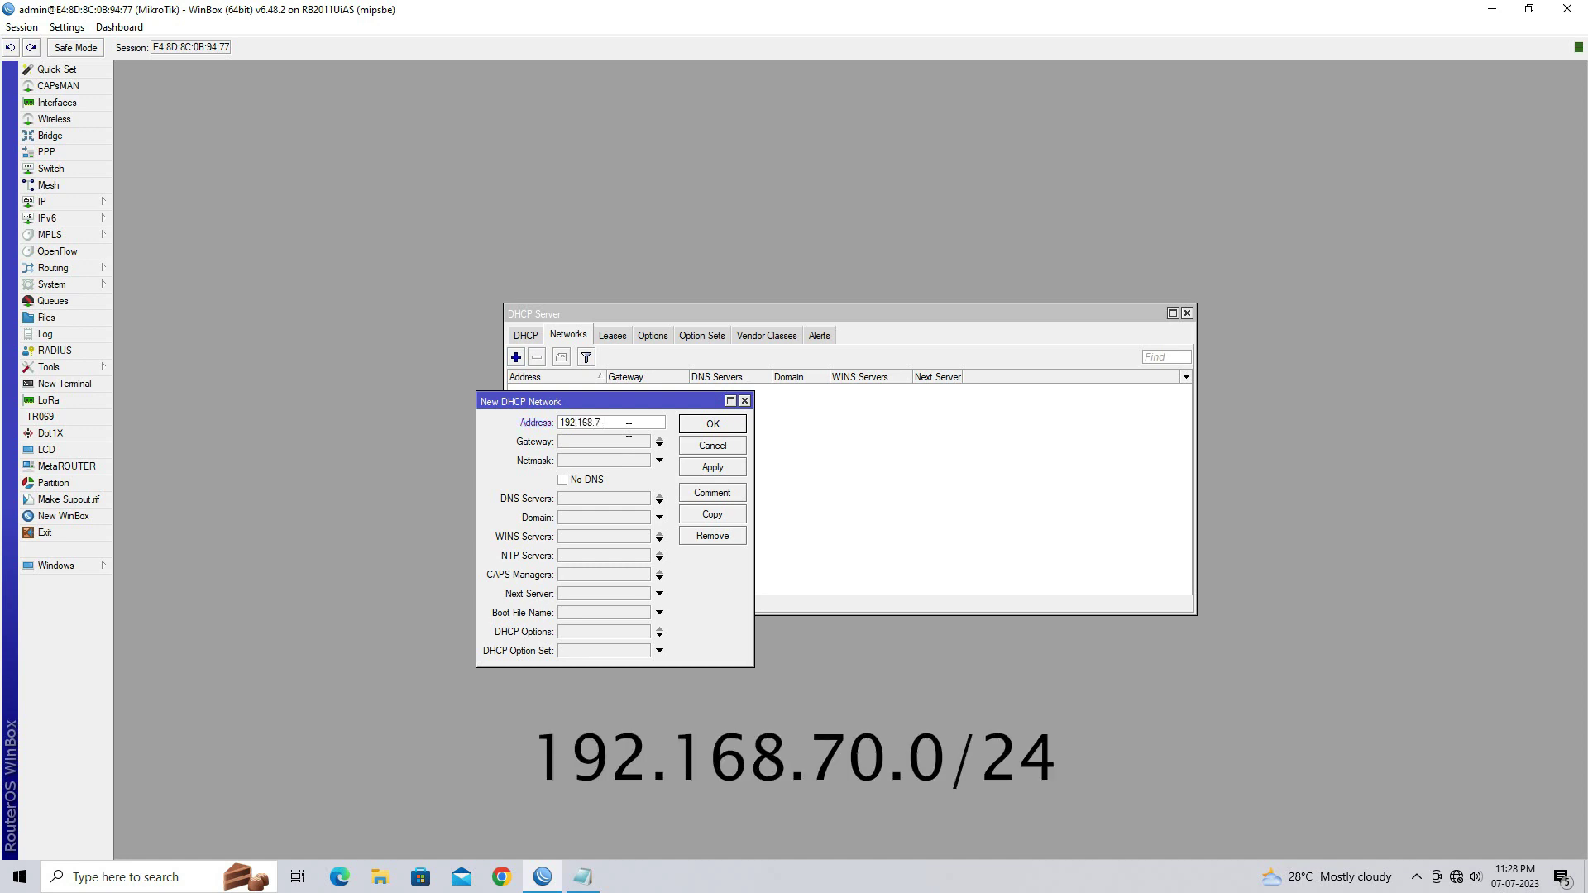
text(0.0/24)
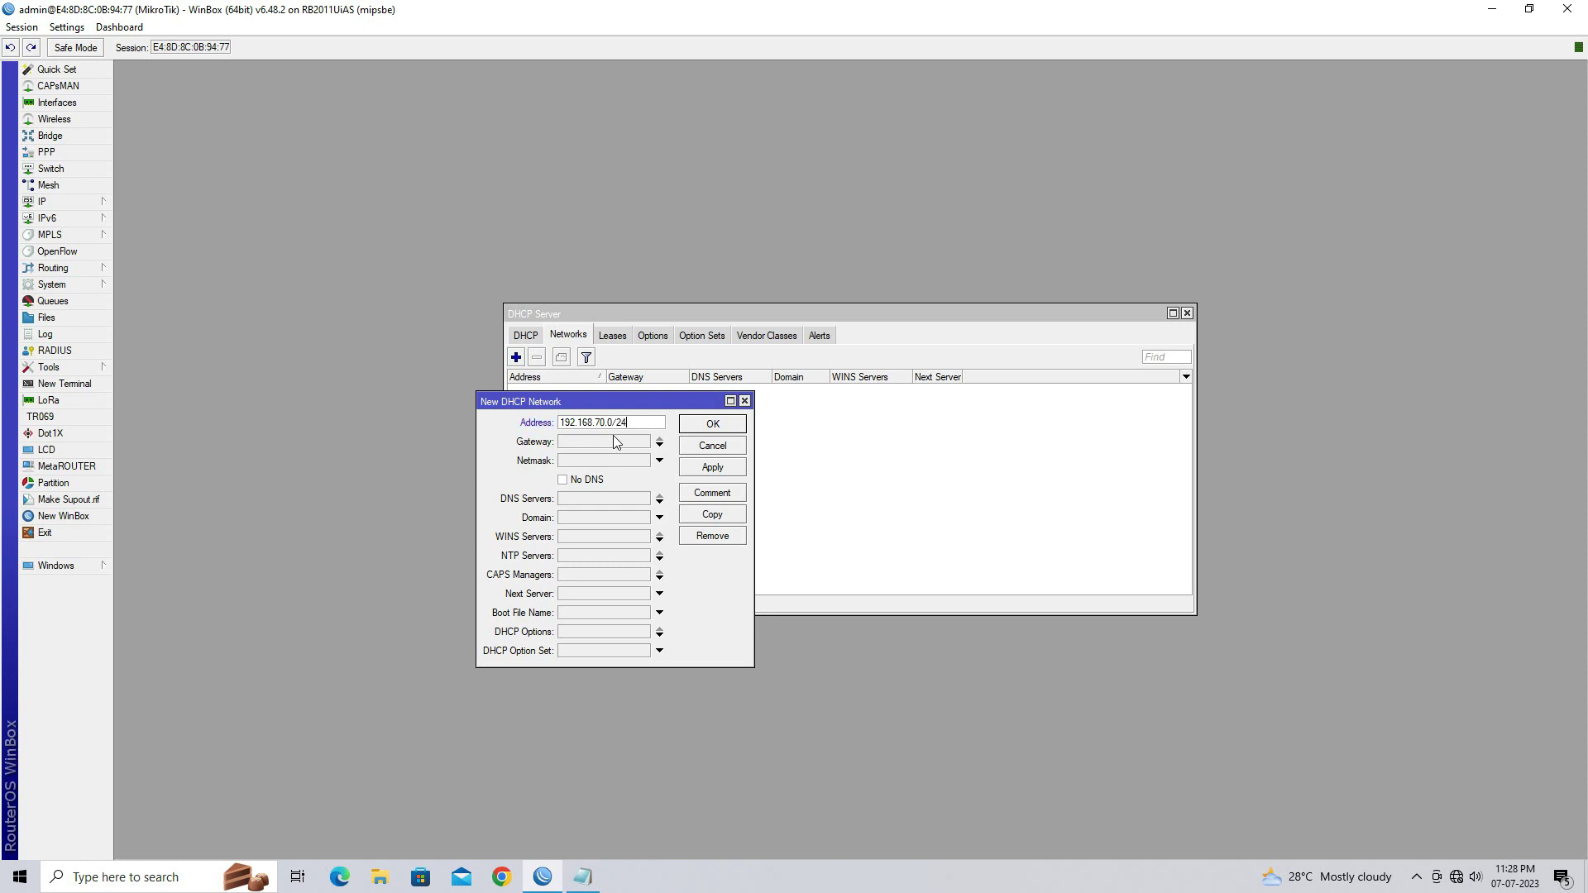
click(613, 444)
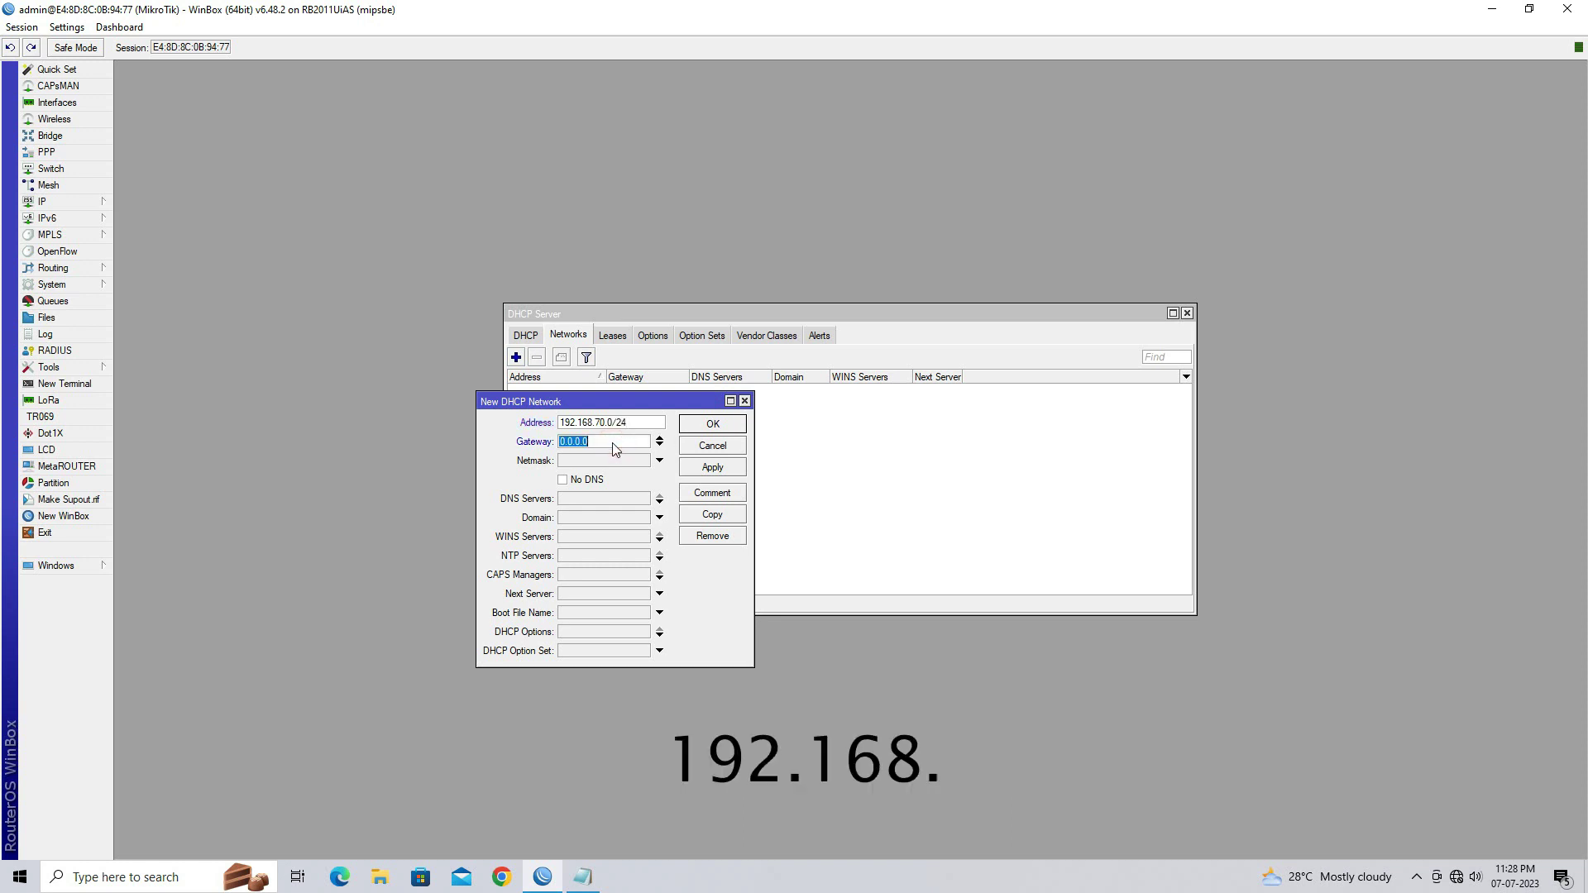
key(BackSpace)
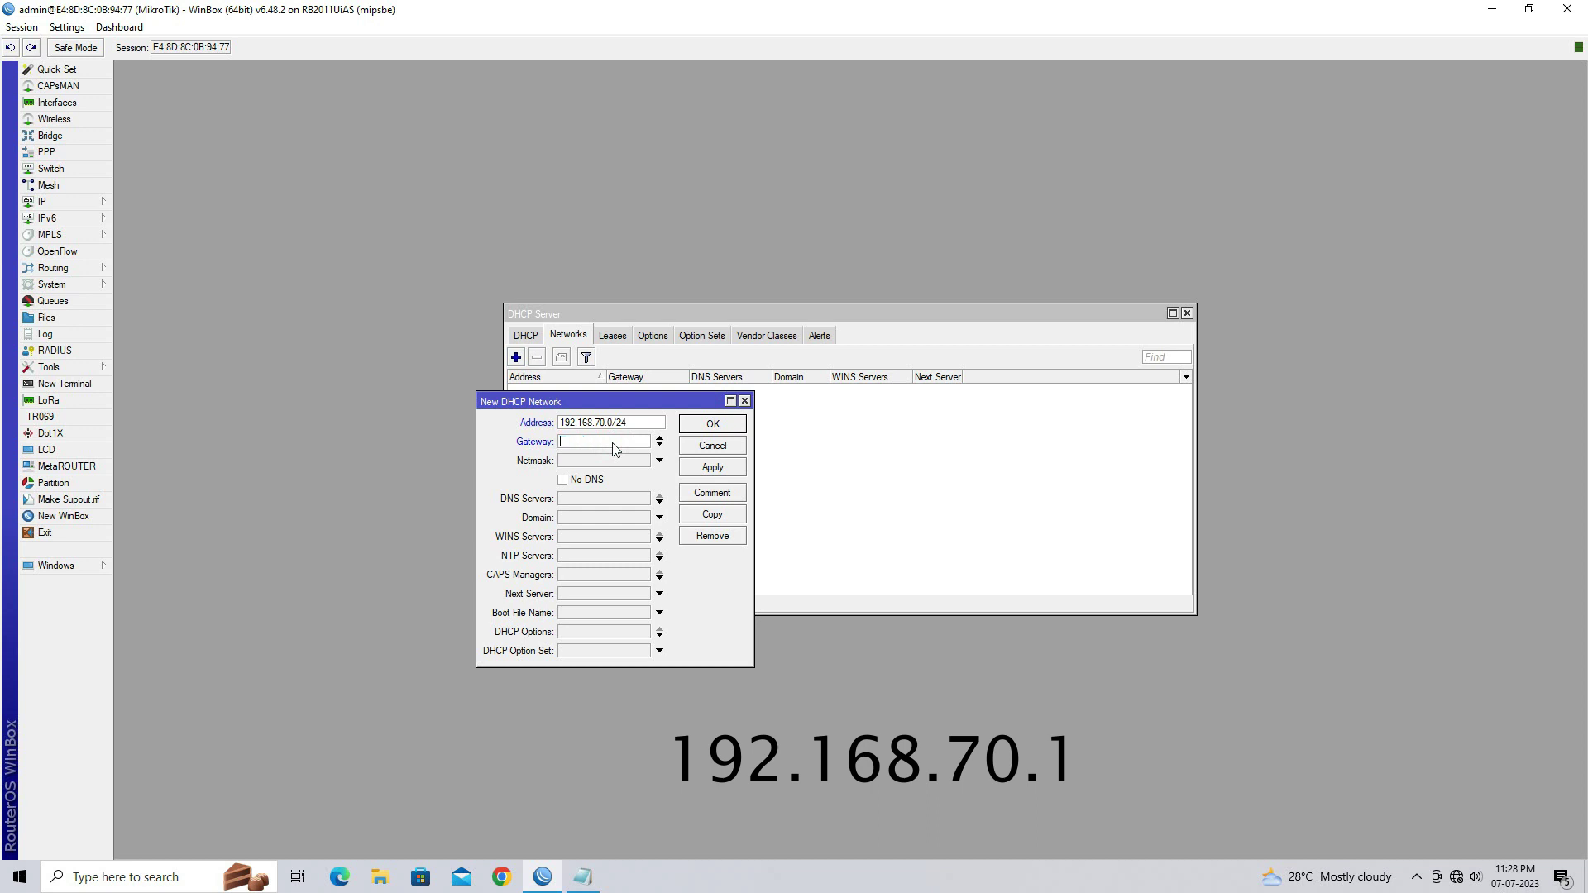
text(192.168.70.1)
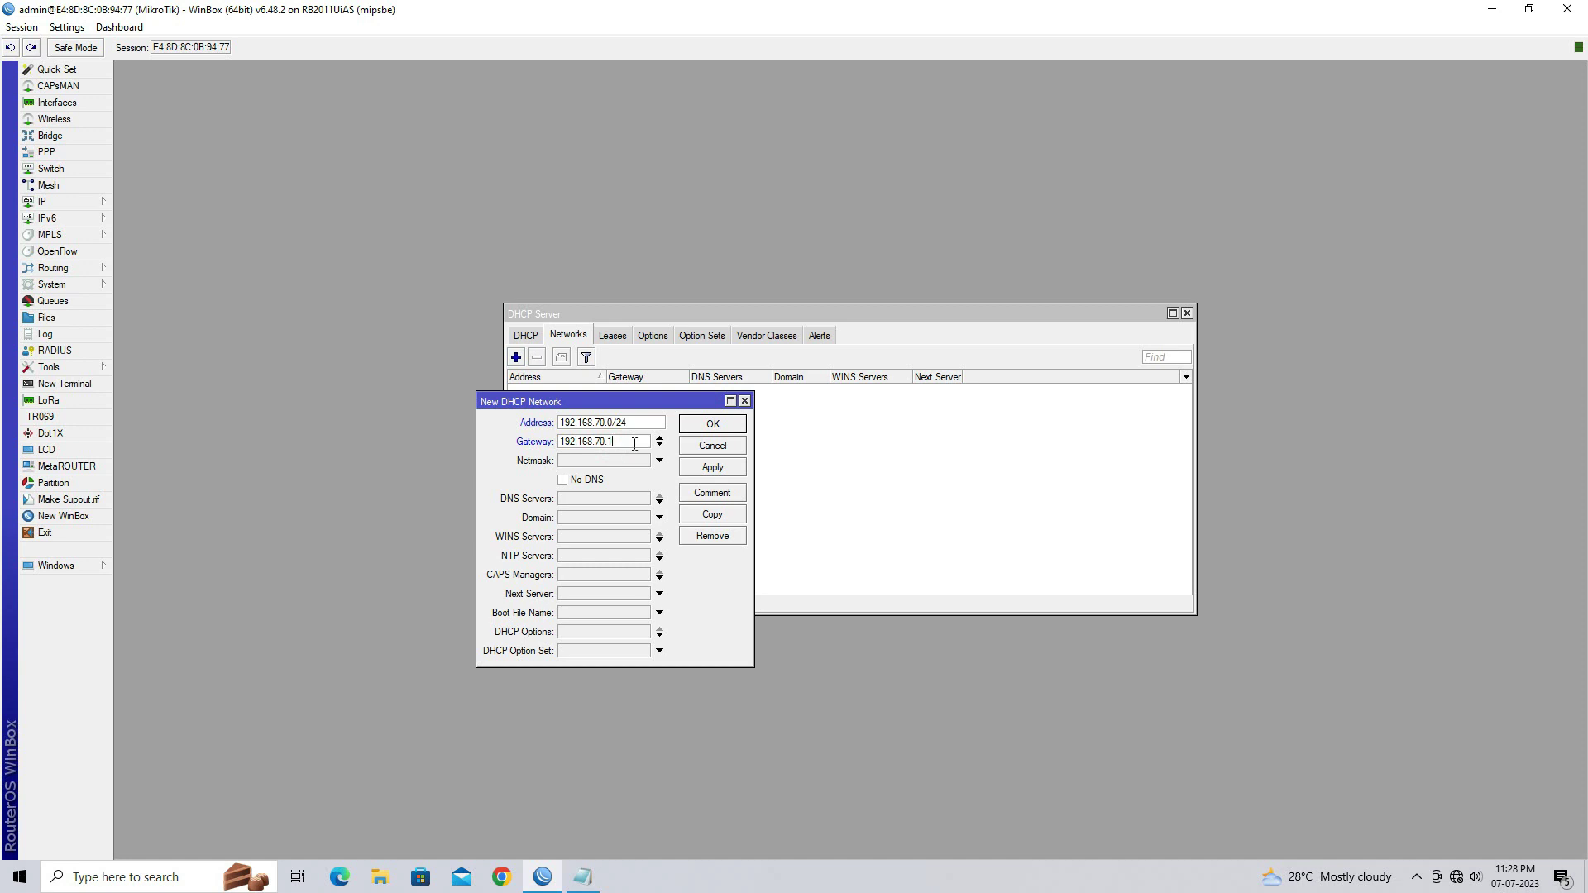
click(714, 468)
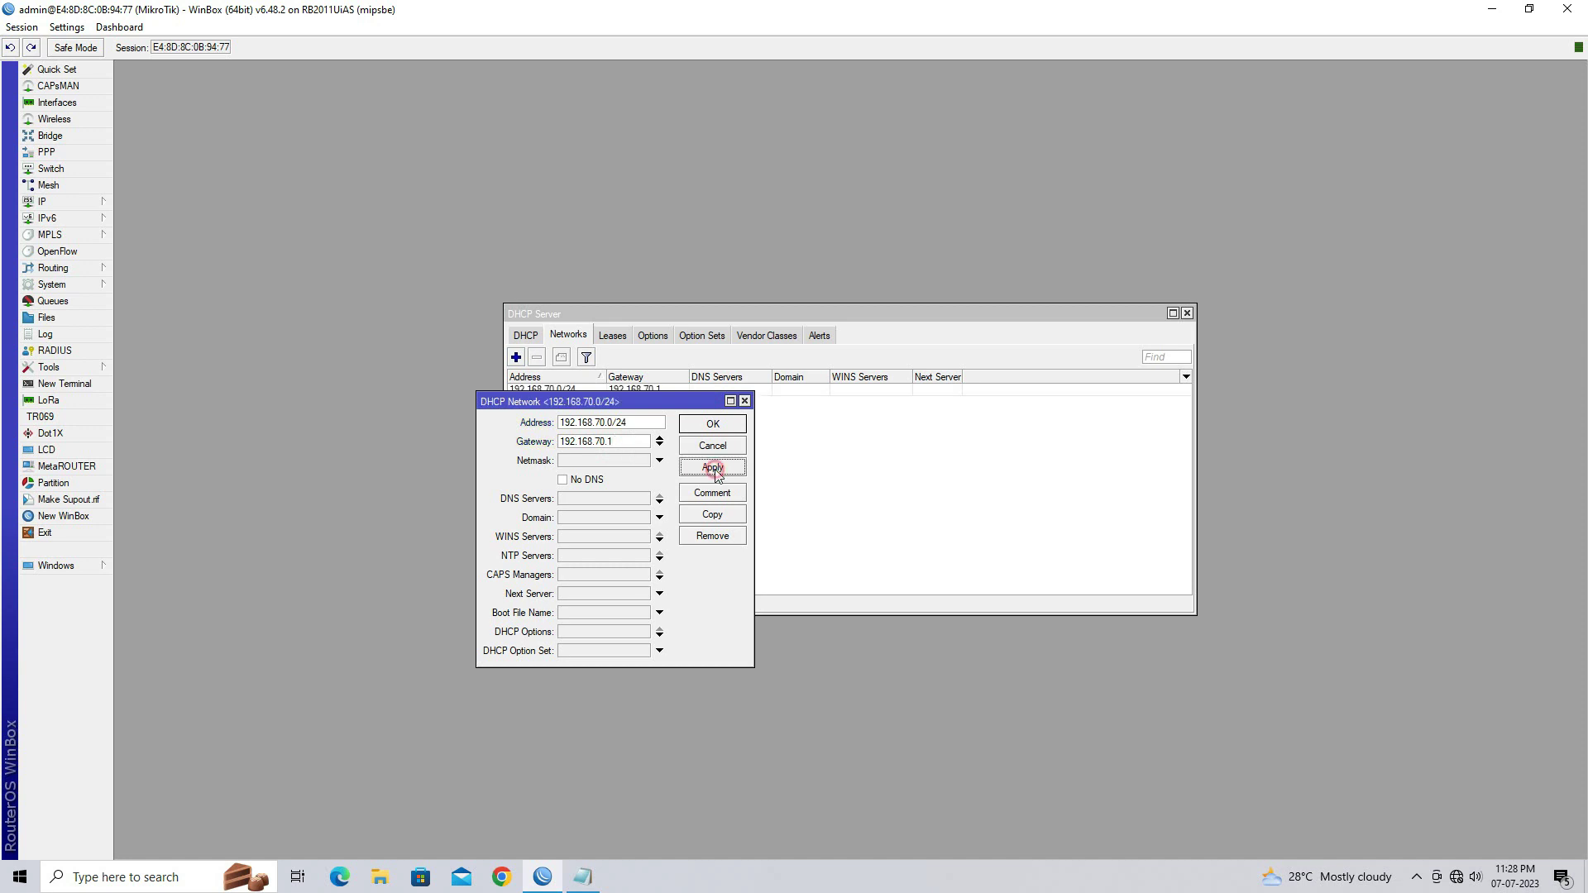
click(716, 449)
click(650, 392)
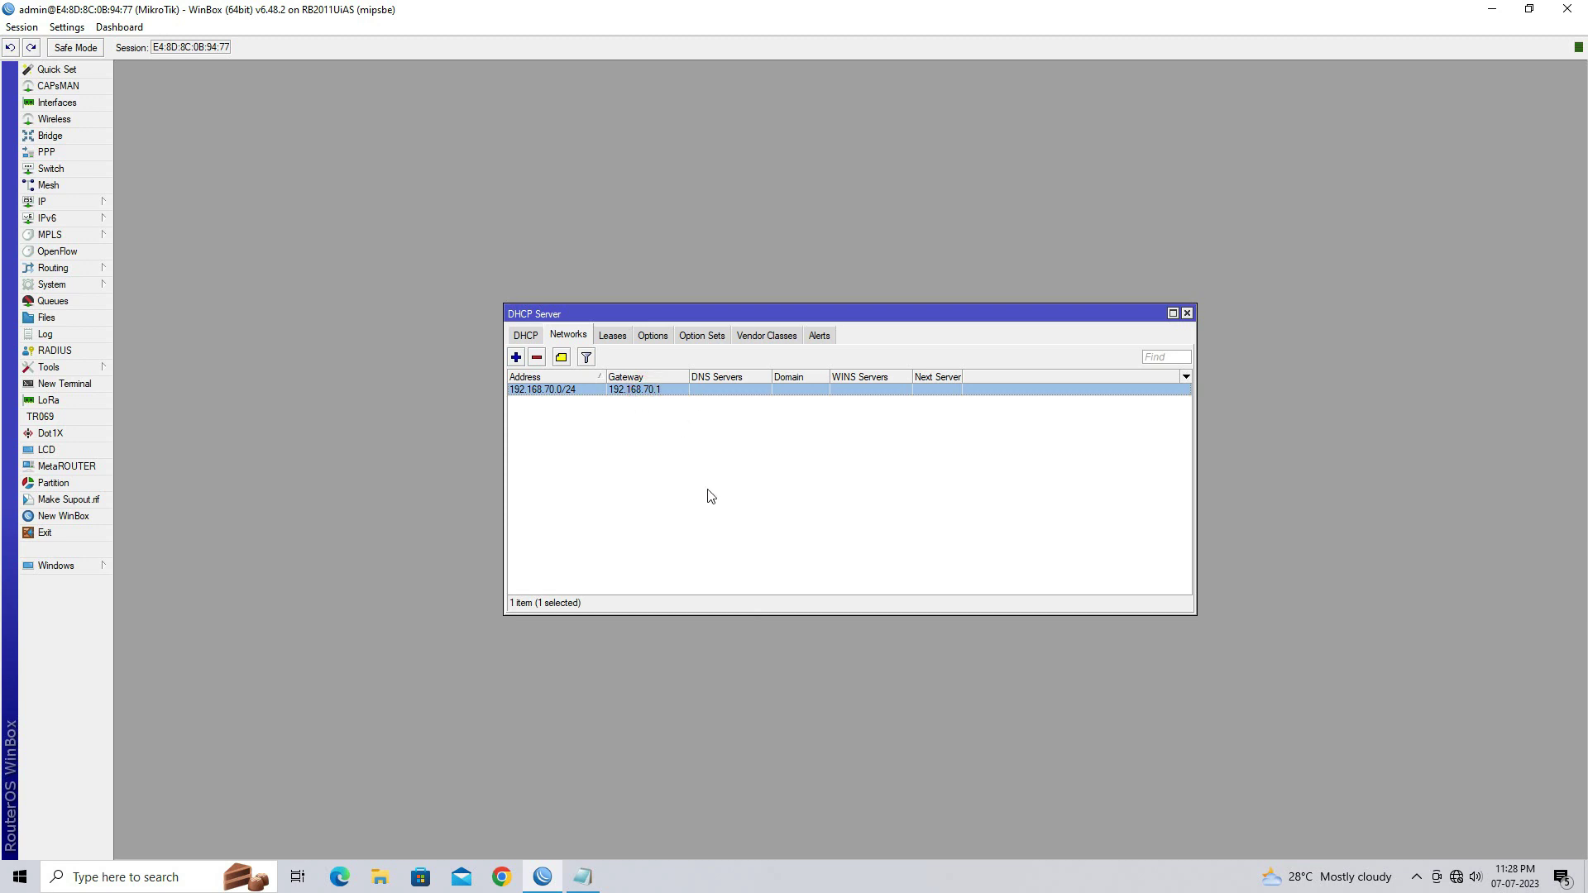
click(1188, 314)
Review the Masquerade Rules note in step 5 of Config Steps, then open WinBox's IP menu
click(582, 876)
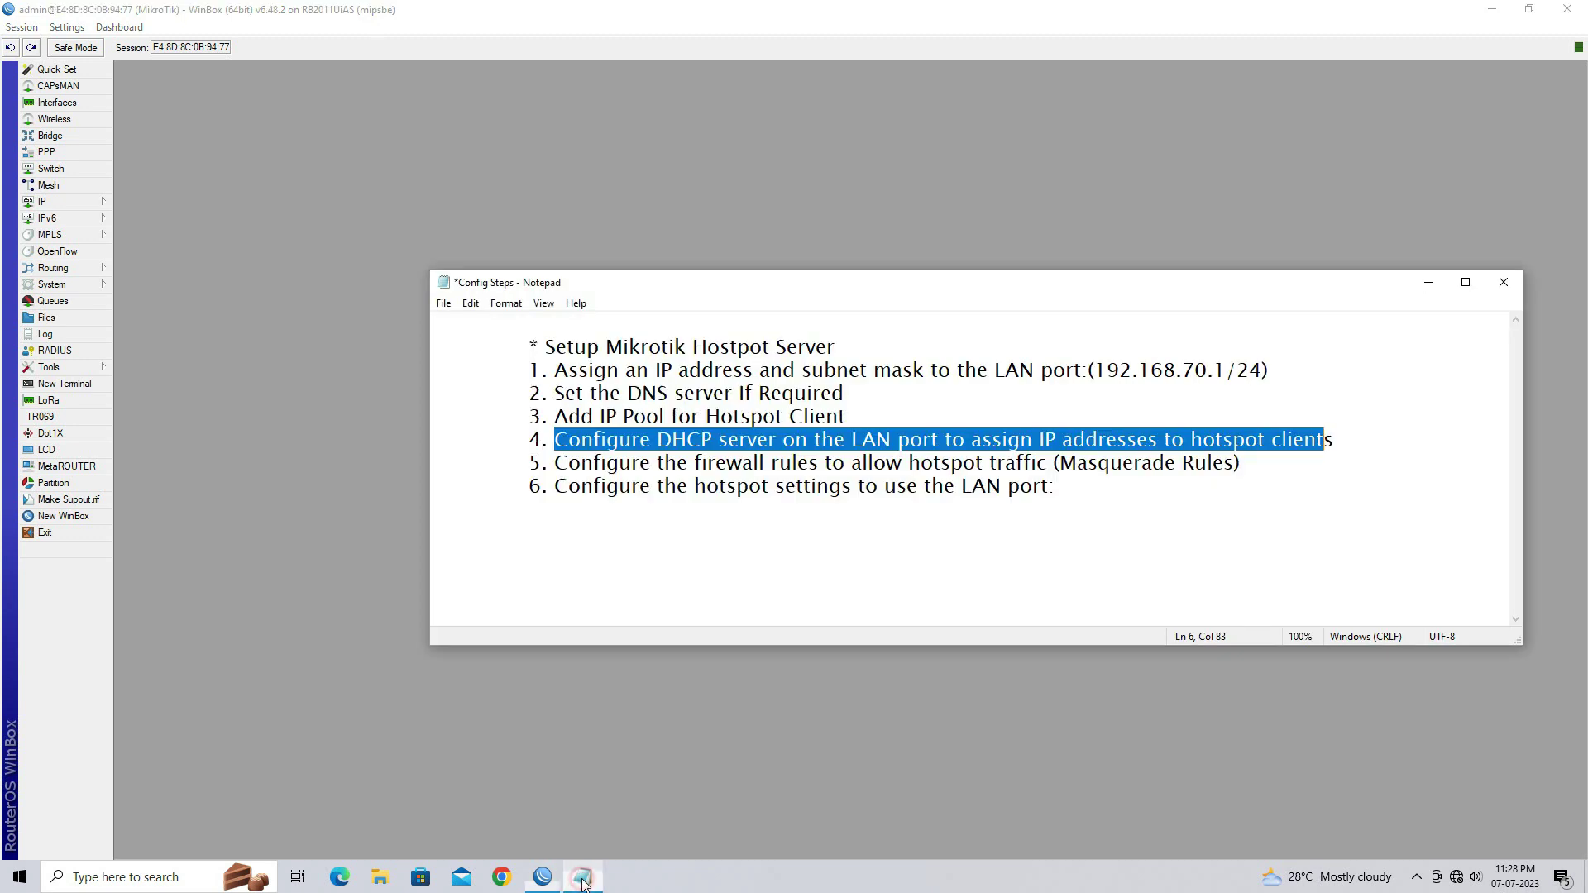
drag(554, 464, 1234, 464)
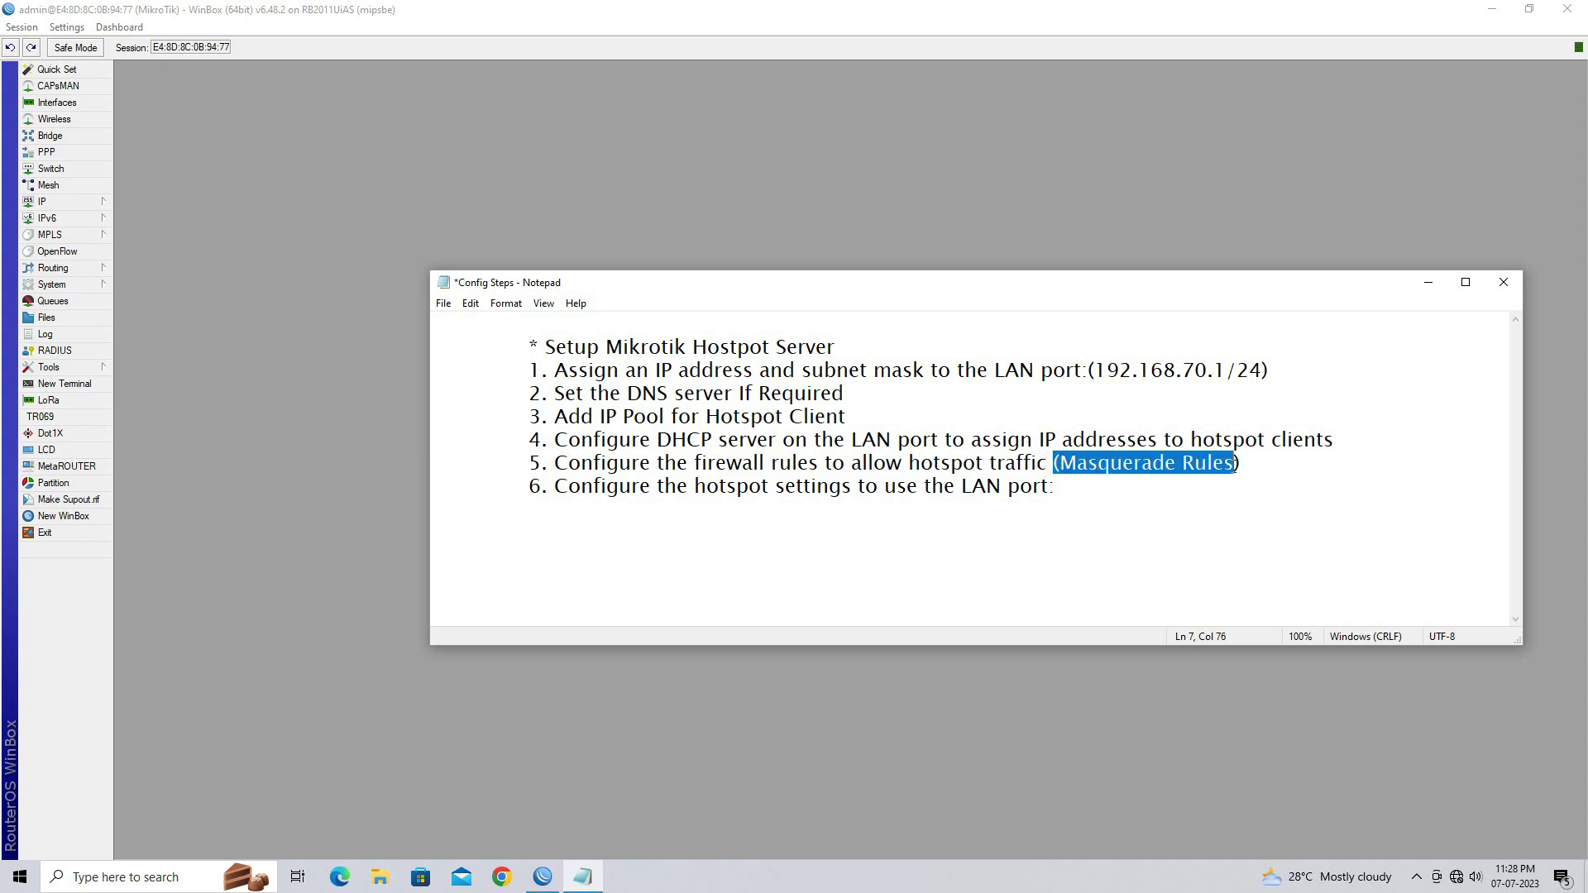
click(1204, 538)
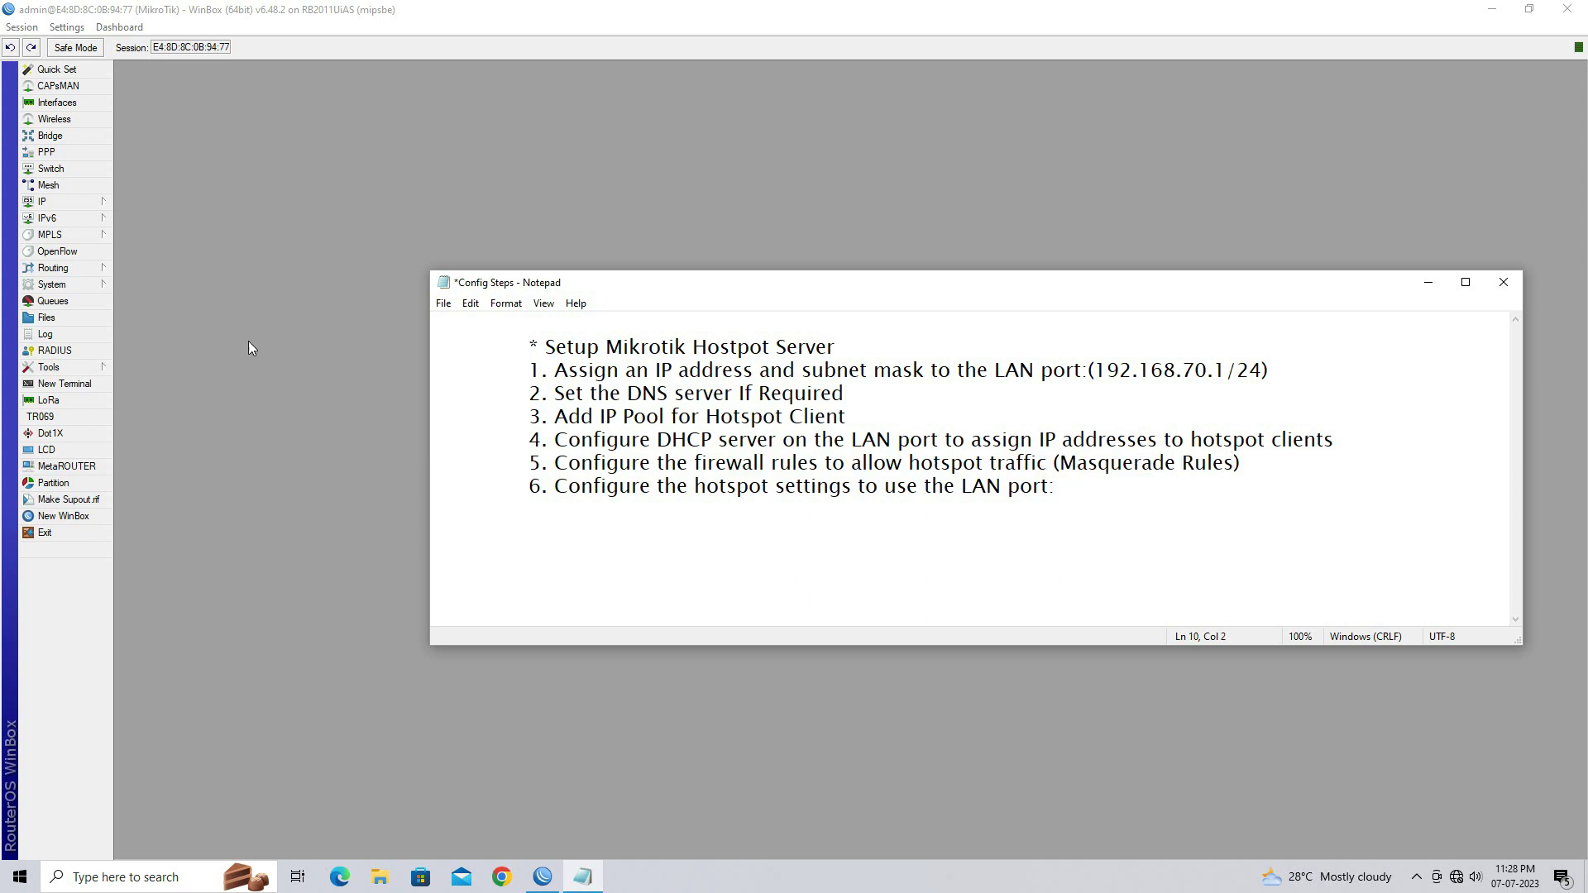
click(105, 207)
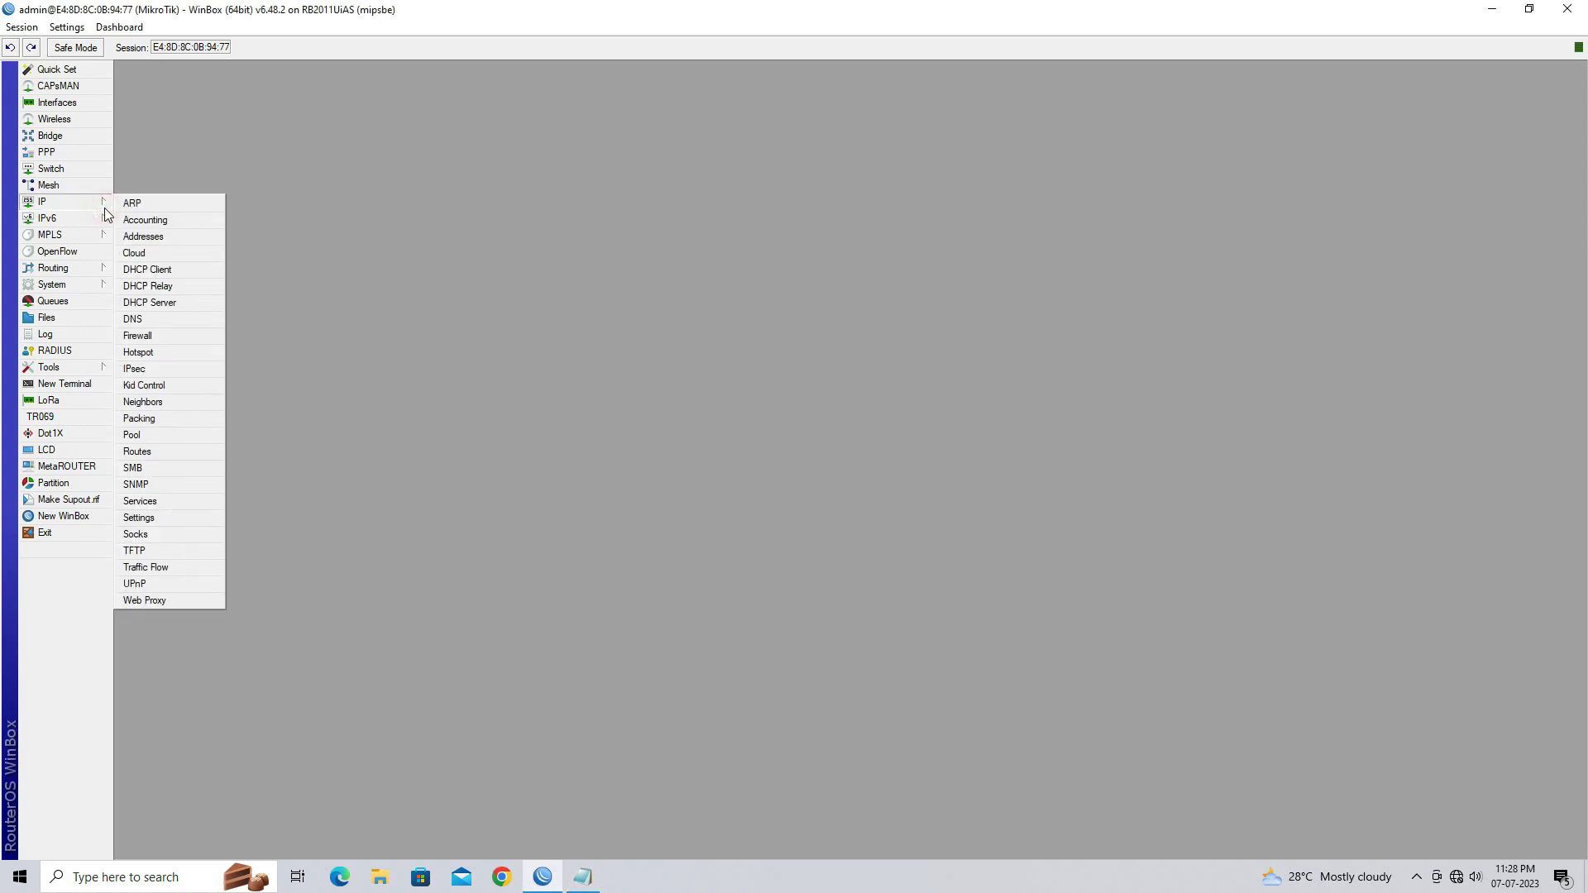
Add a new srcnat firewall NAT rule with source address 192.168.70.0/24
click(170, 336)
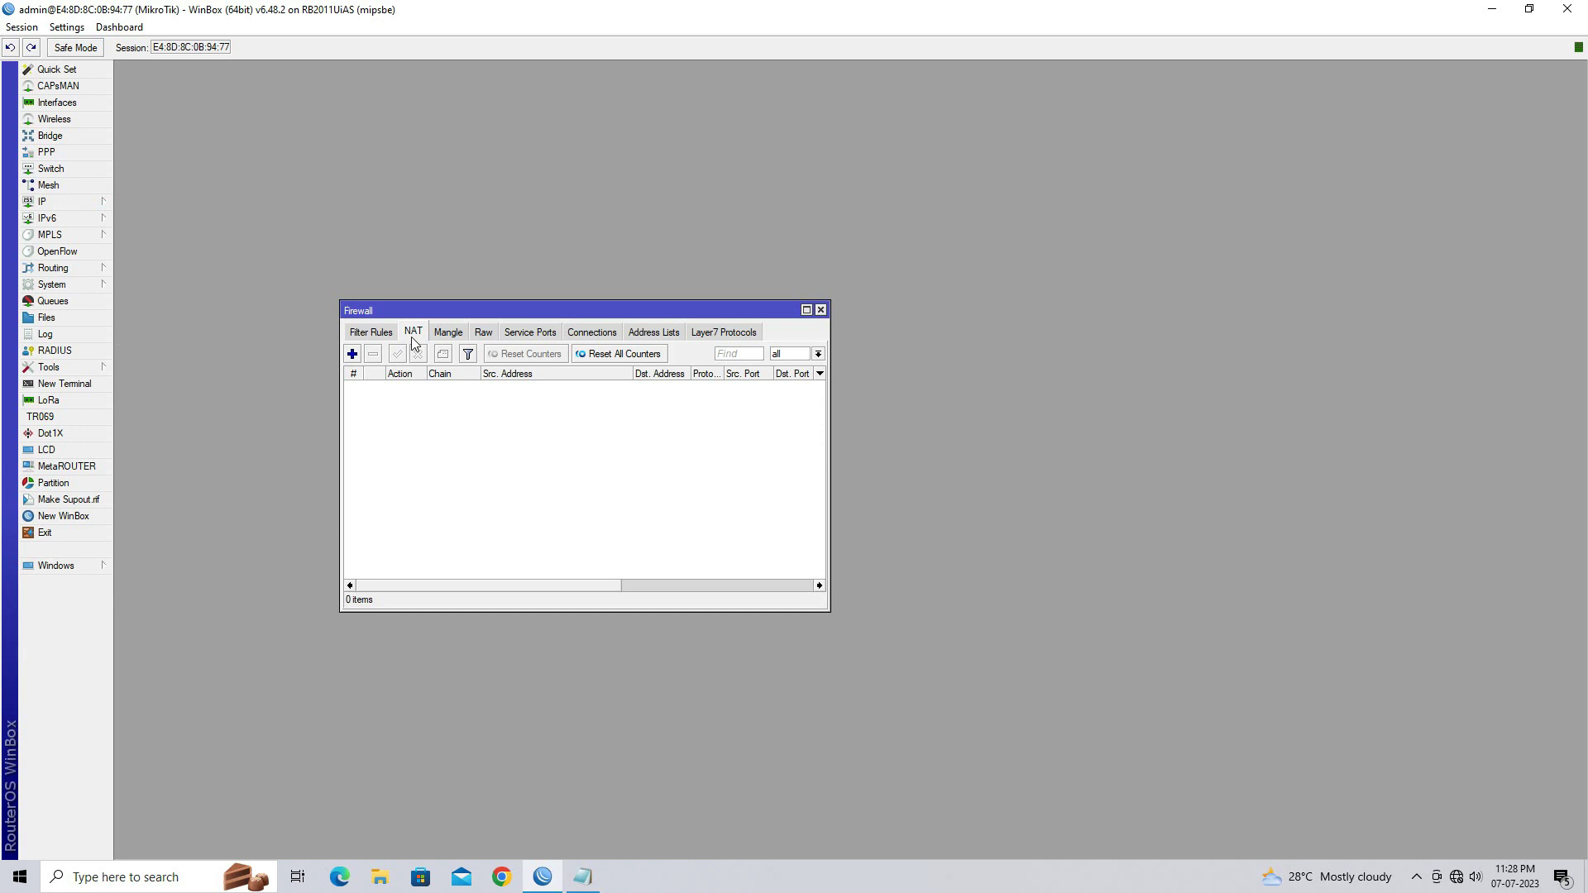
click(352, 355)
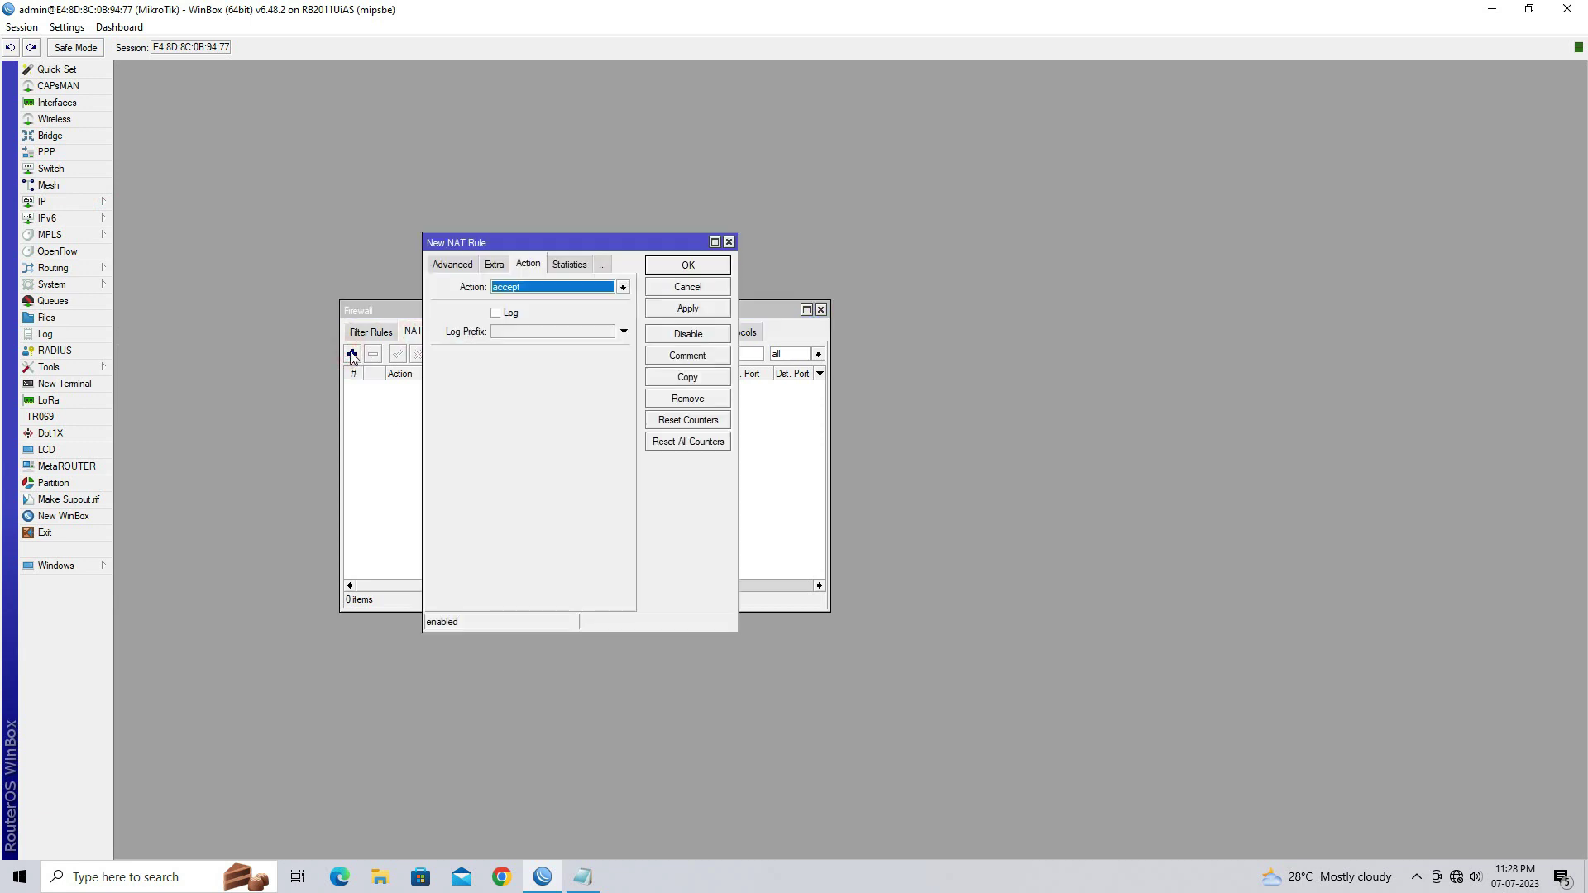
click(442, 276)
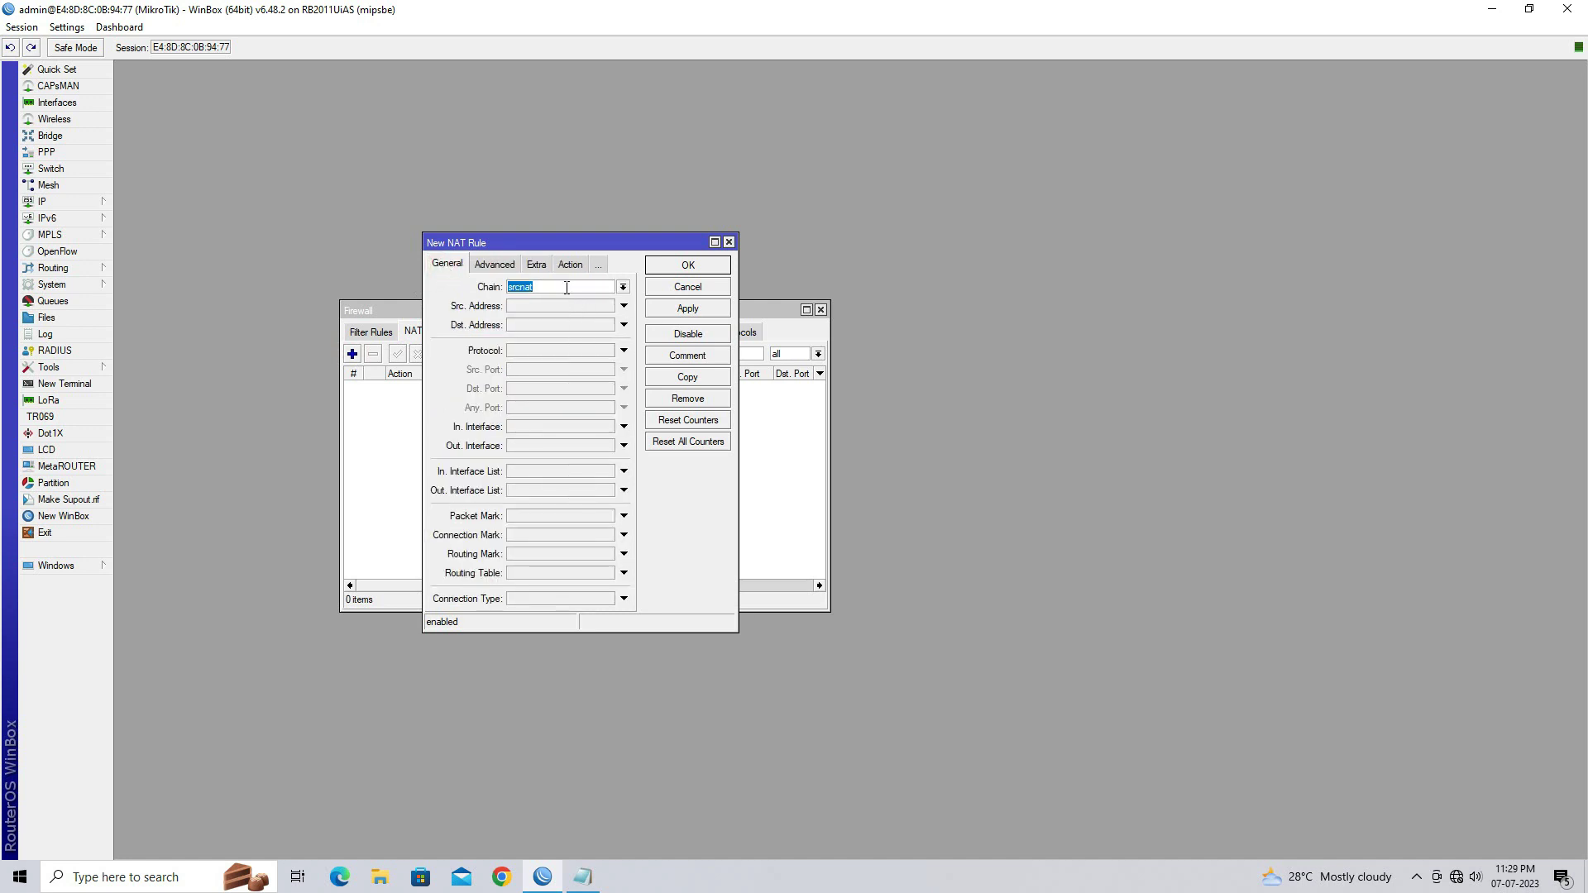
click(623, 287)
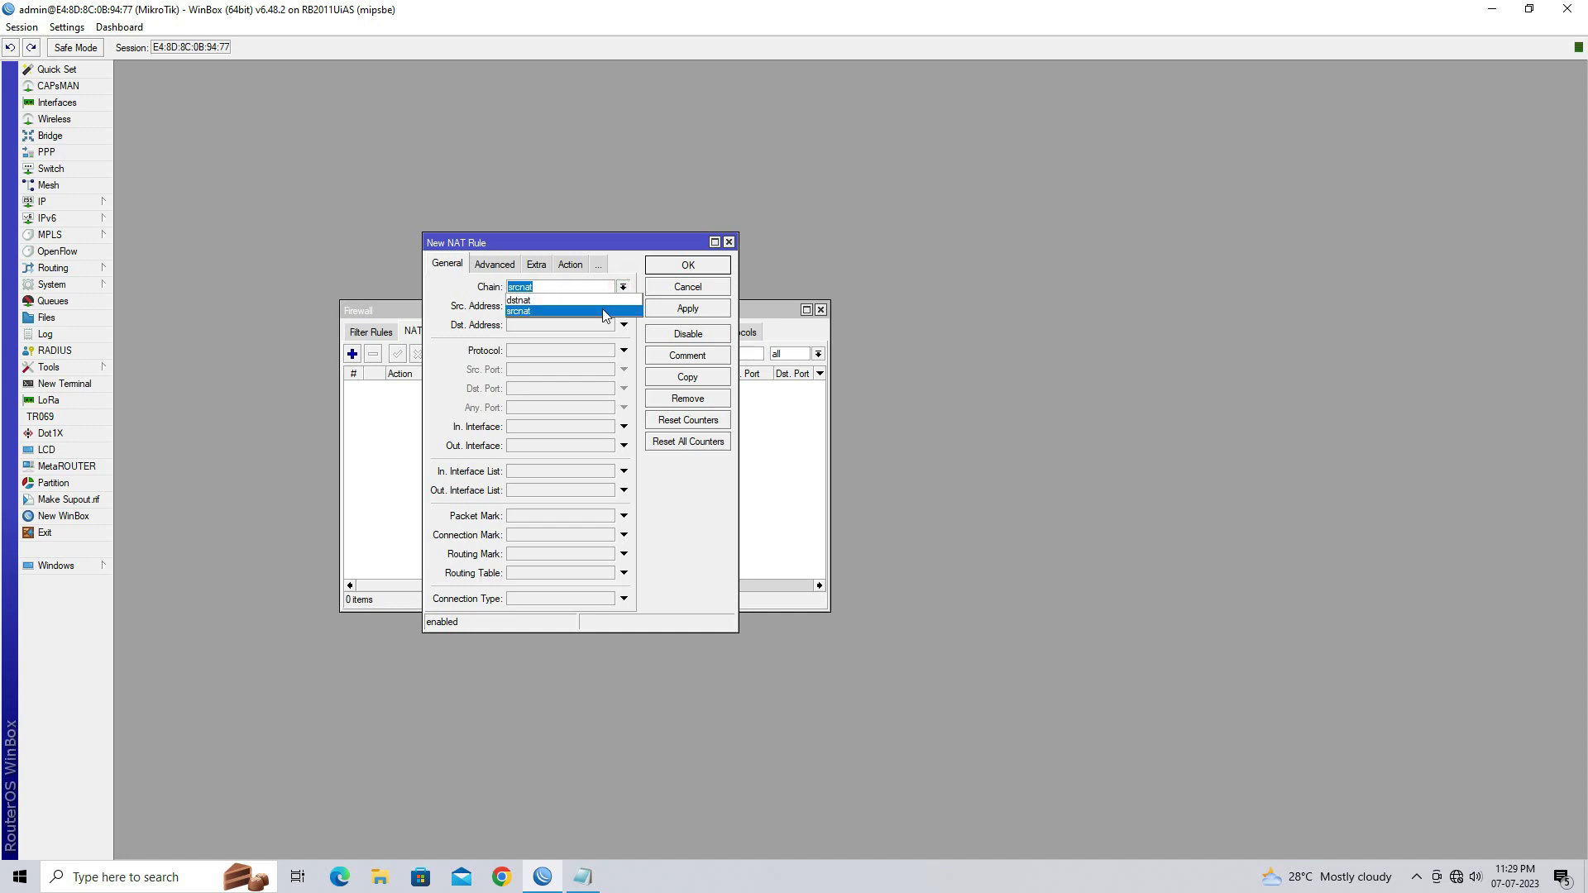
click(603, 315)
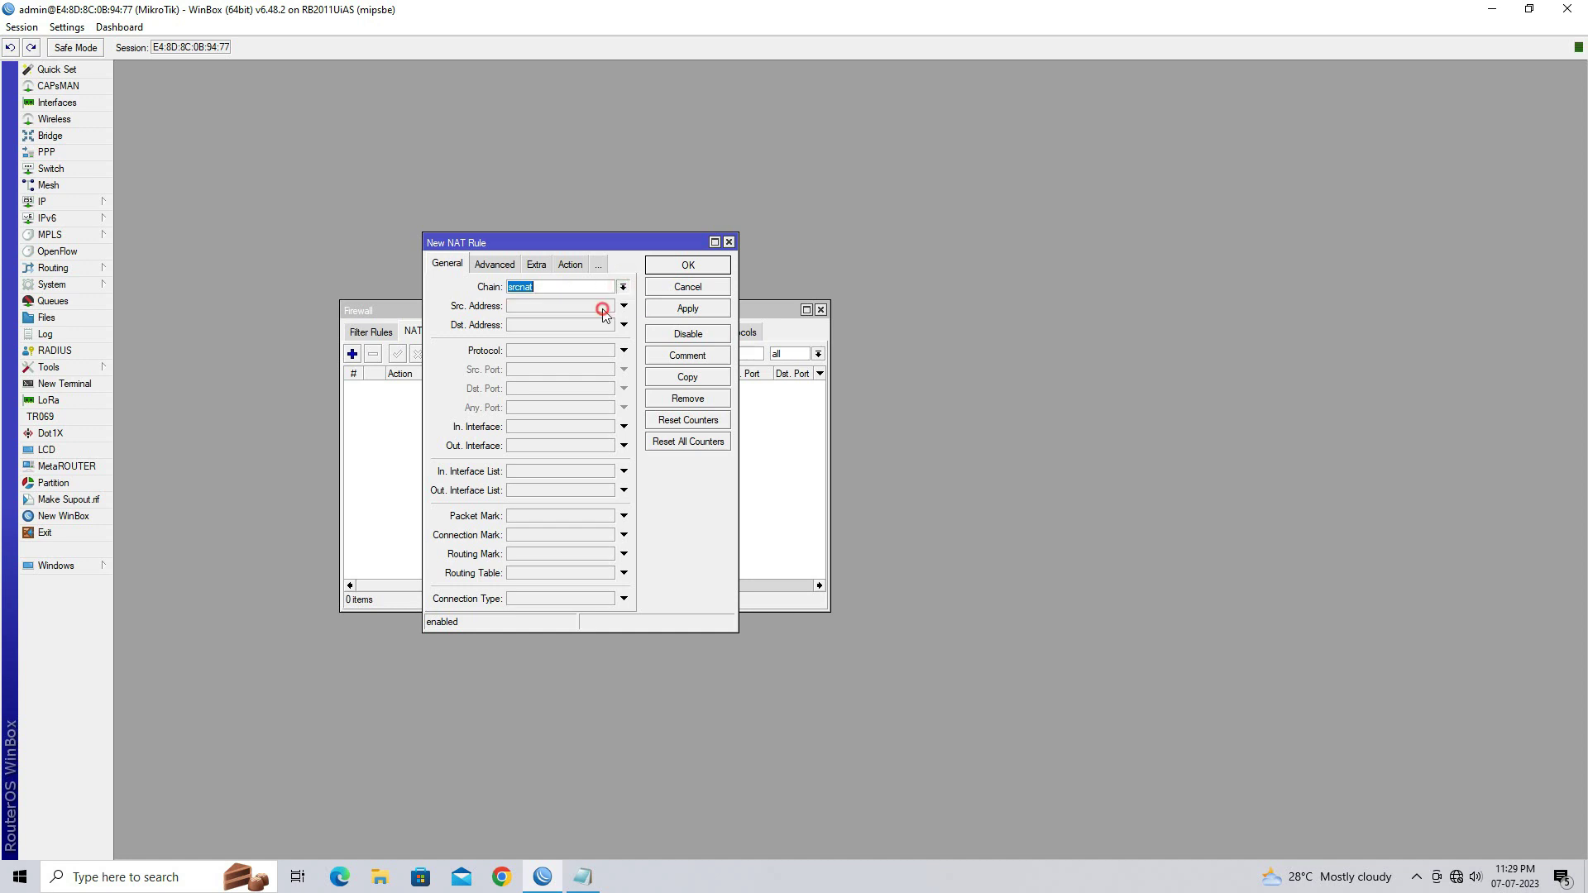
click(550, 309)
text(192.168.70.0/24)
Set the rule's action to masquerade, save it, and close the Firewall window
click(570, 266)
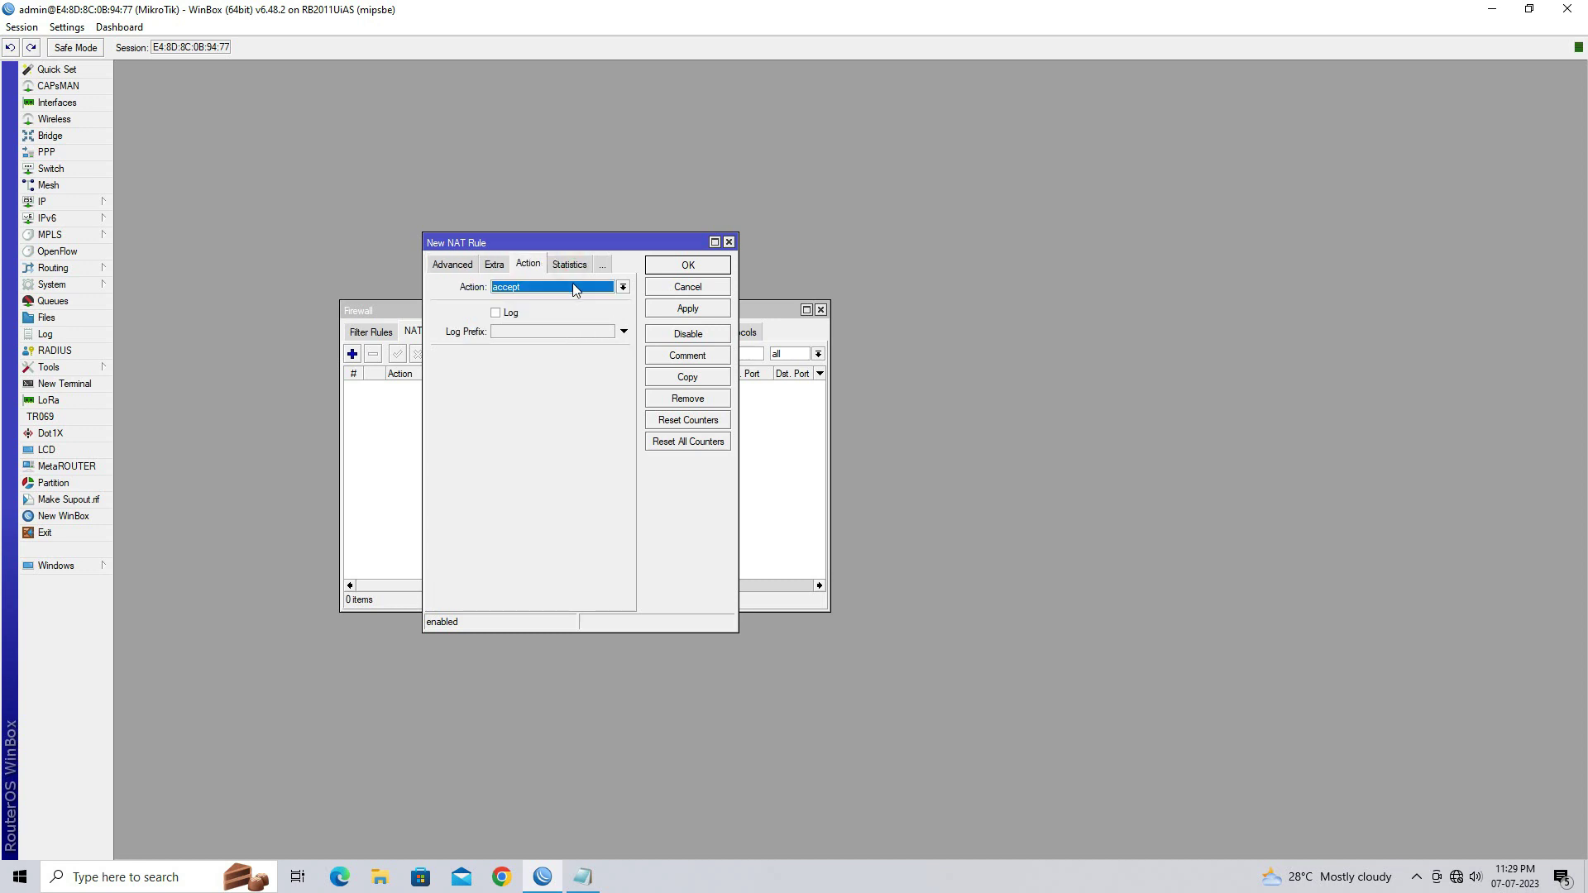
click(574, 289)
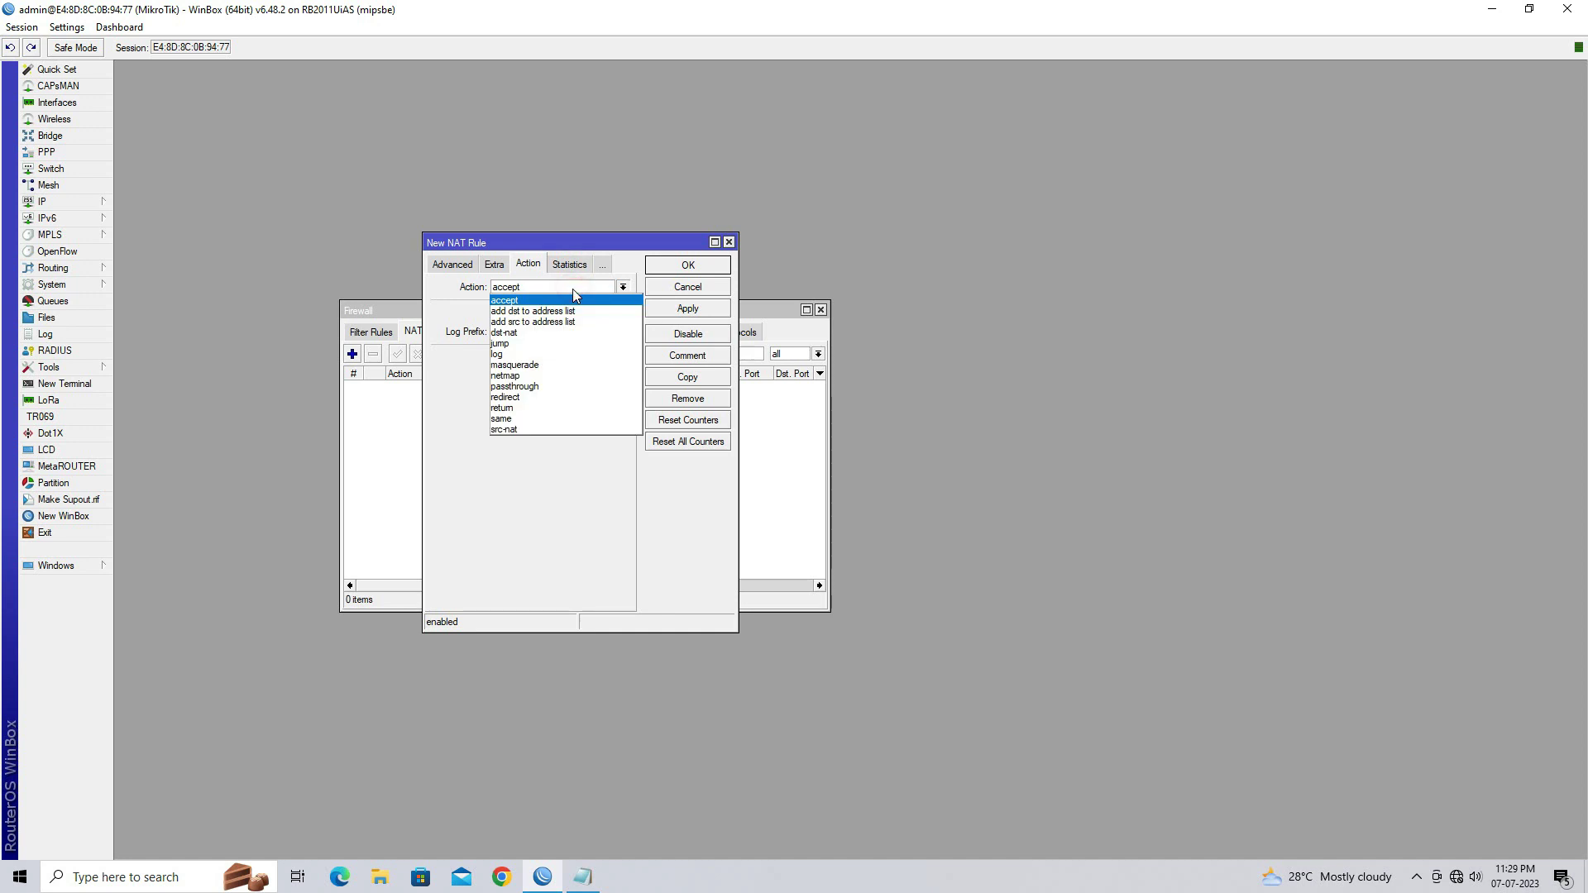
click(572, 364)
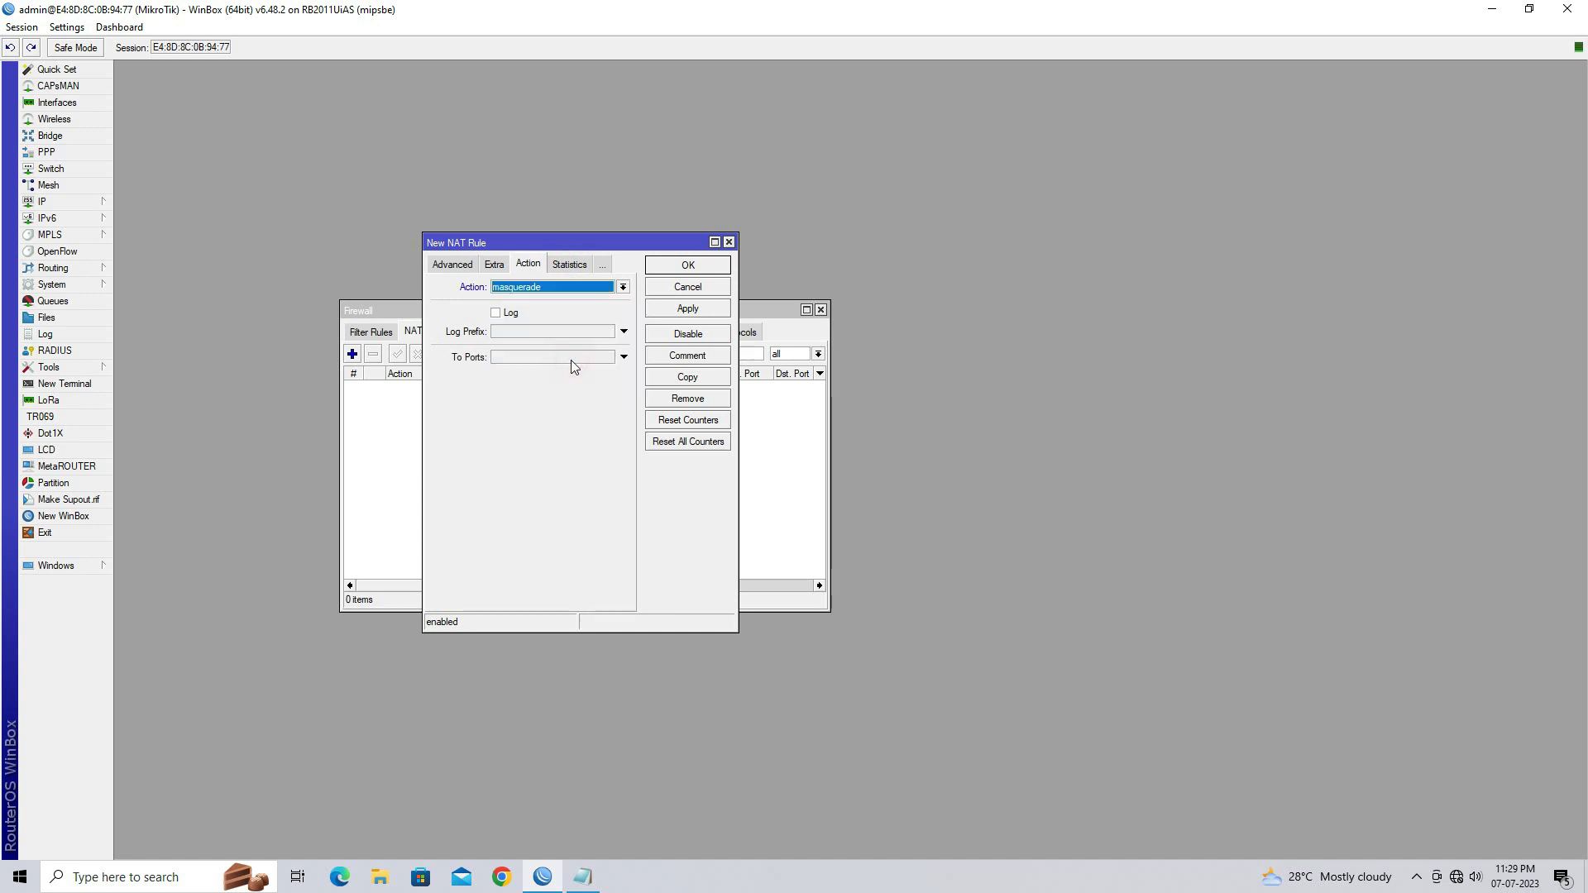
click(688, 309)
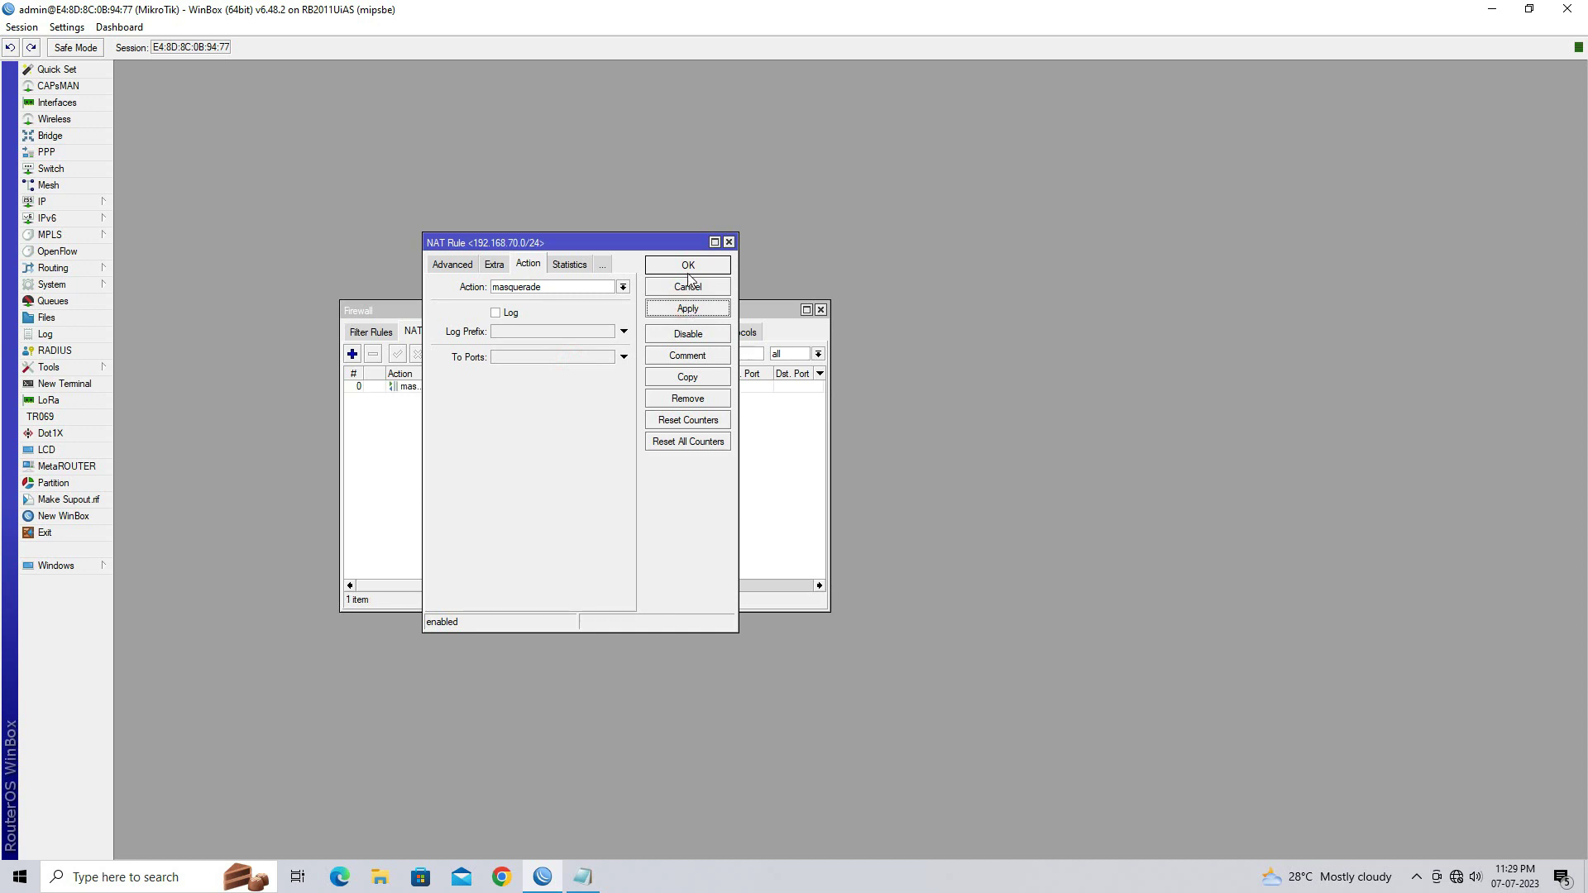
click(688, 269)
click(523, 387)
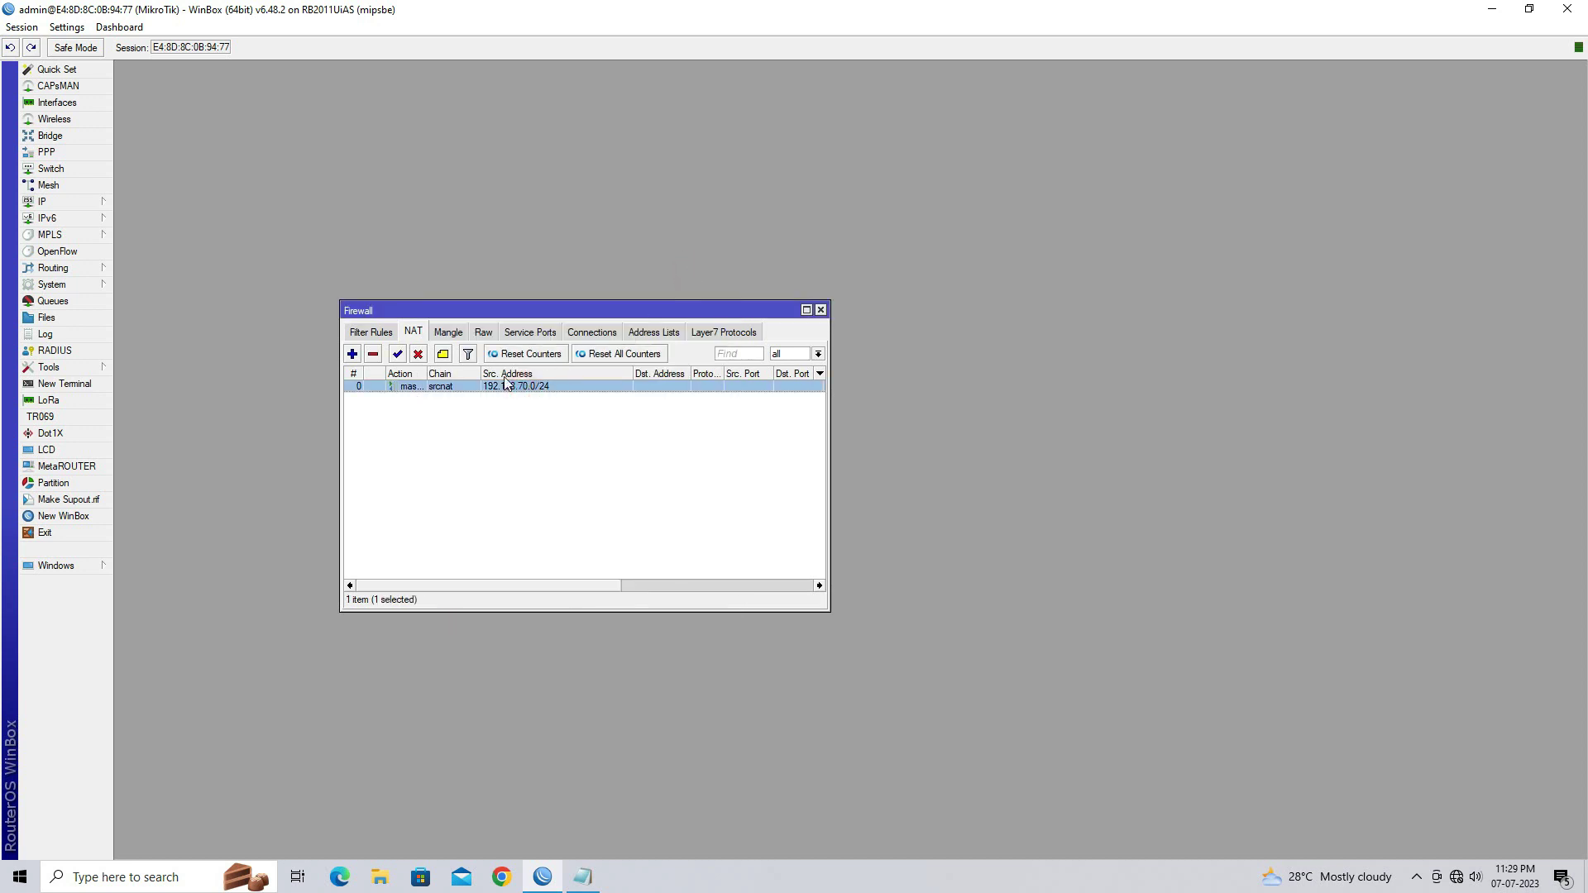
click(539, 439)
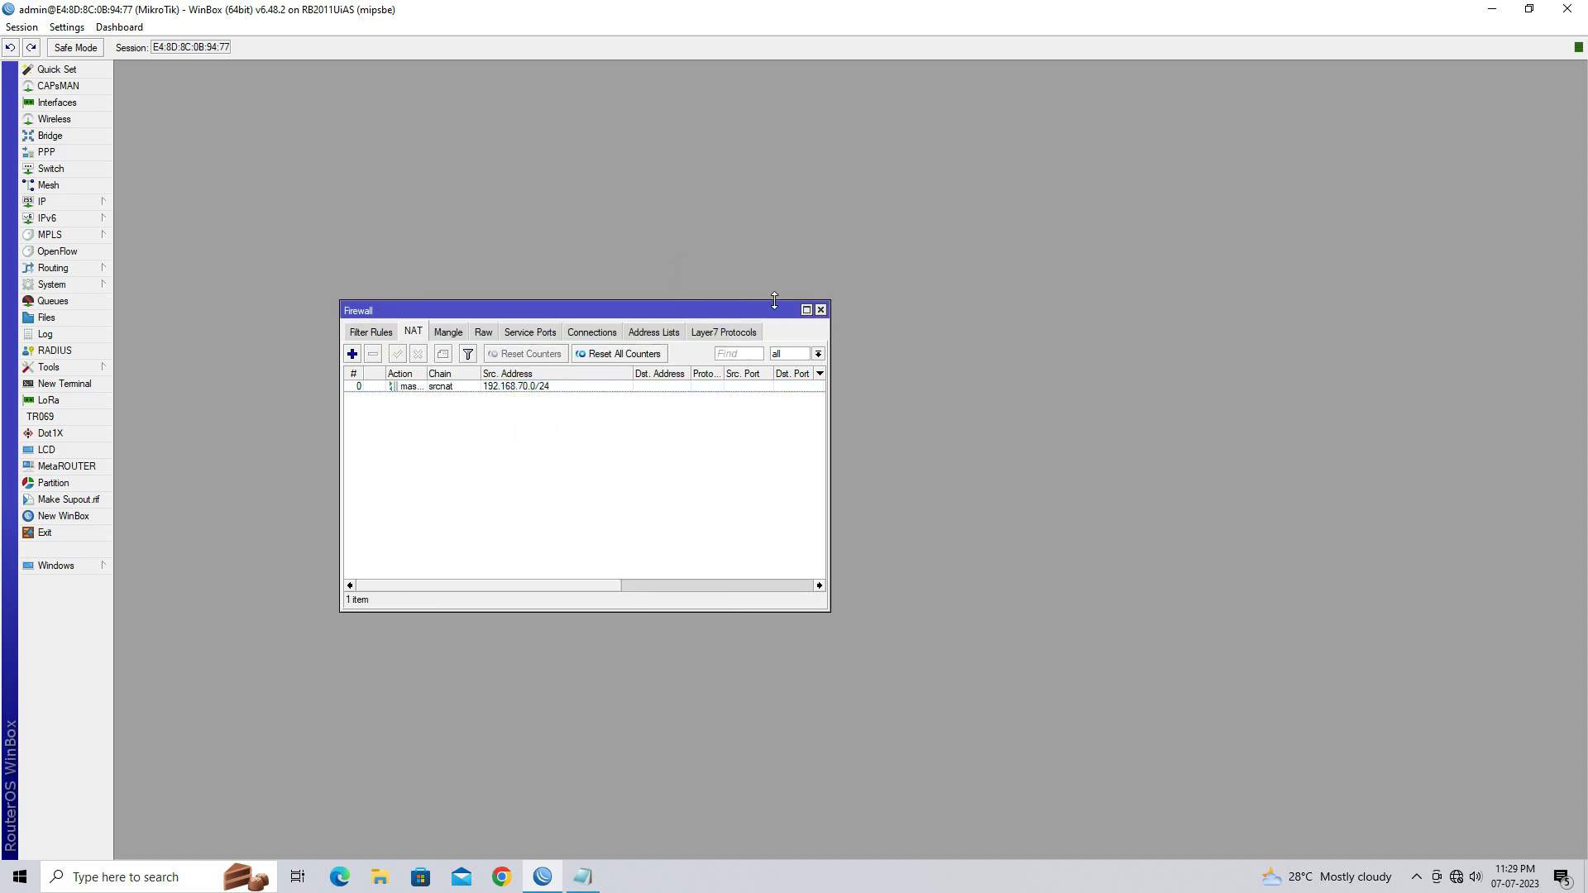
click(820, 311)
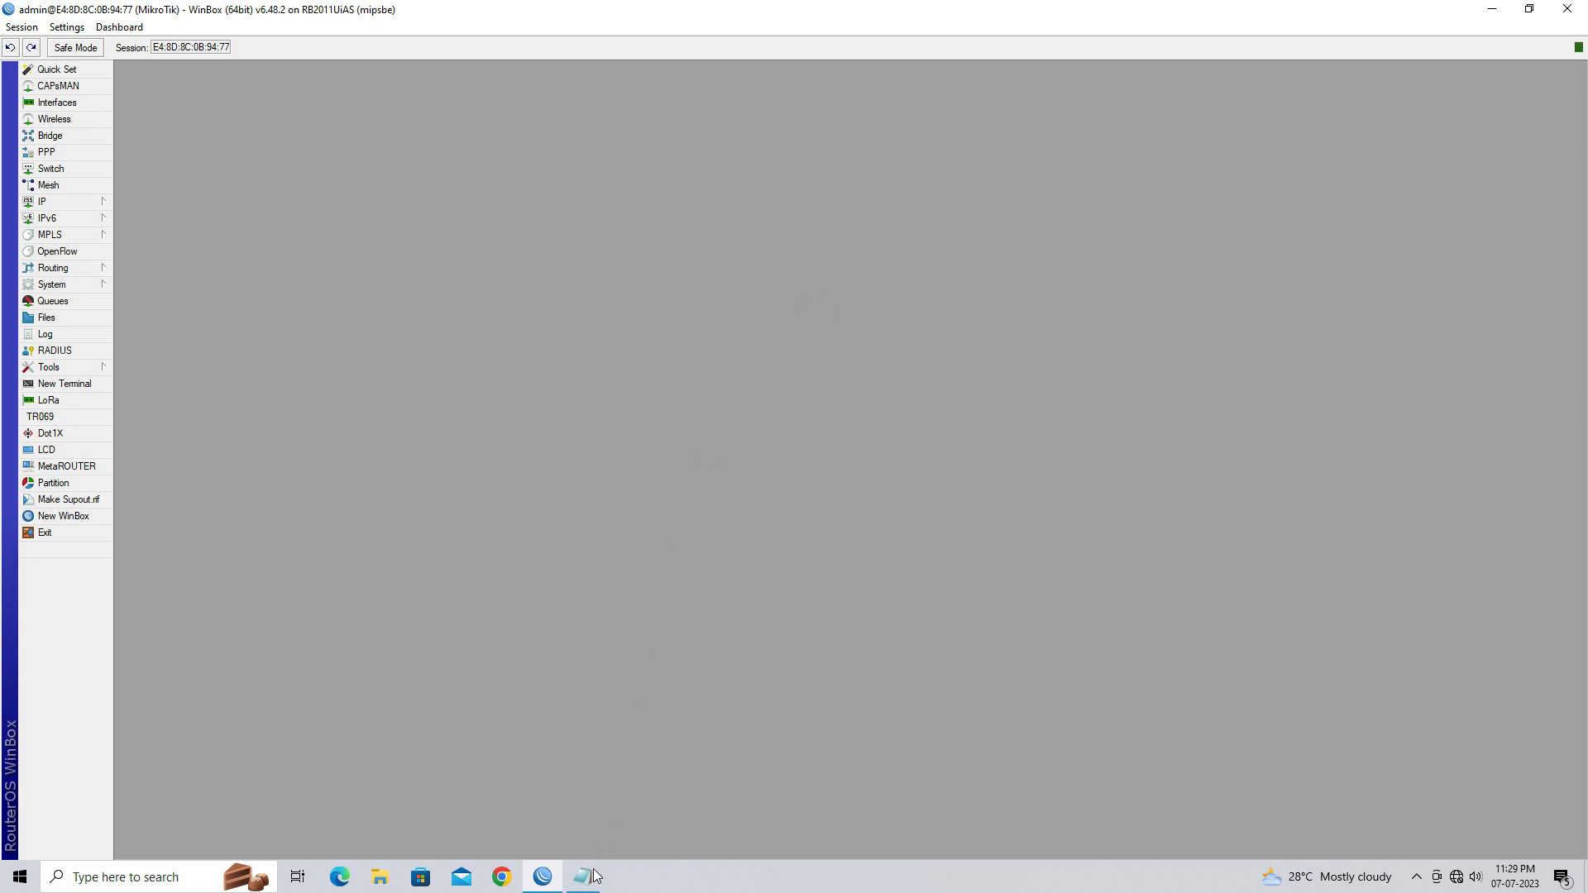
click(582, 877)
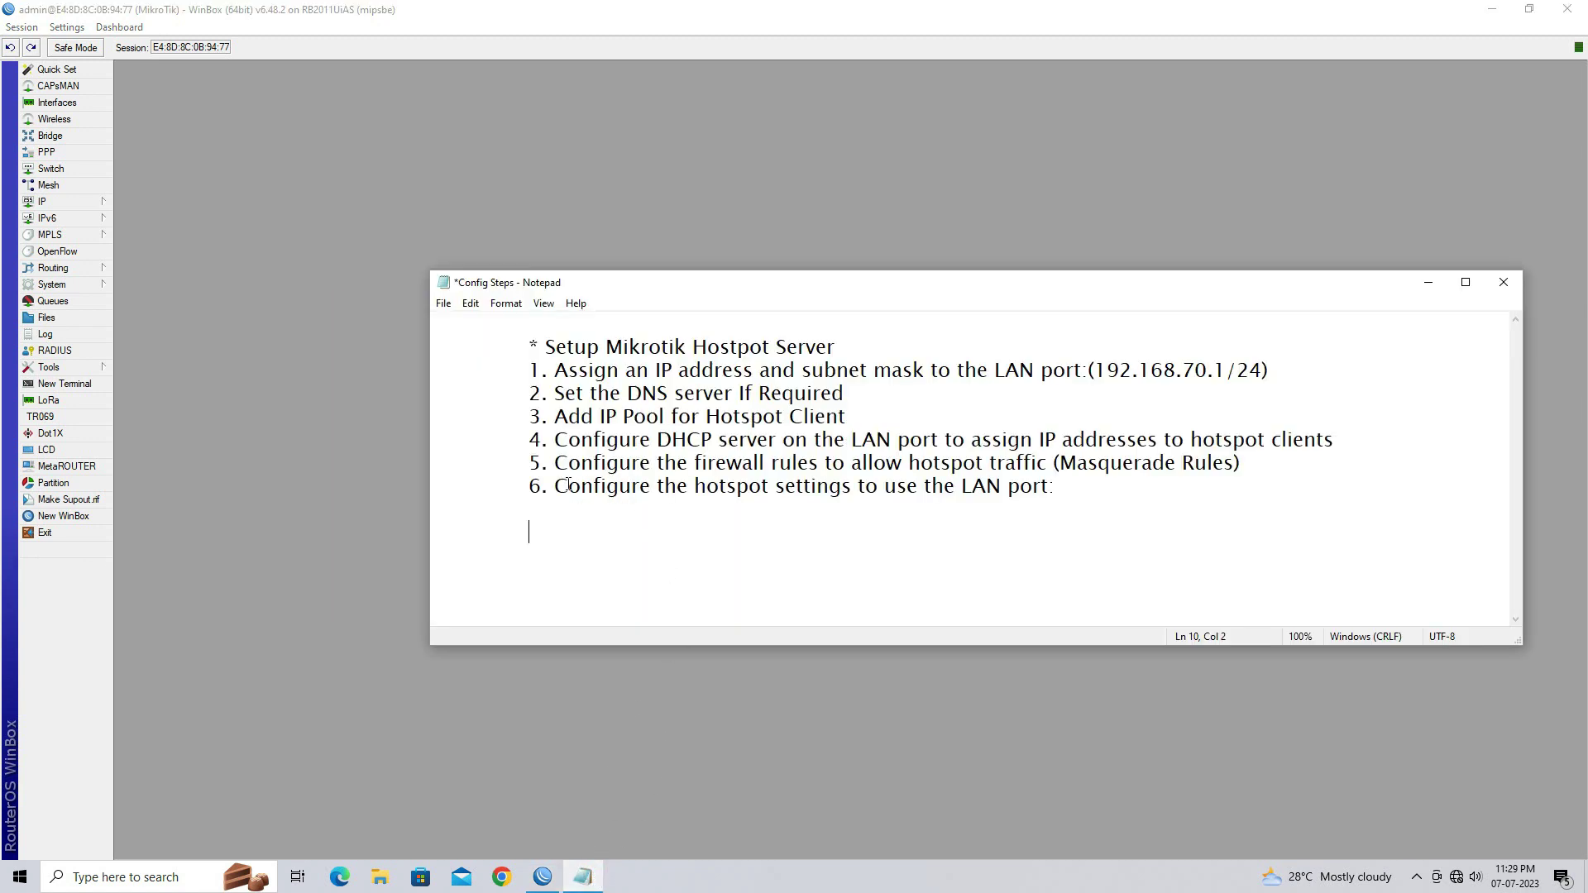
drag(555, 486, 1050, 485)
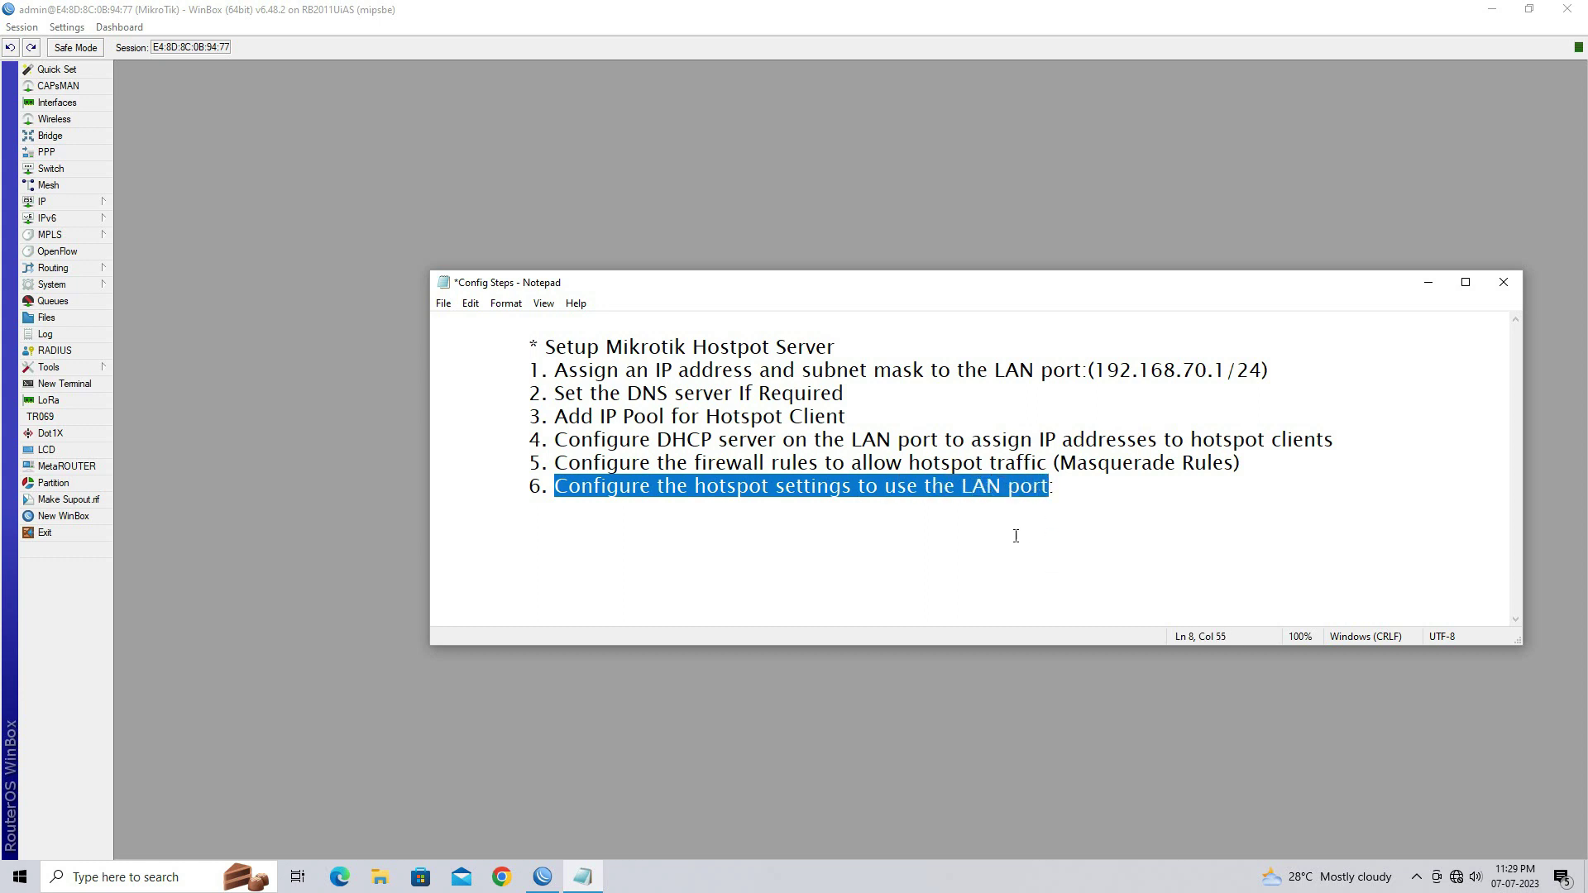
click(950, 696)
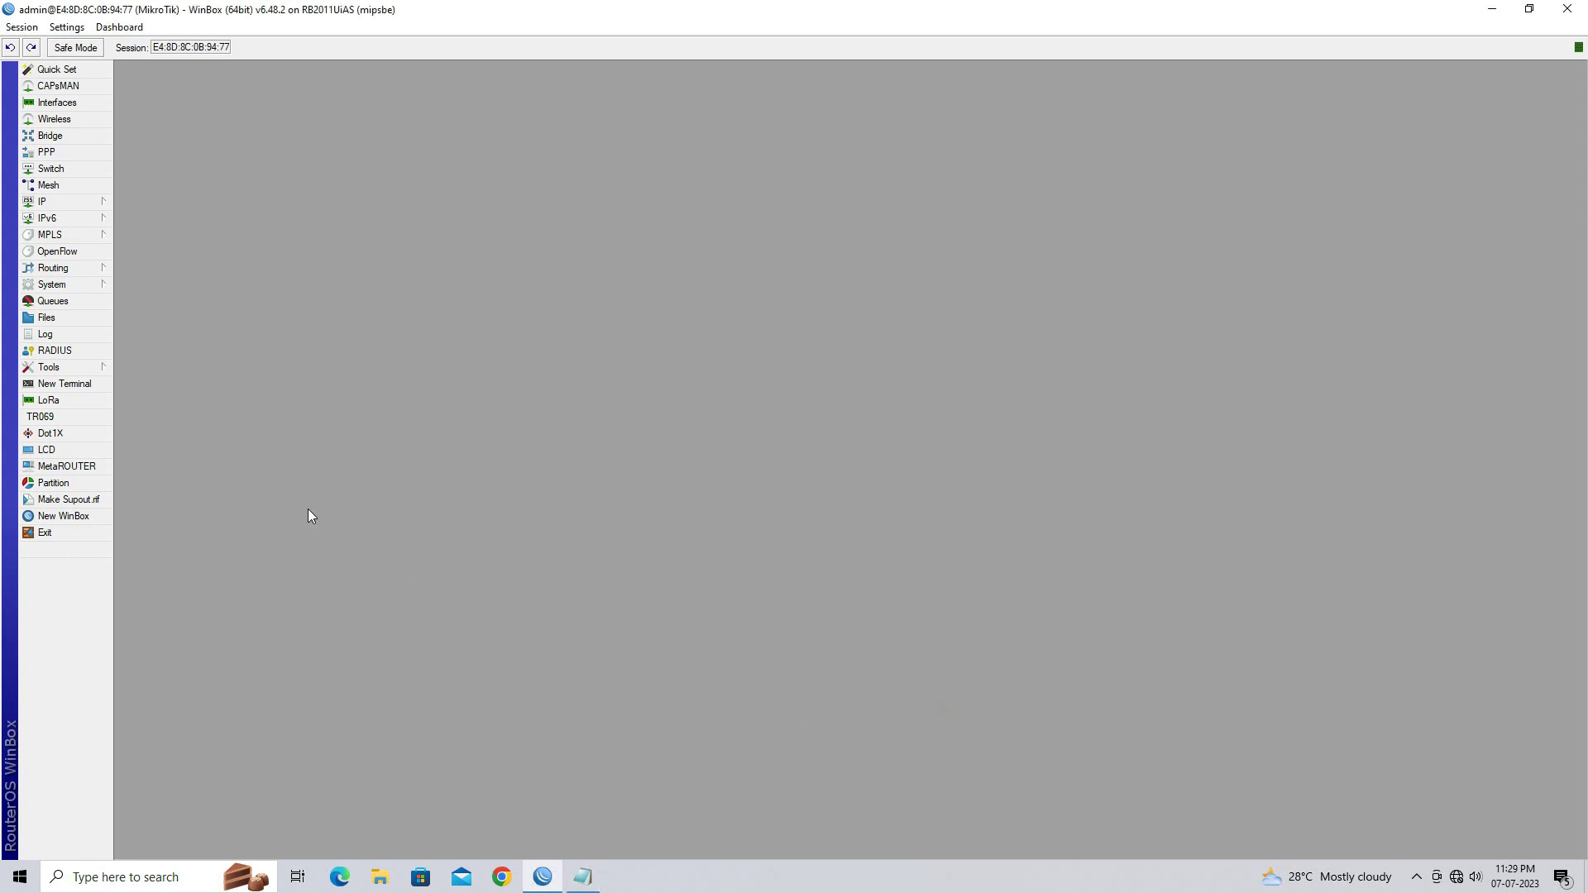
Run Hotspot Setup on 2 LAN PORT at 192.168.70.1/24 with Masquerade Network unchecked
click(69, 204)
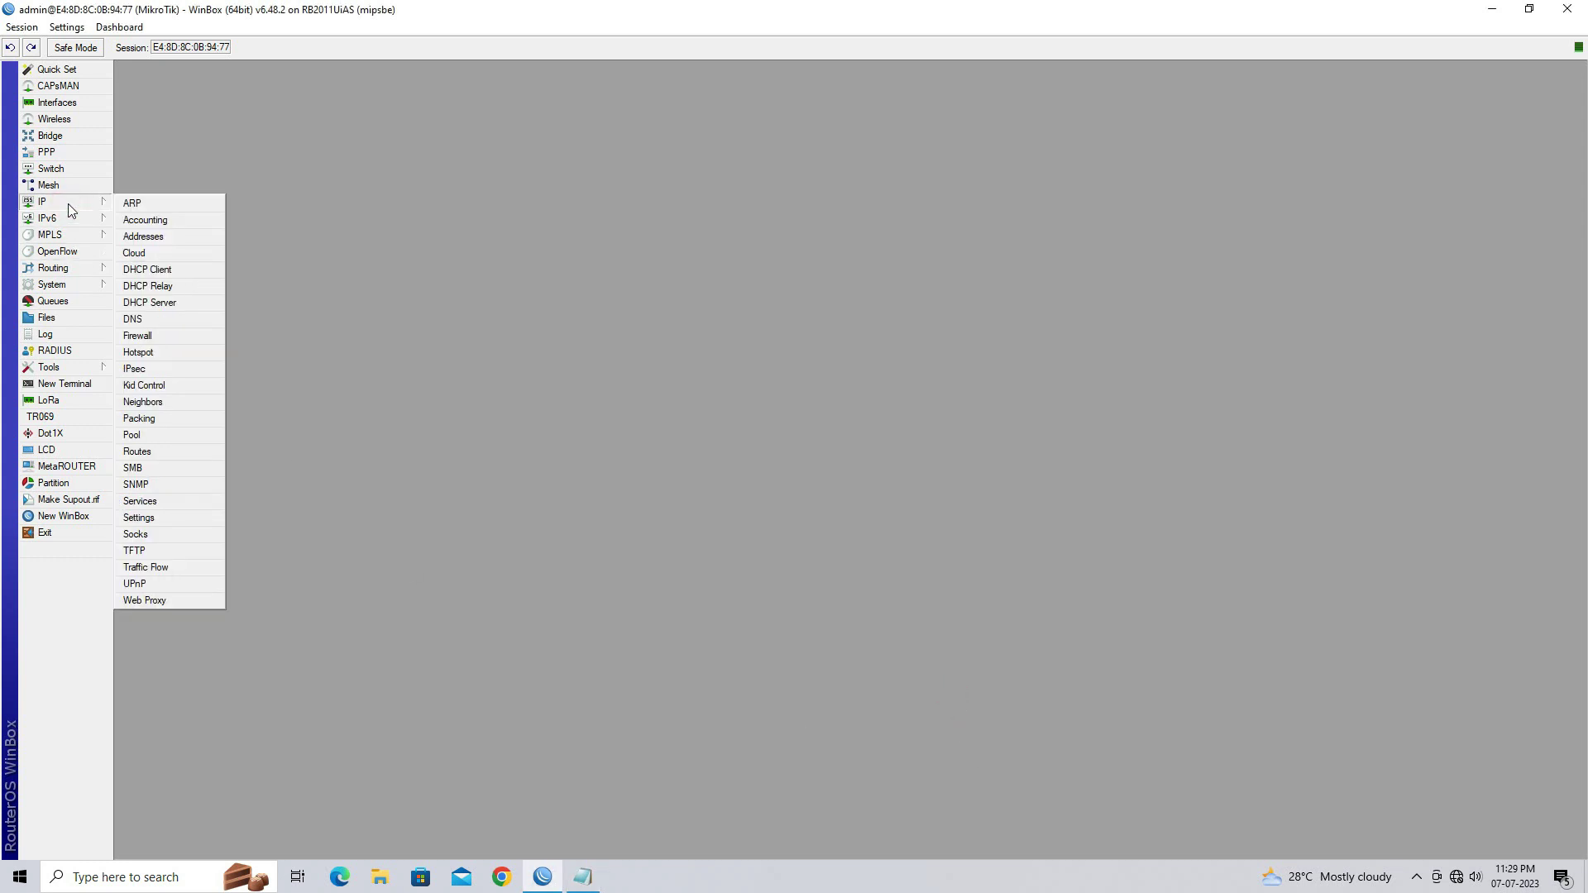
click(176, 354)
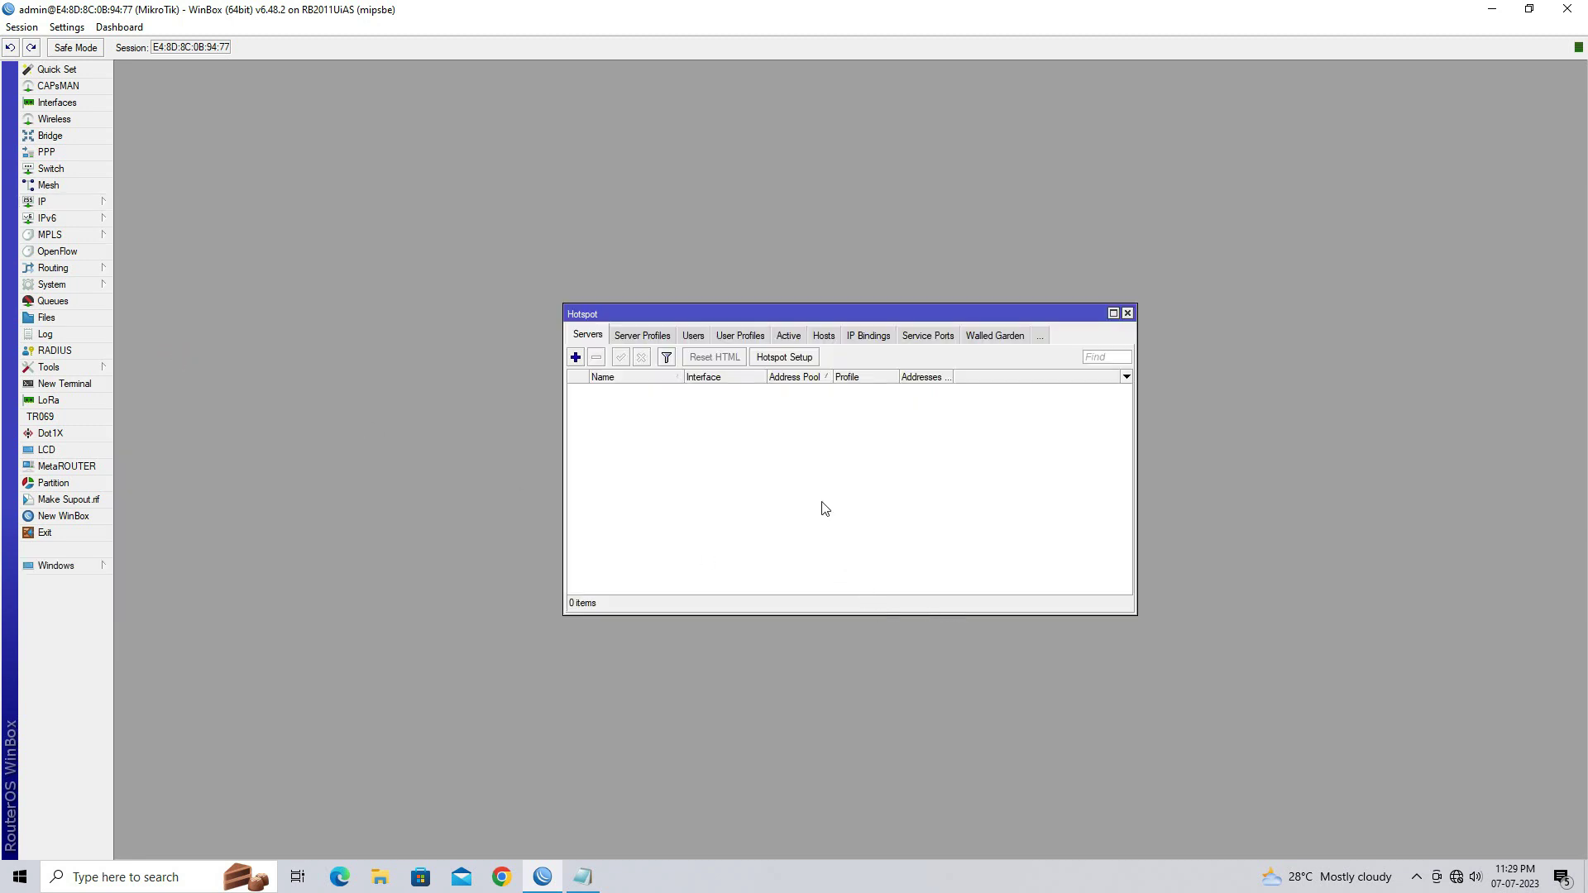
click(784, 358)
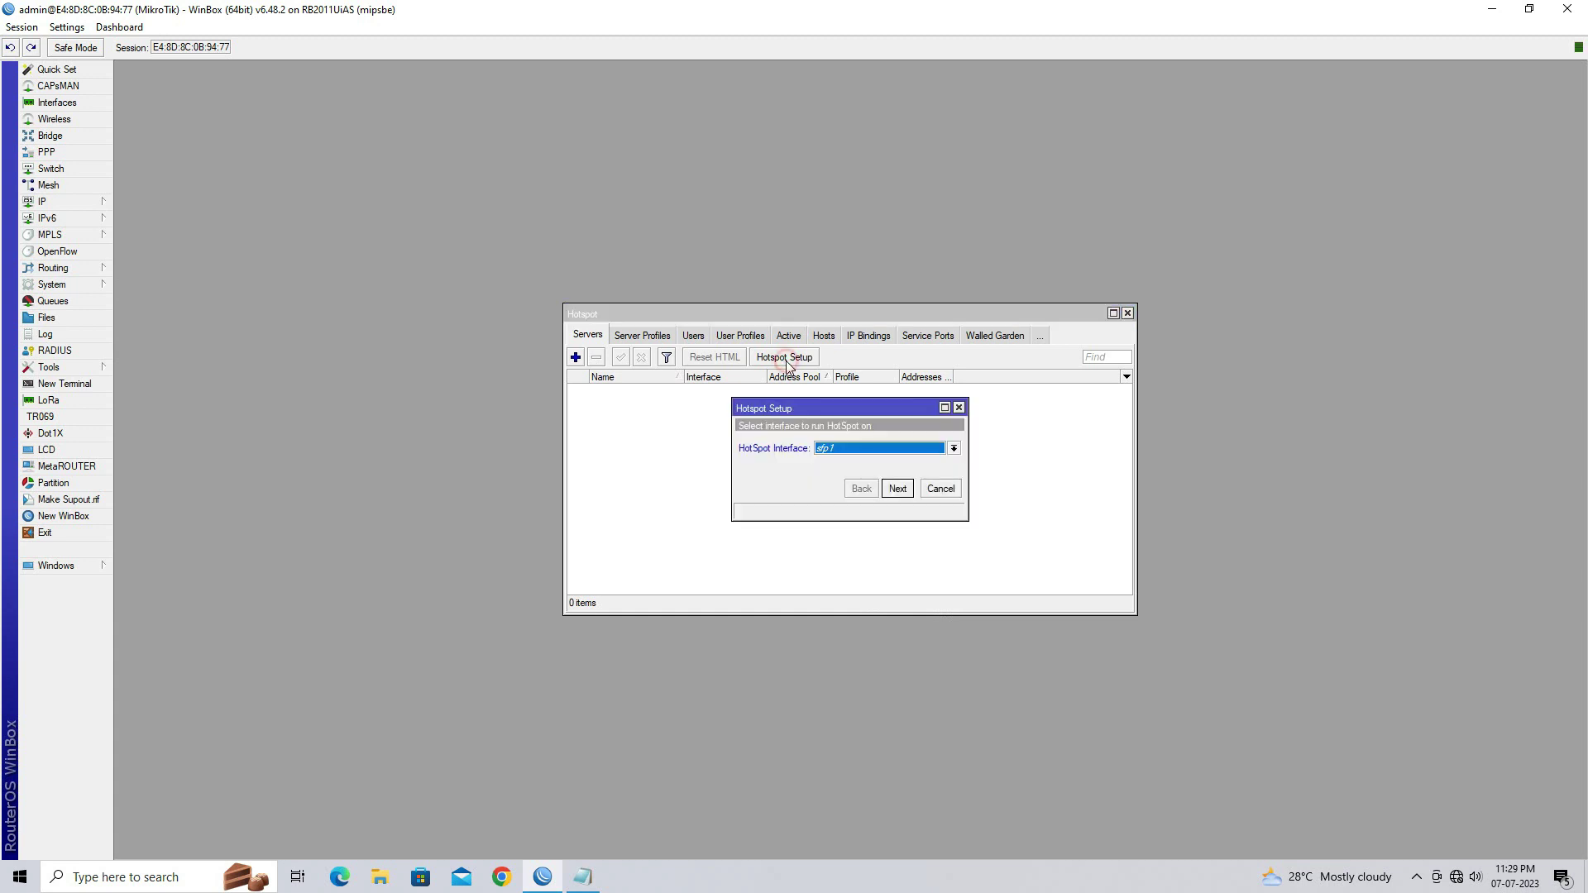
click(859, 459)
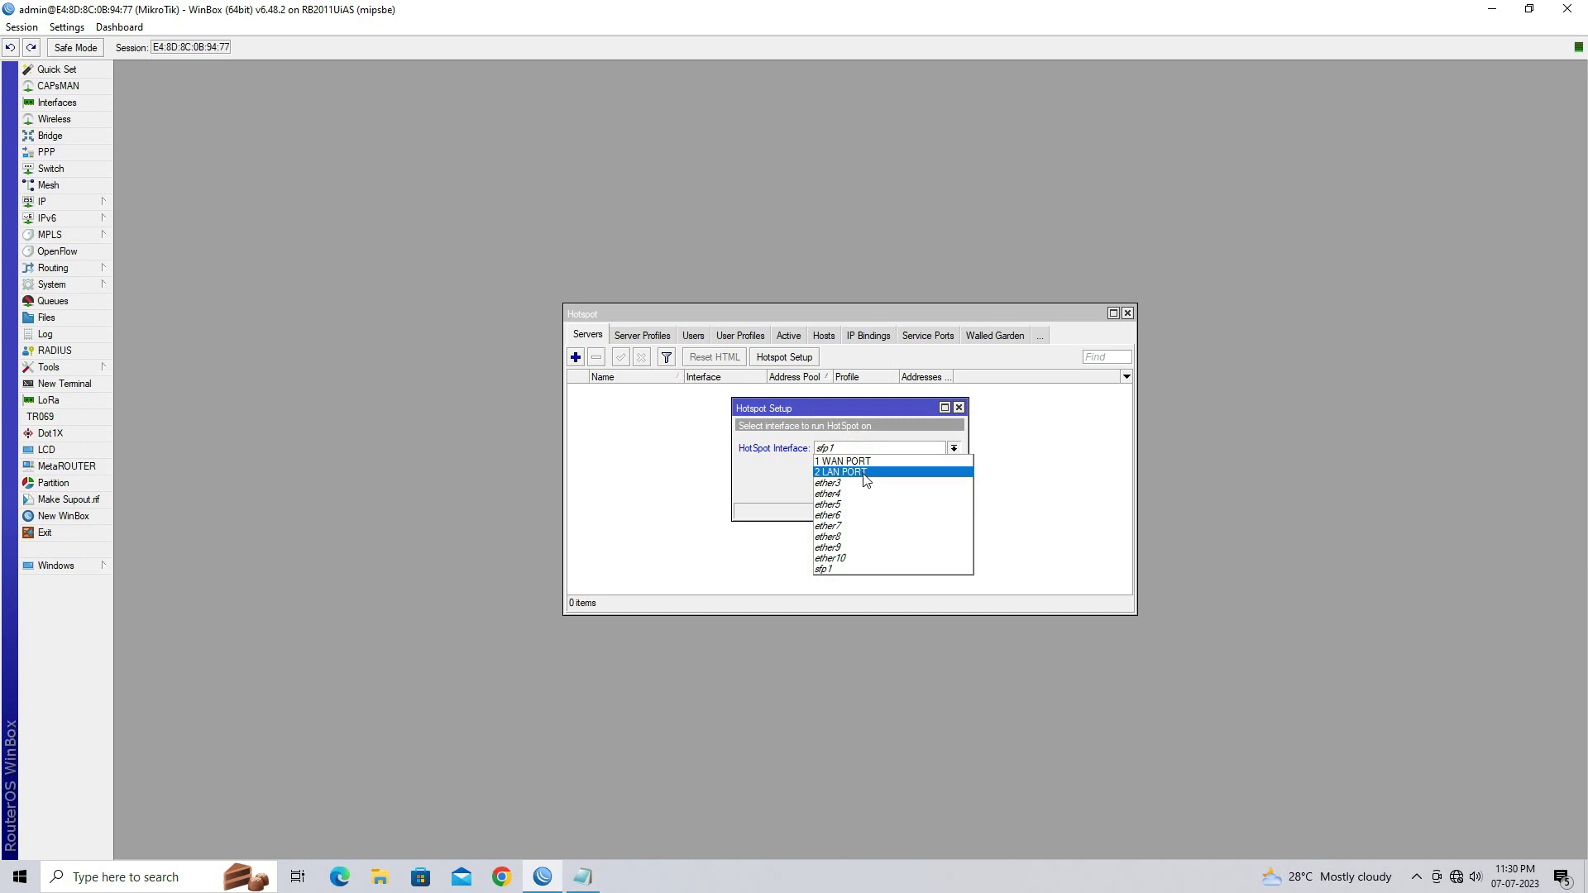
click(866, 476)
click(897, 489)
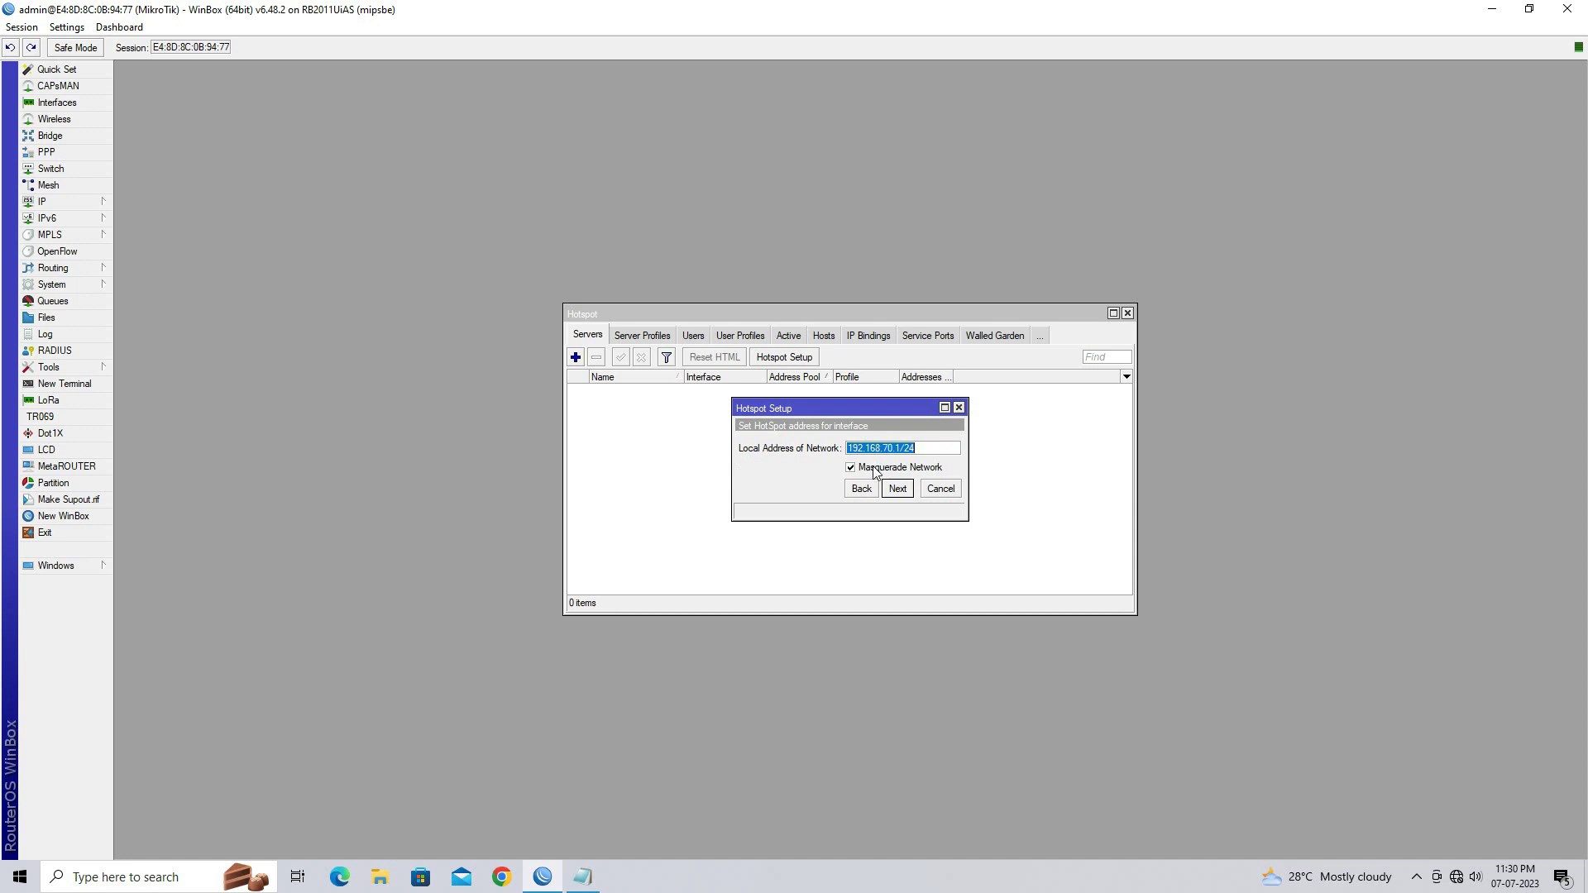
click(874, 469)
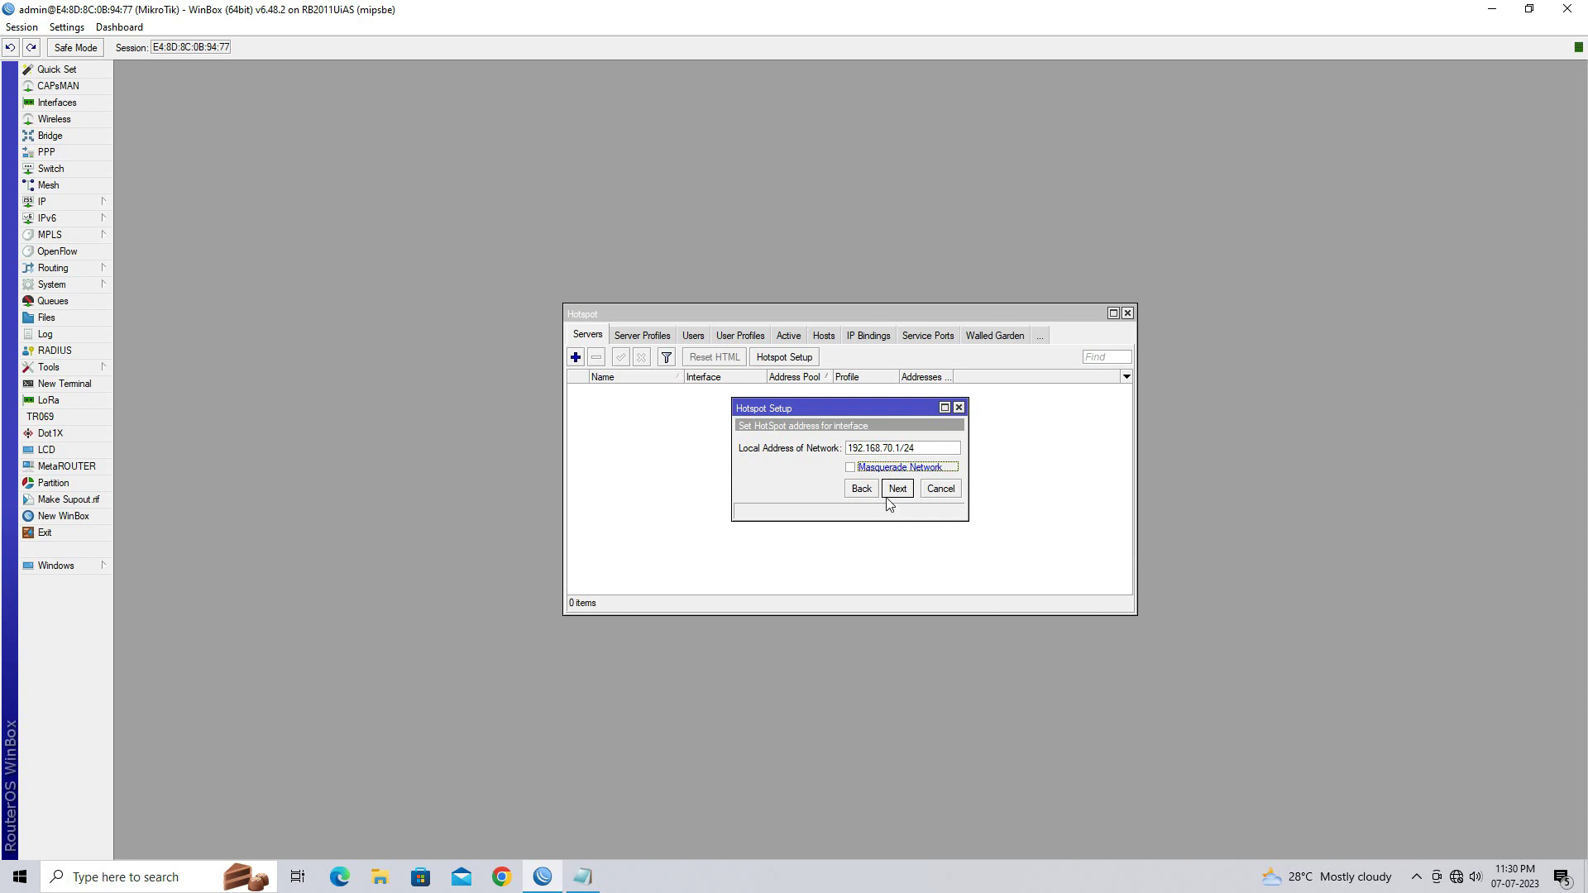
click(893, 491)
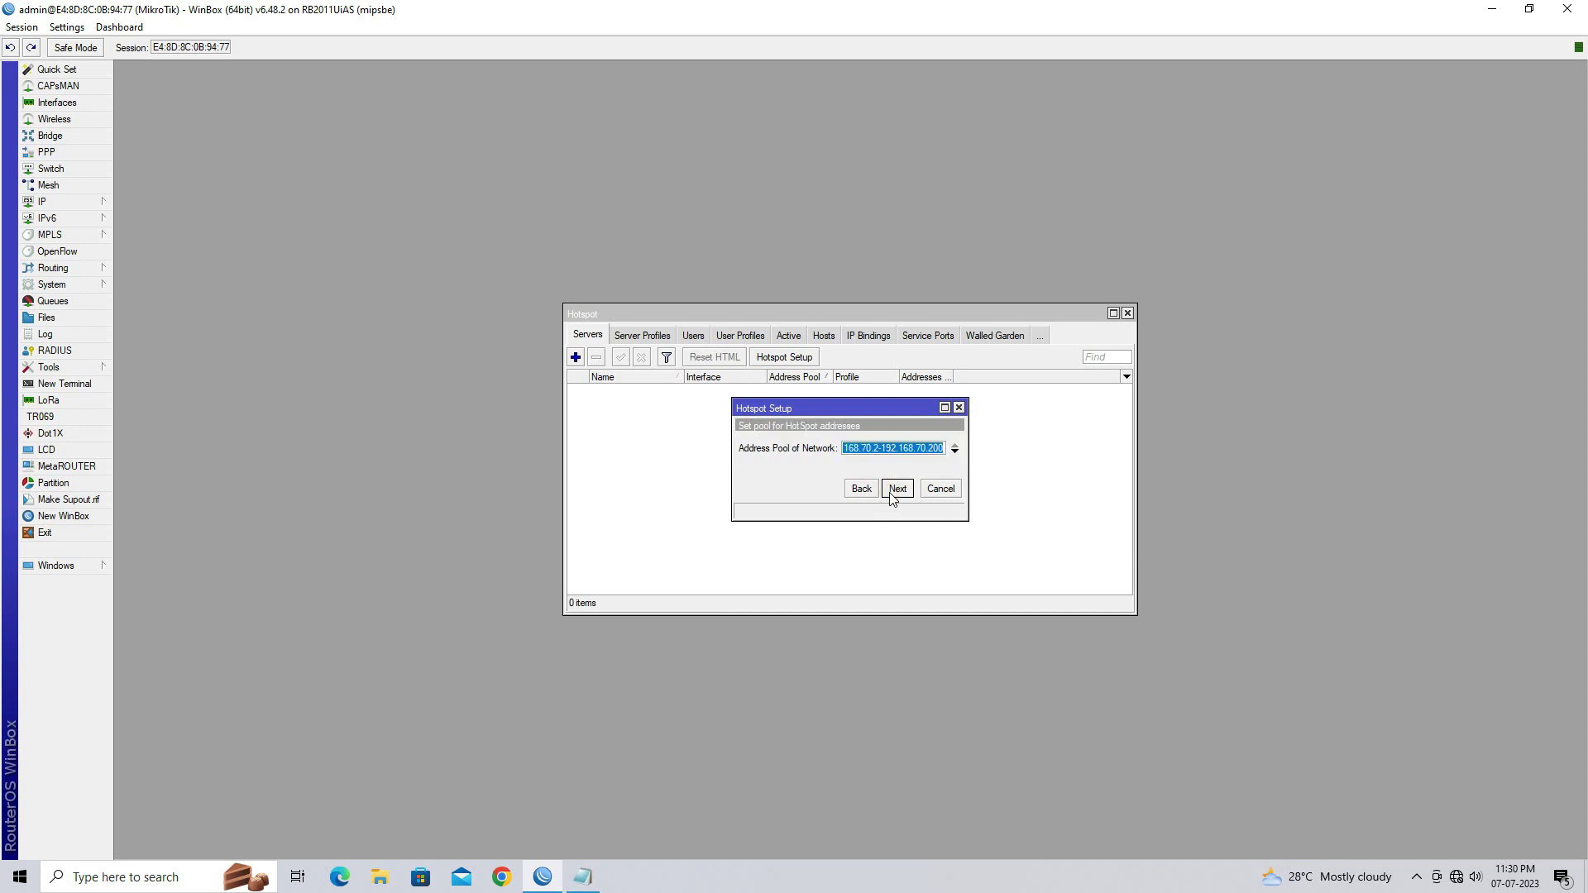
Accept pool 192.168.70.2-192.168.70.200, no certificate, no SMTP, and DNS servers 8.8.8.8 and 4.2.2.2
click(931, 448)
click(898, 493)
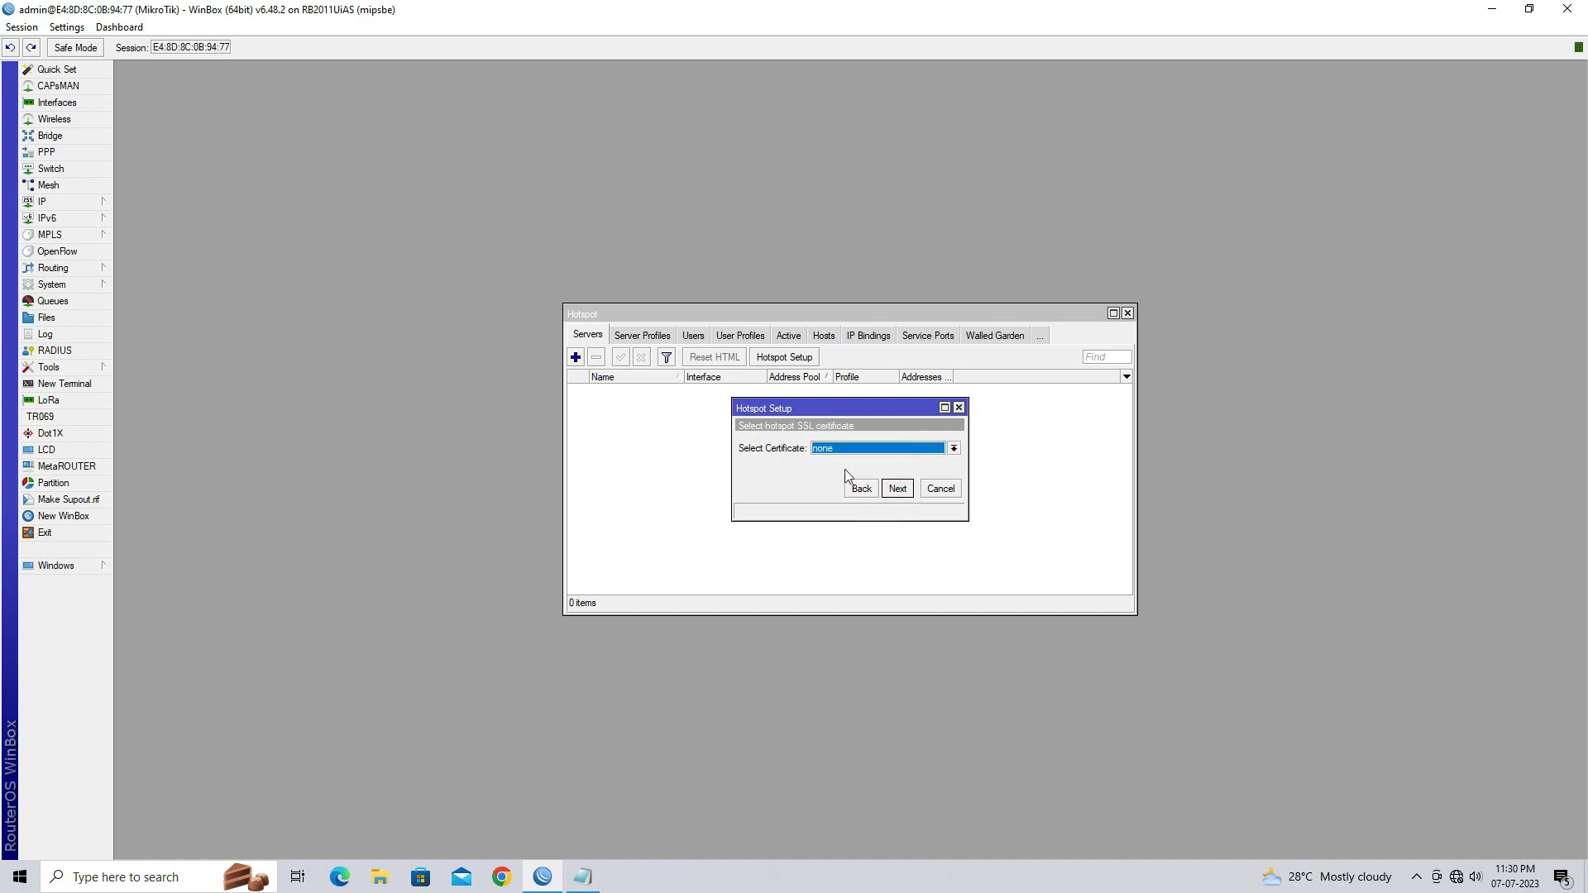
click(901, 492)
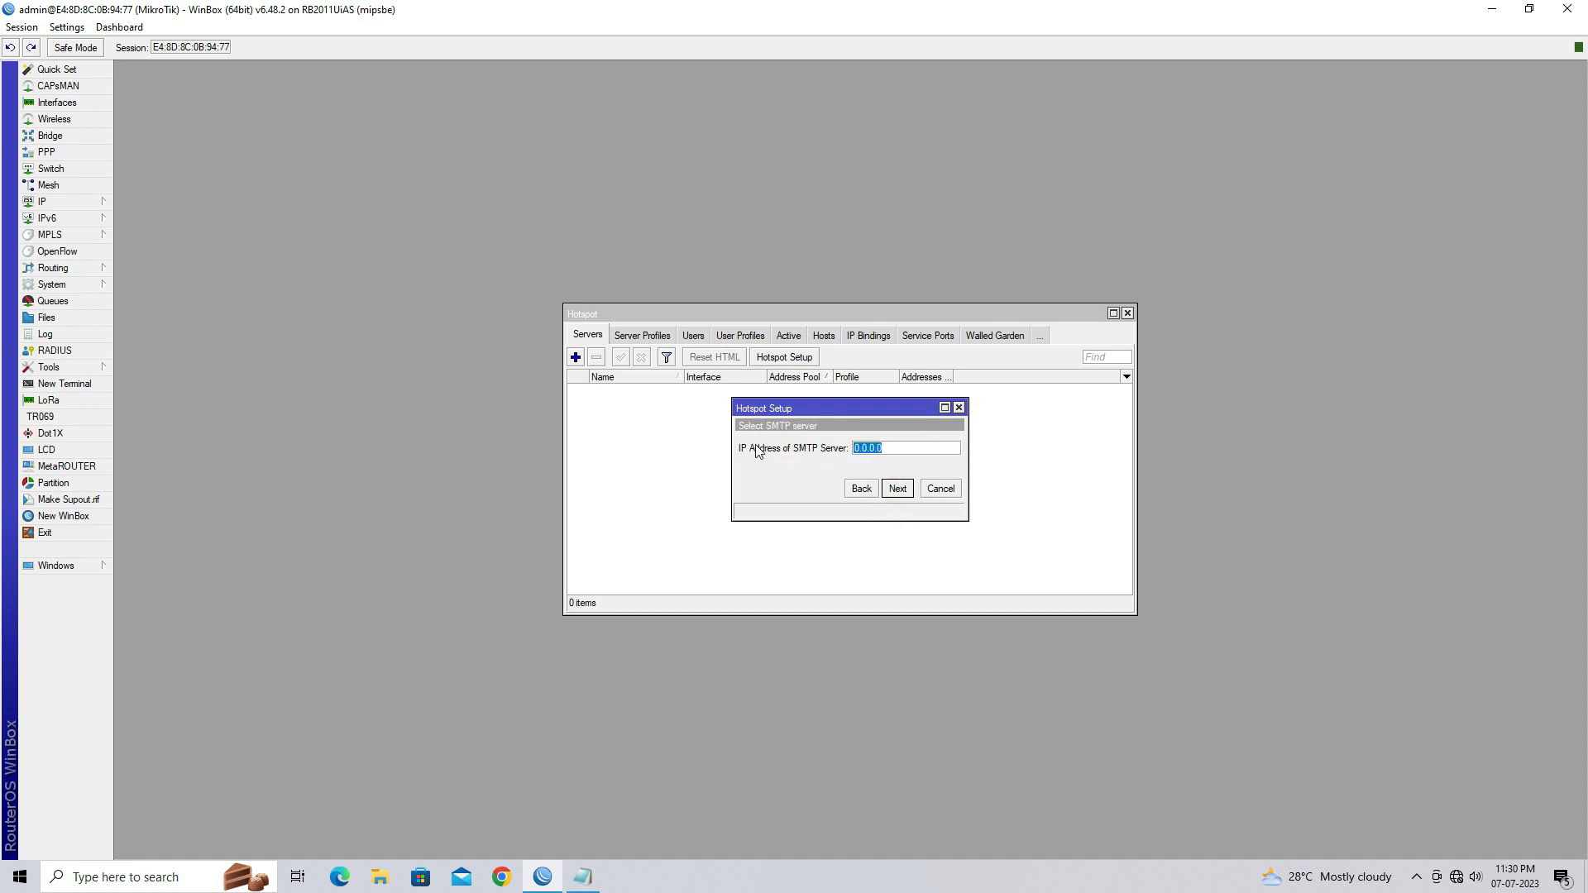
click(896, 492)
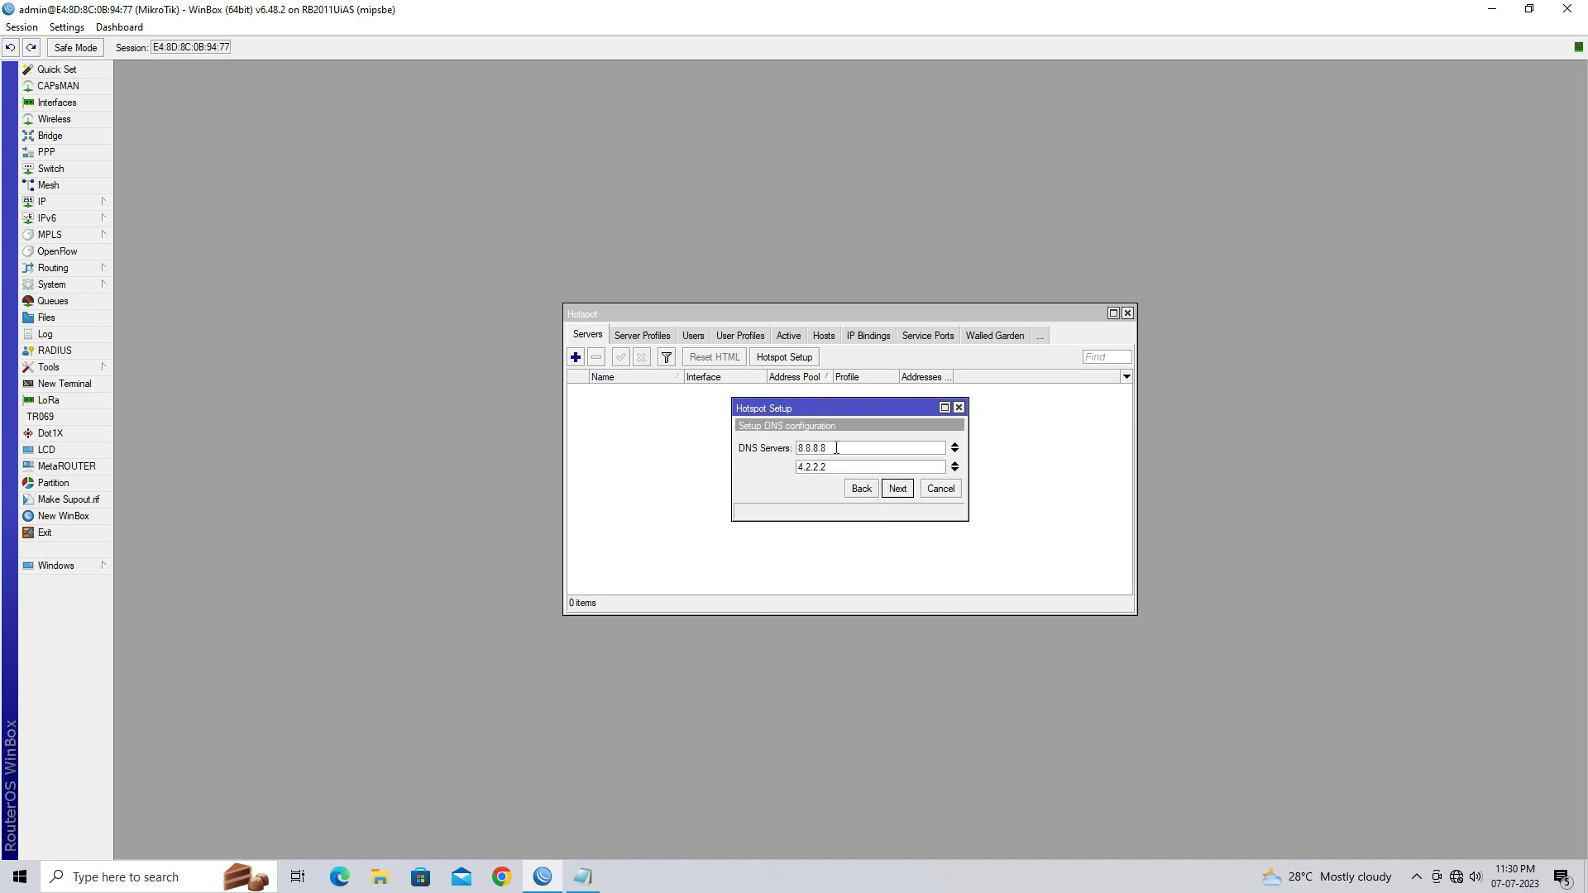
click(896, 489)
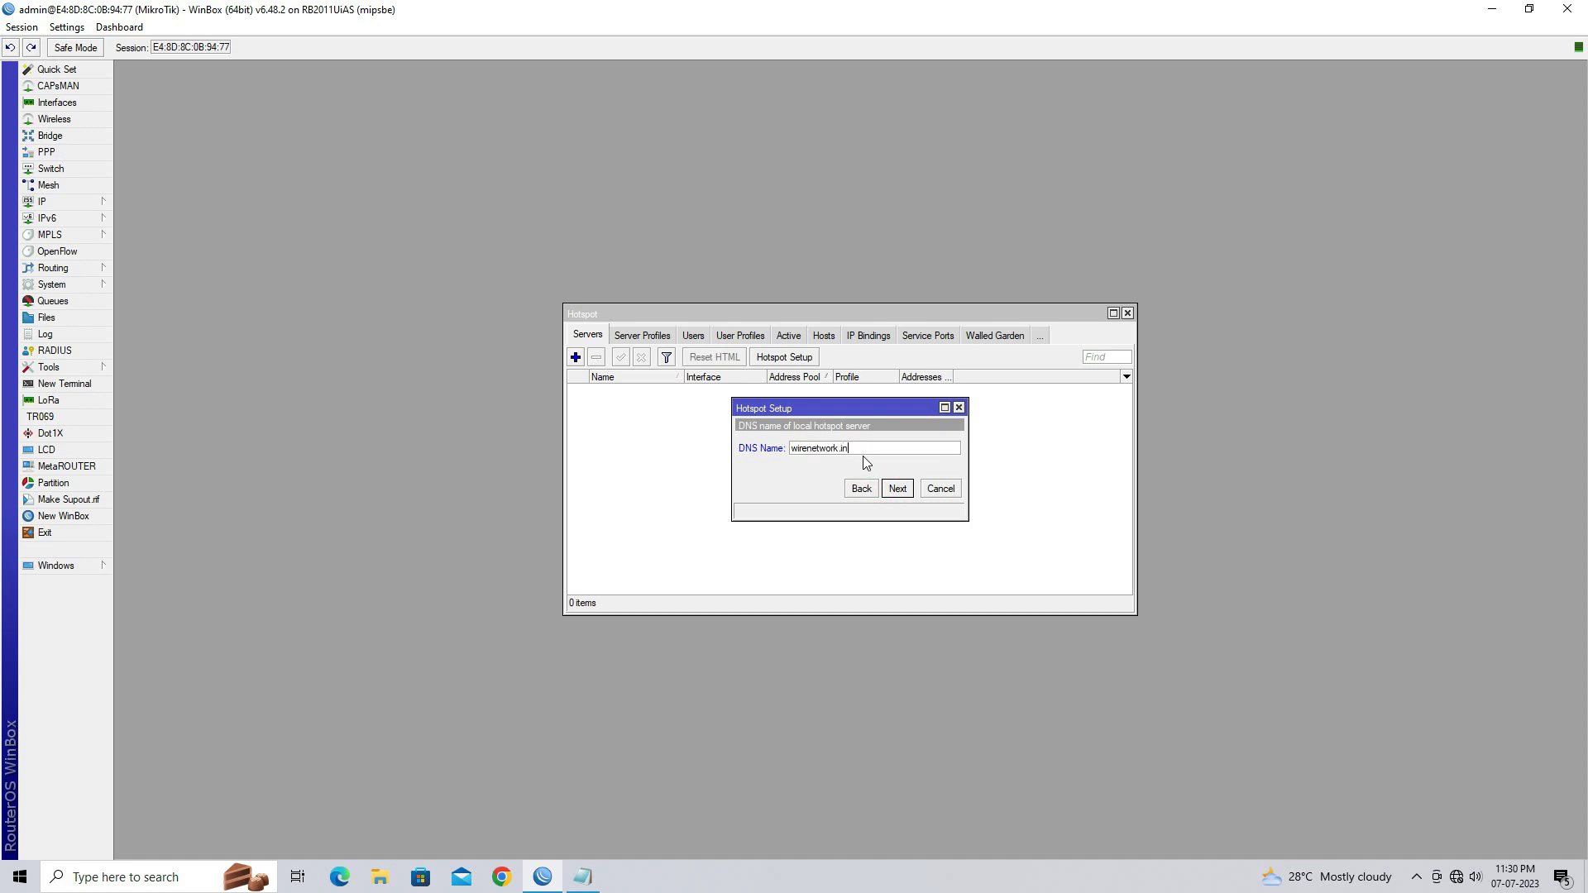
Set DNS name wirenetwork.in, create the local hotspot user with its password, and finish the wizard
click(896, 491)
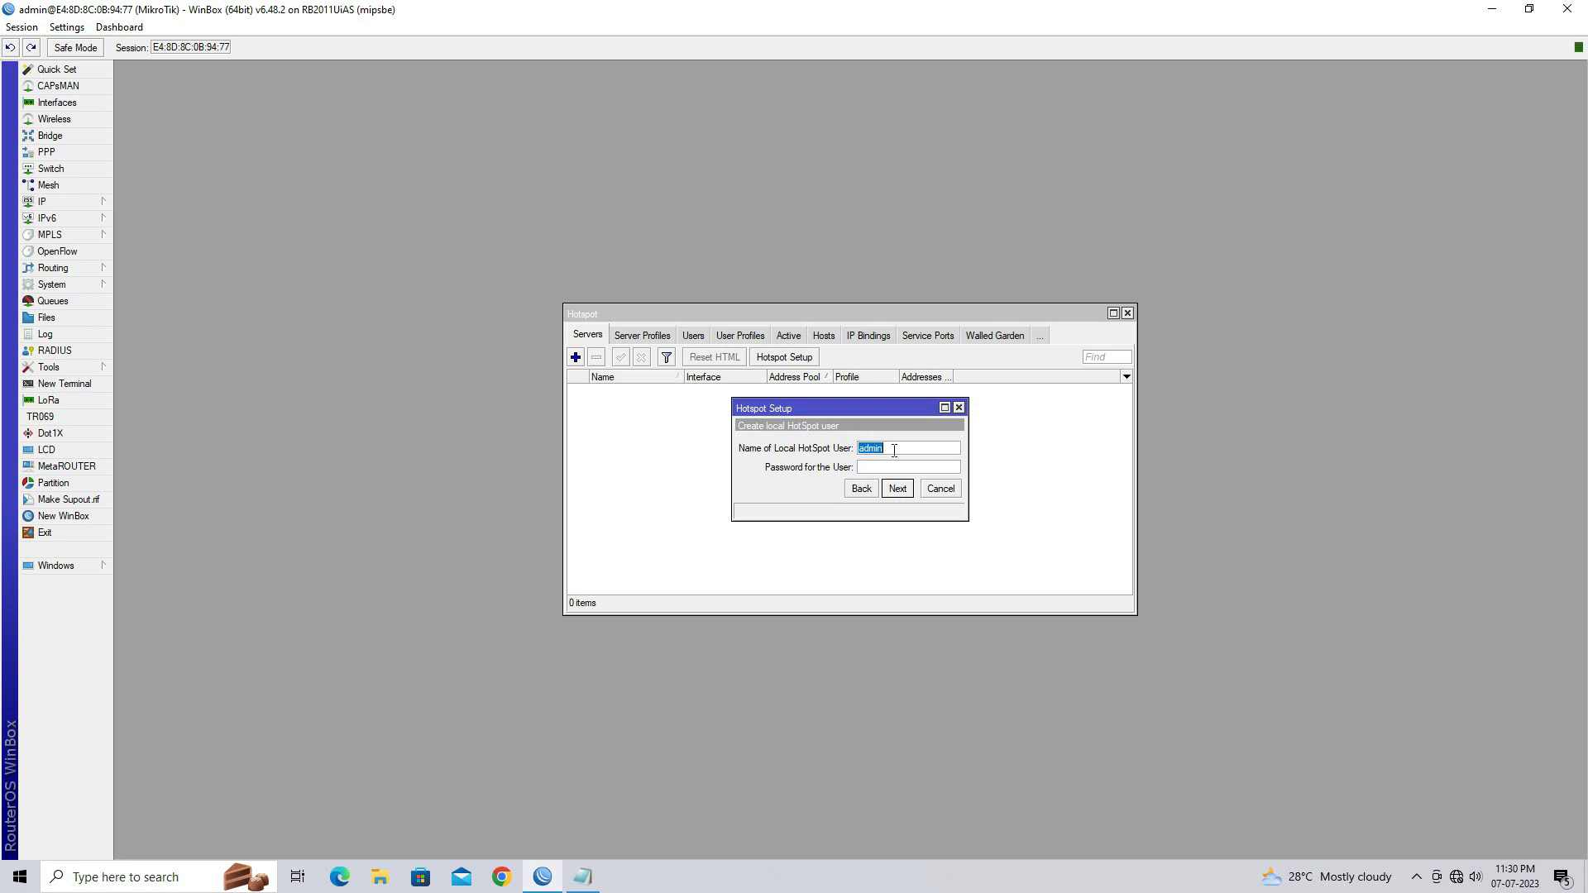
text(wire)
key(Tab)
text(1234)
click(897, 488)
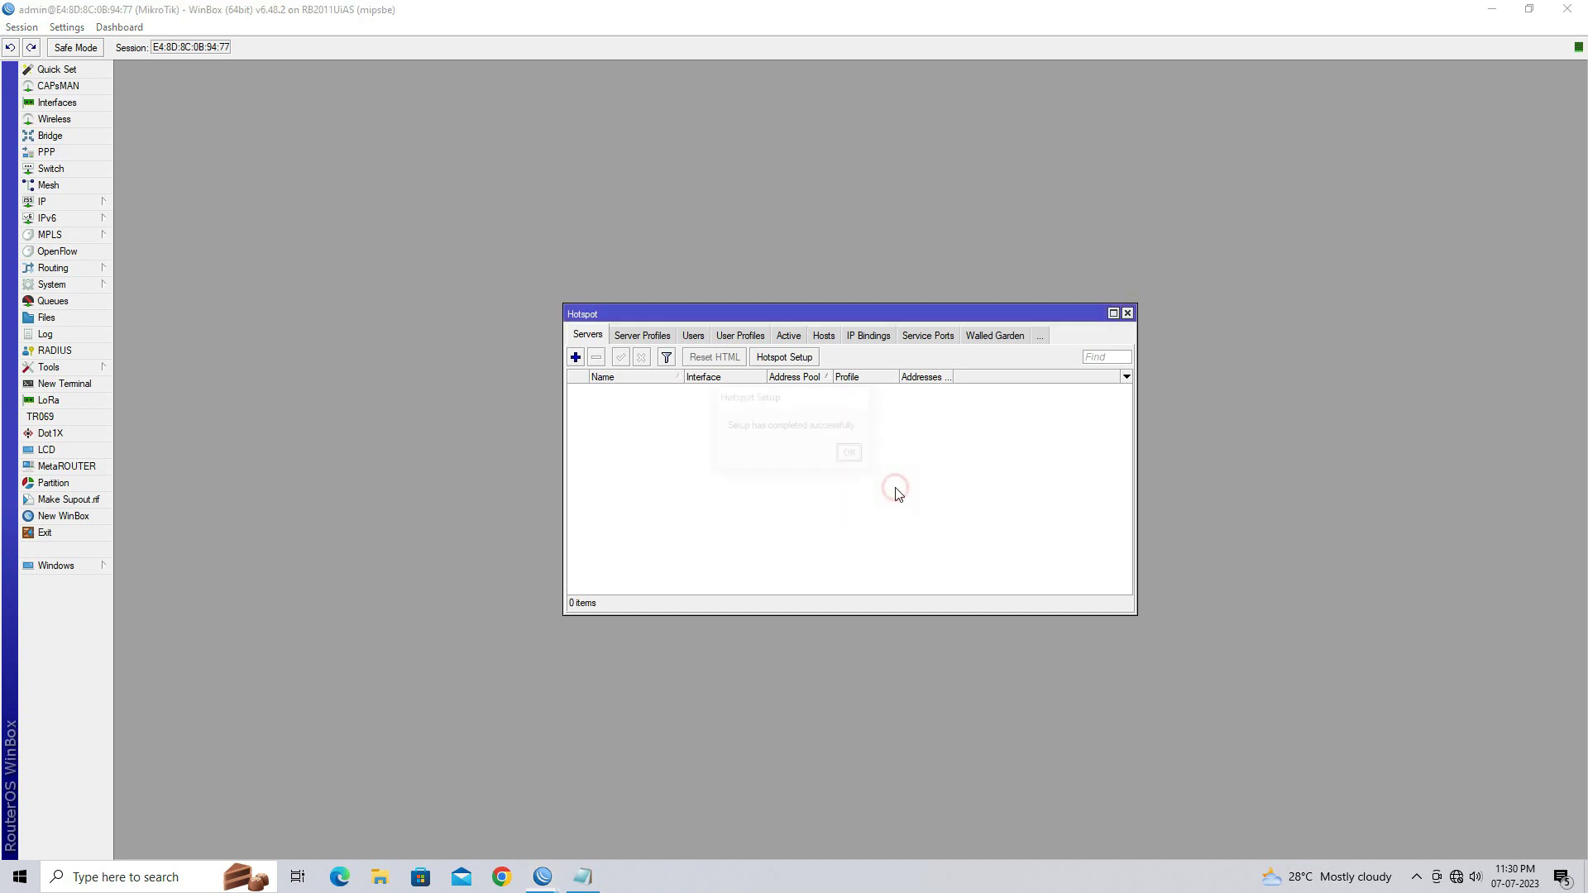
click(851, 455)
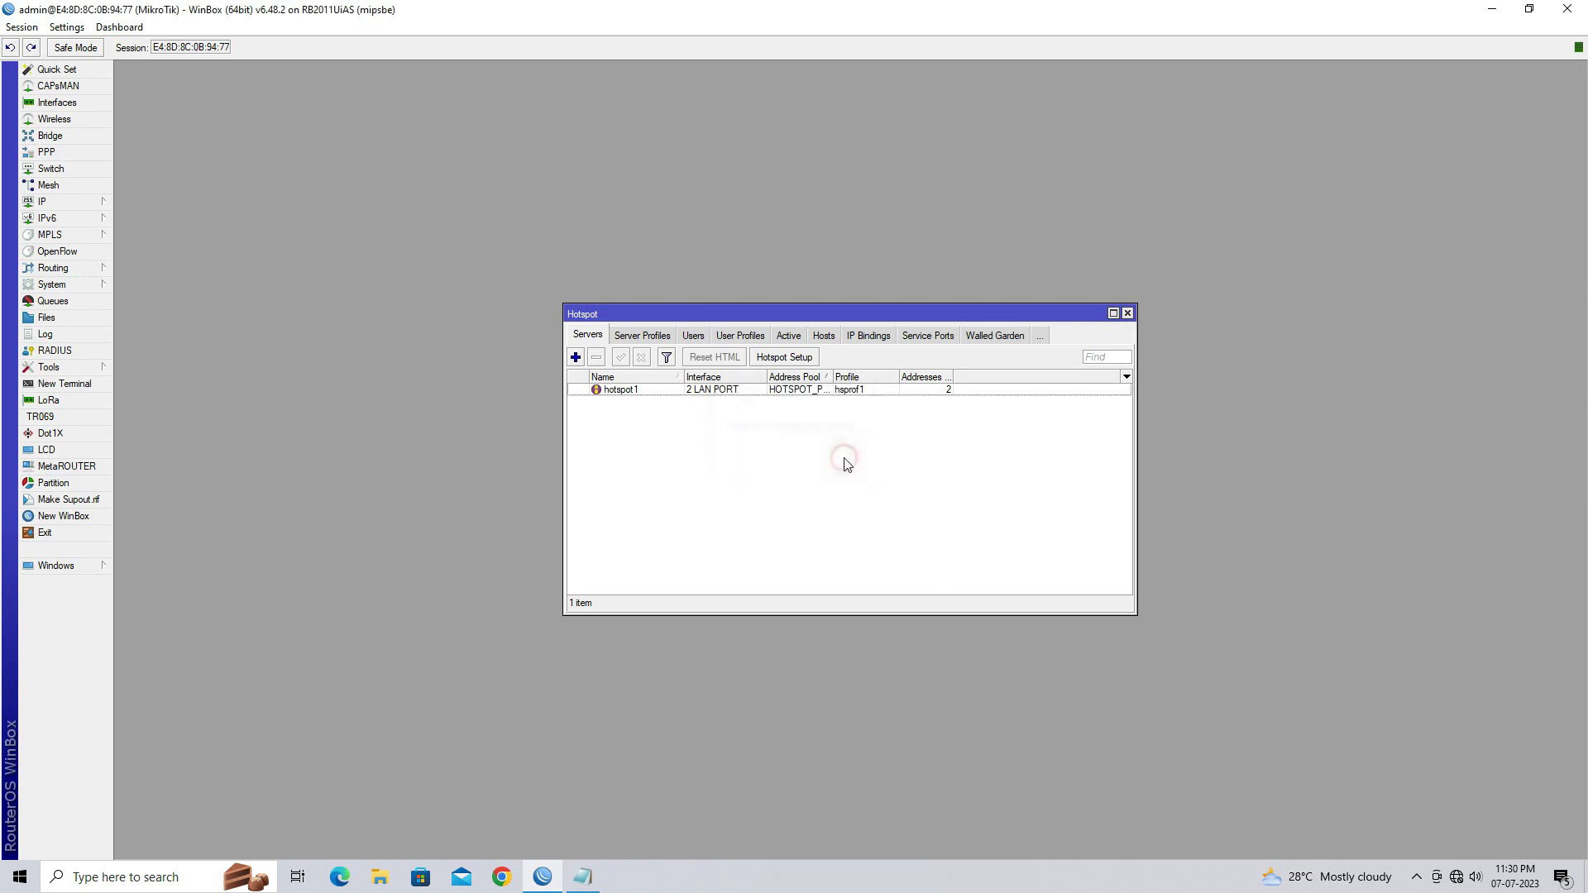
Close the hotspot server list, minimize WinBox and the notes, and refresh the desktop
click(1126, 314)
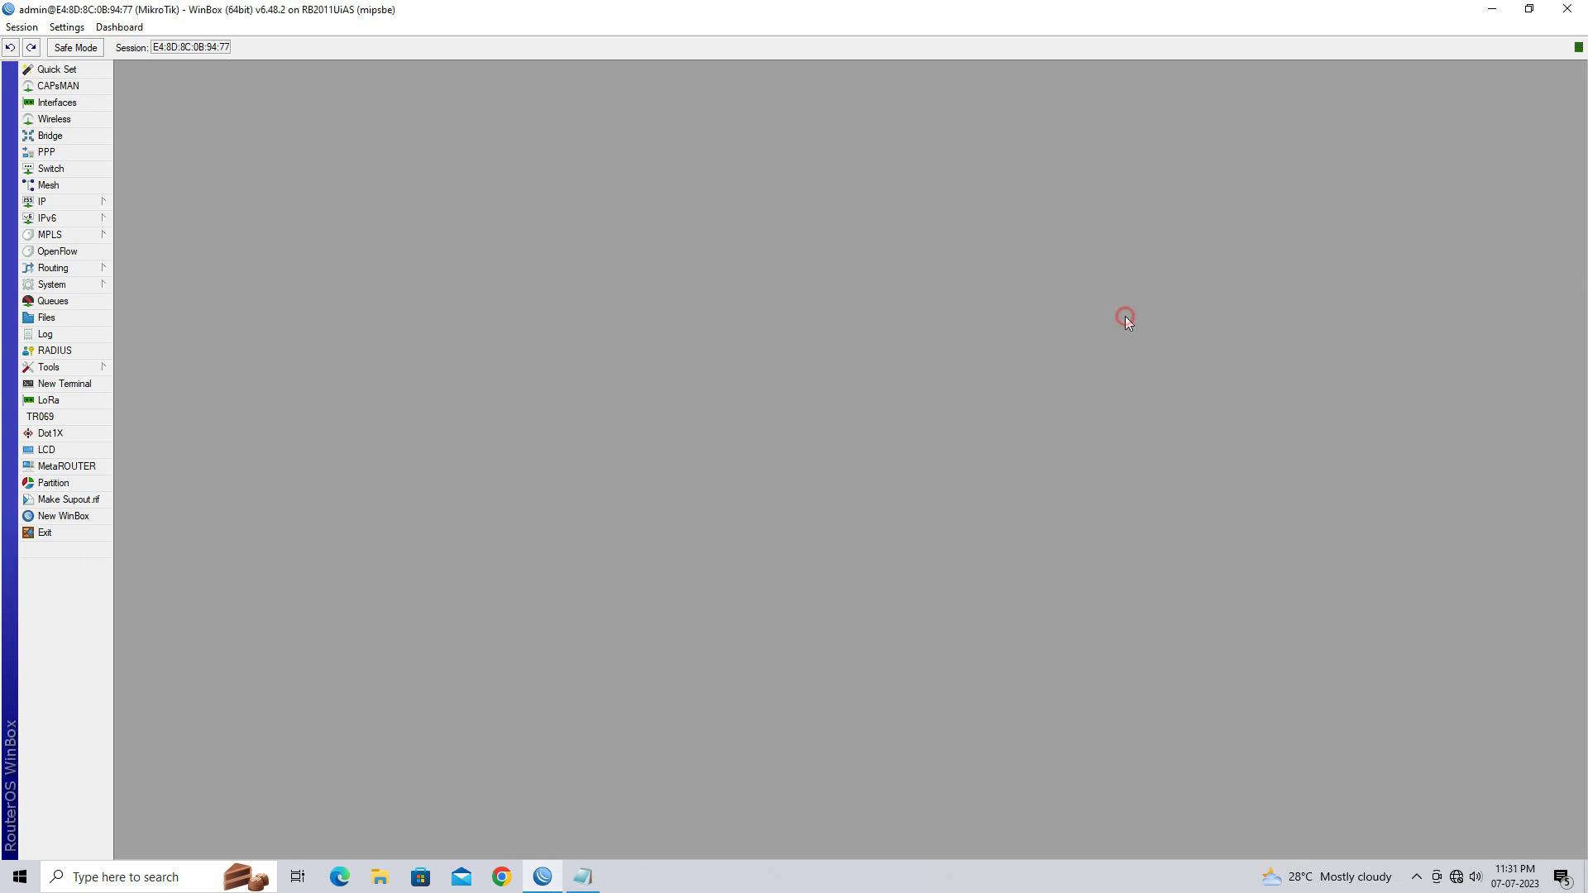
click(1492, 10)
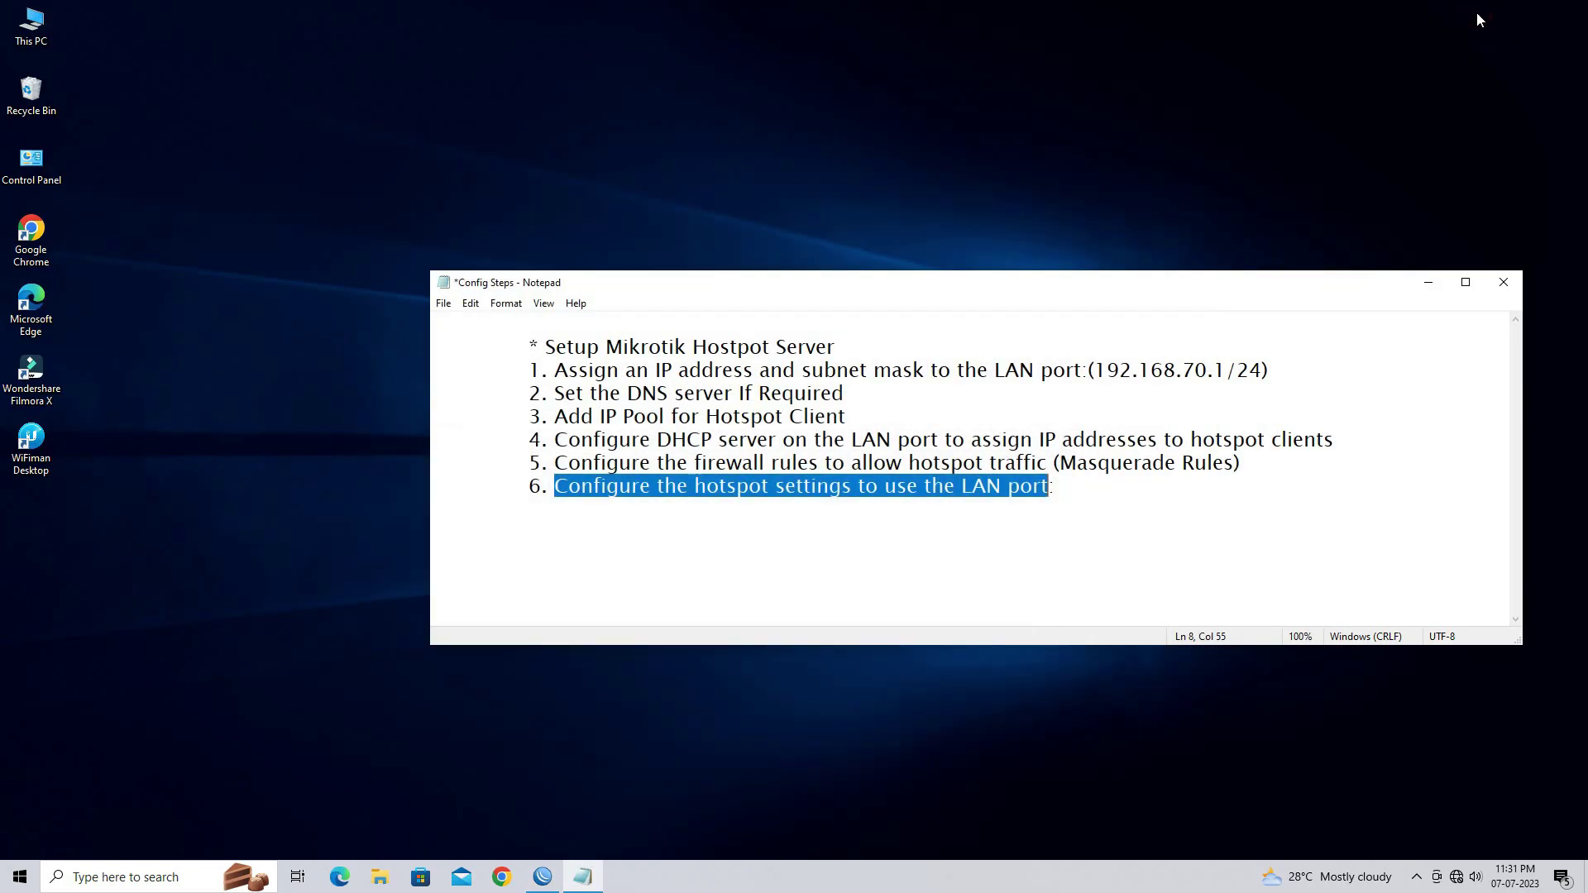
click(1427, 282)
right_click(990, 253)
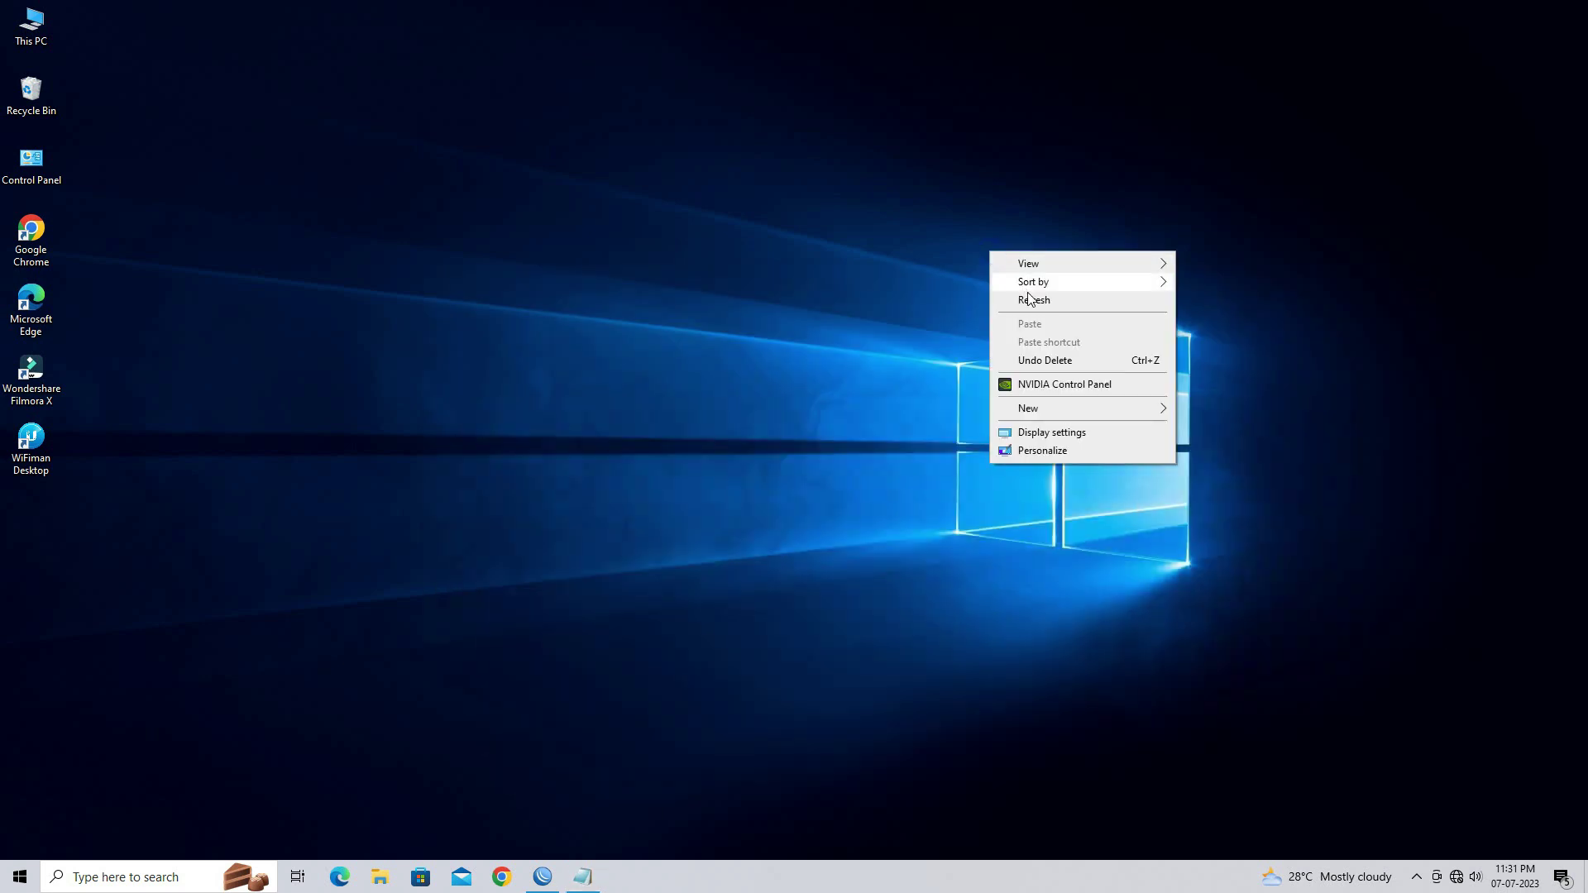
click(1029, 300)
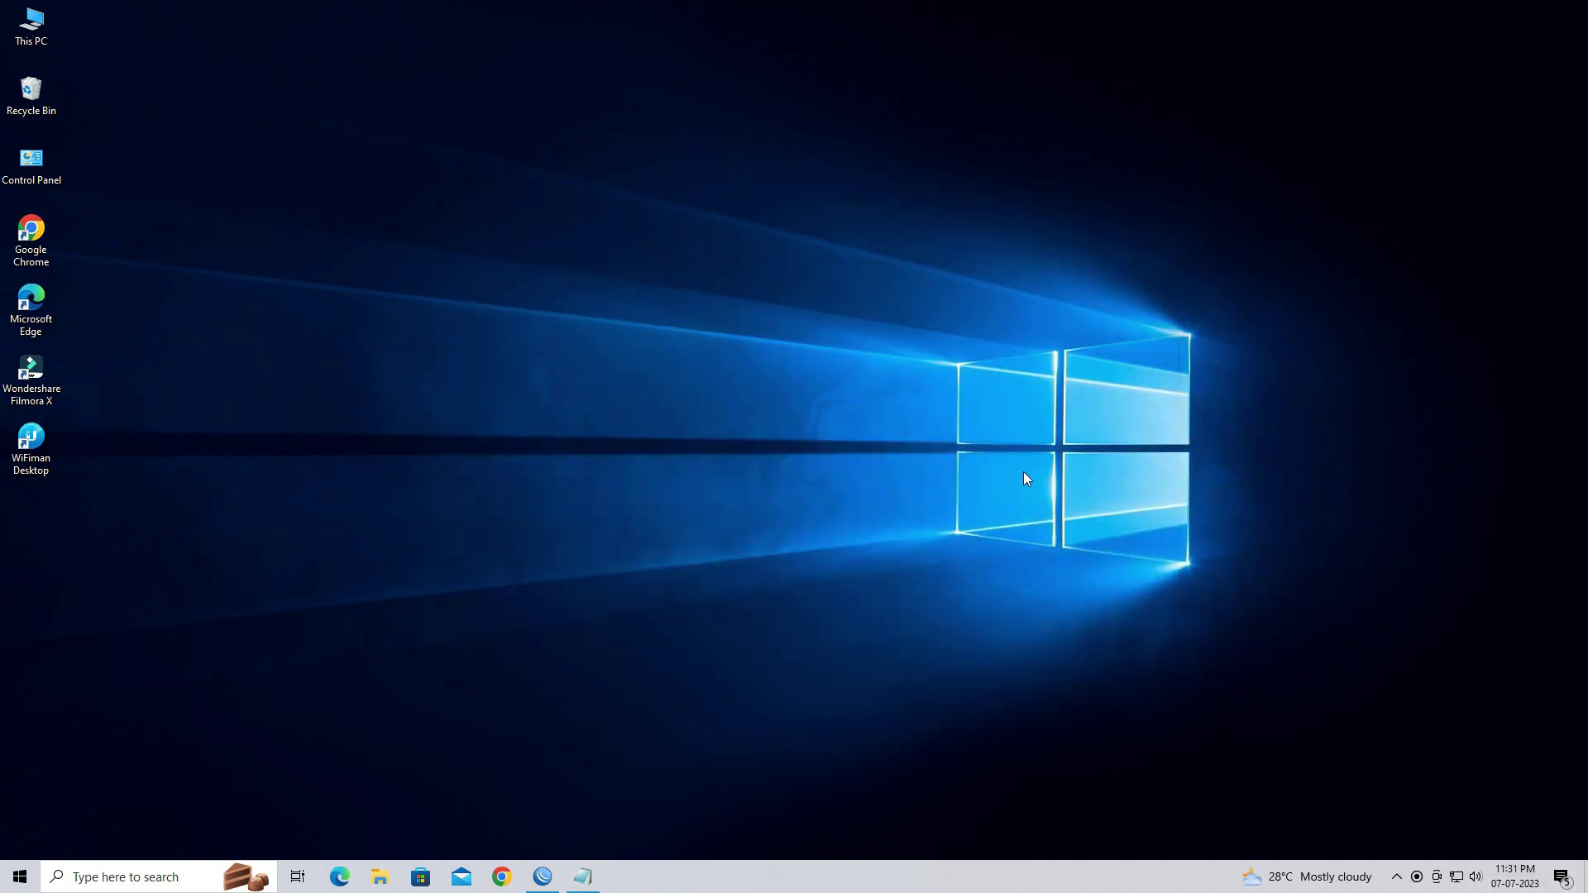
Confirm in Network Connections that Ethernet's IPv4 address is 192.168.70.200, then close the windows
key(super+r)
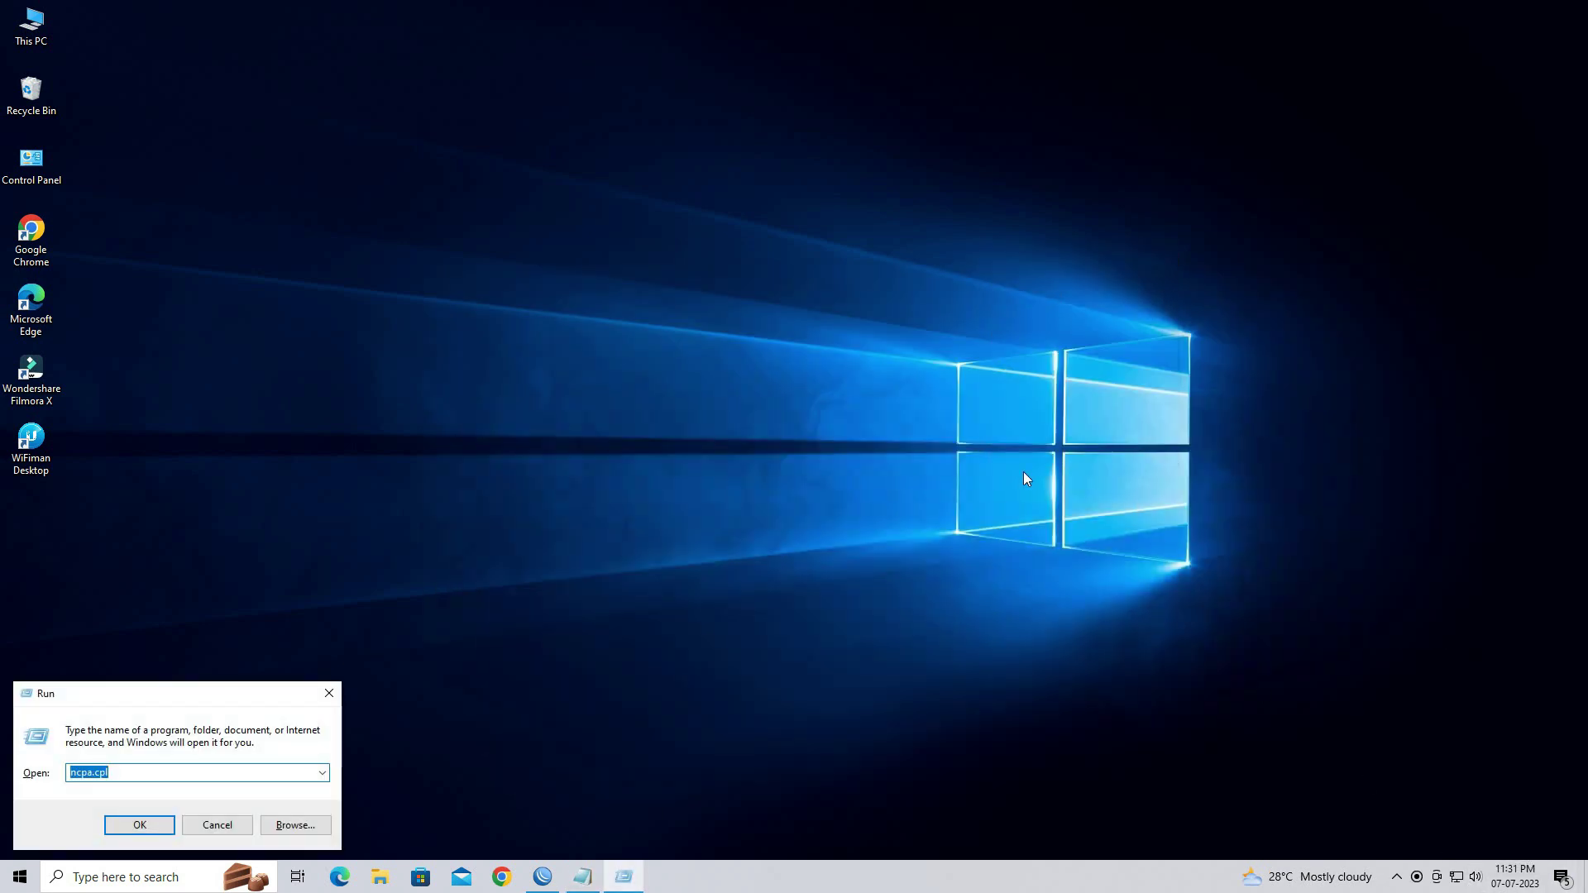
key(Return)
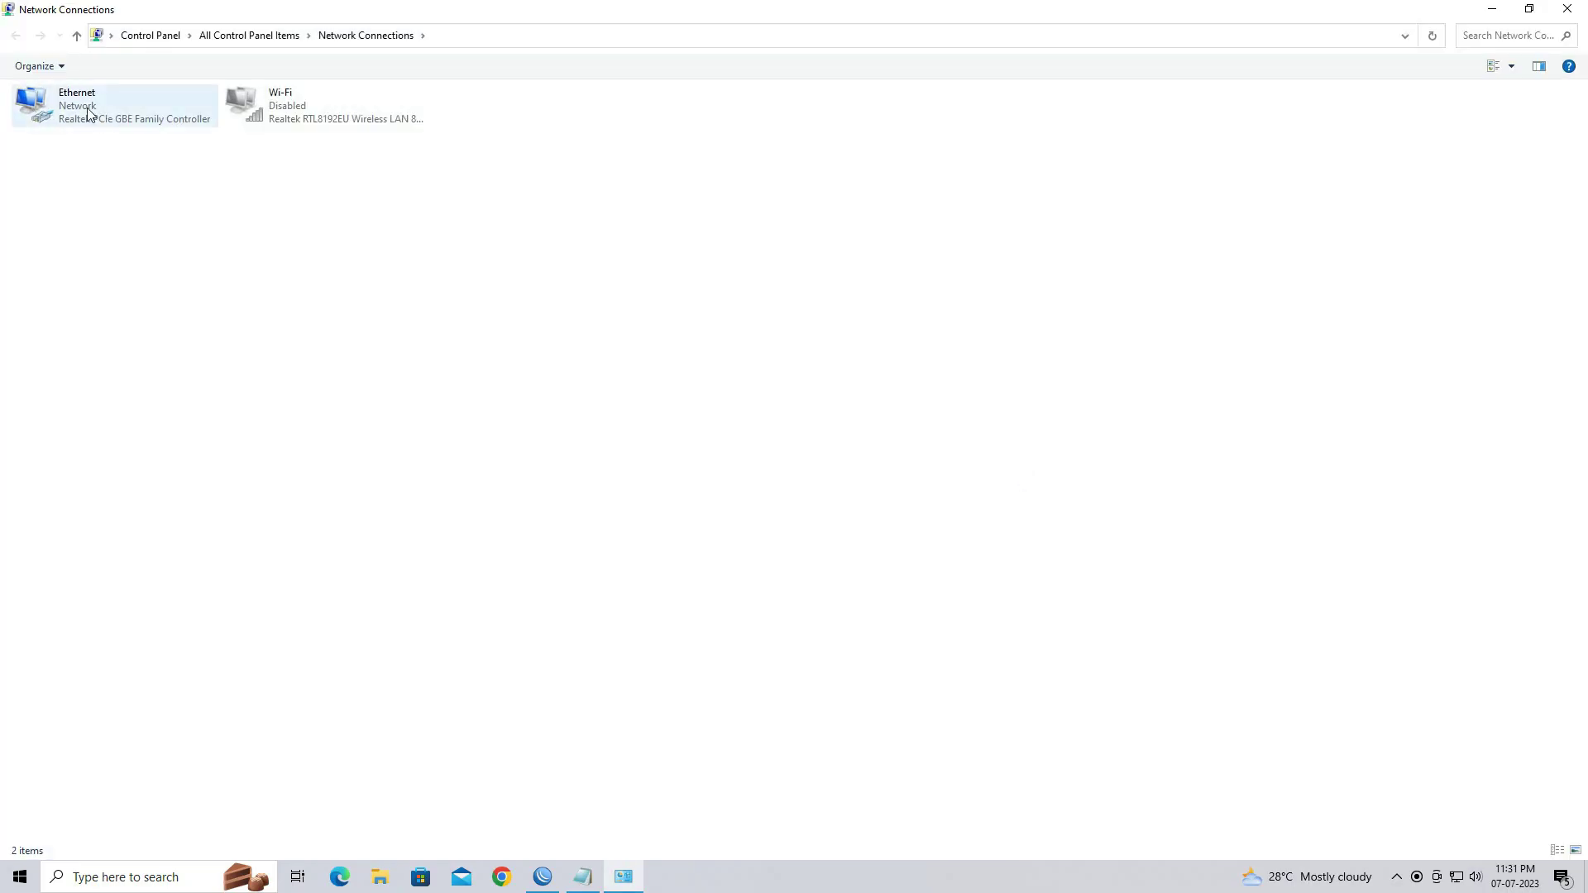
right_click(89, 113)
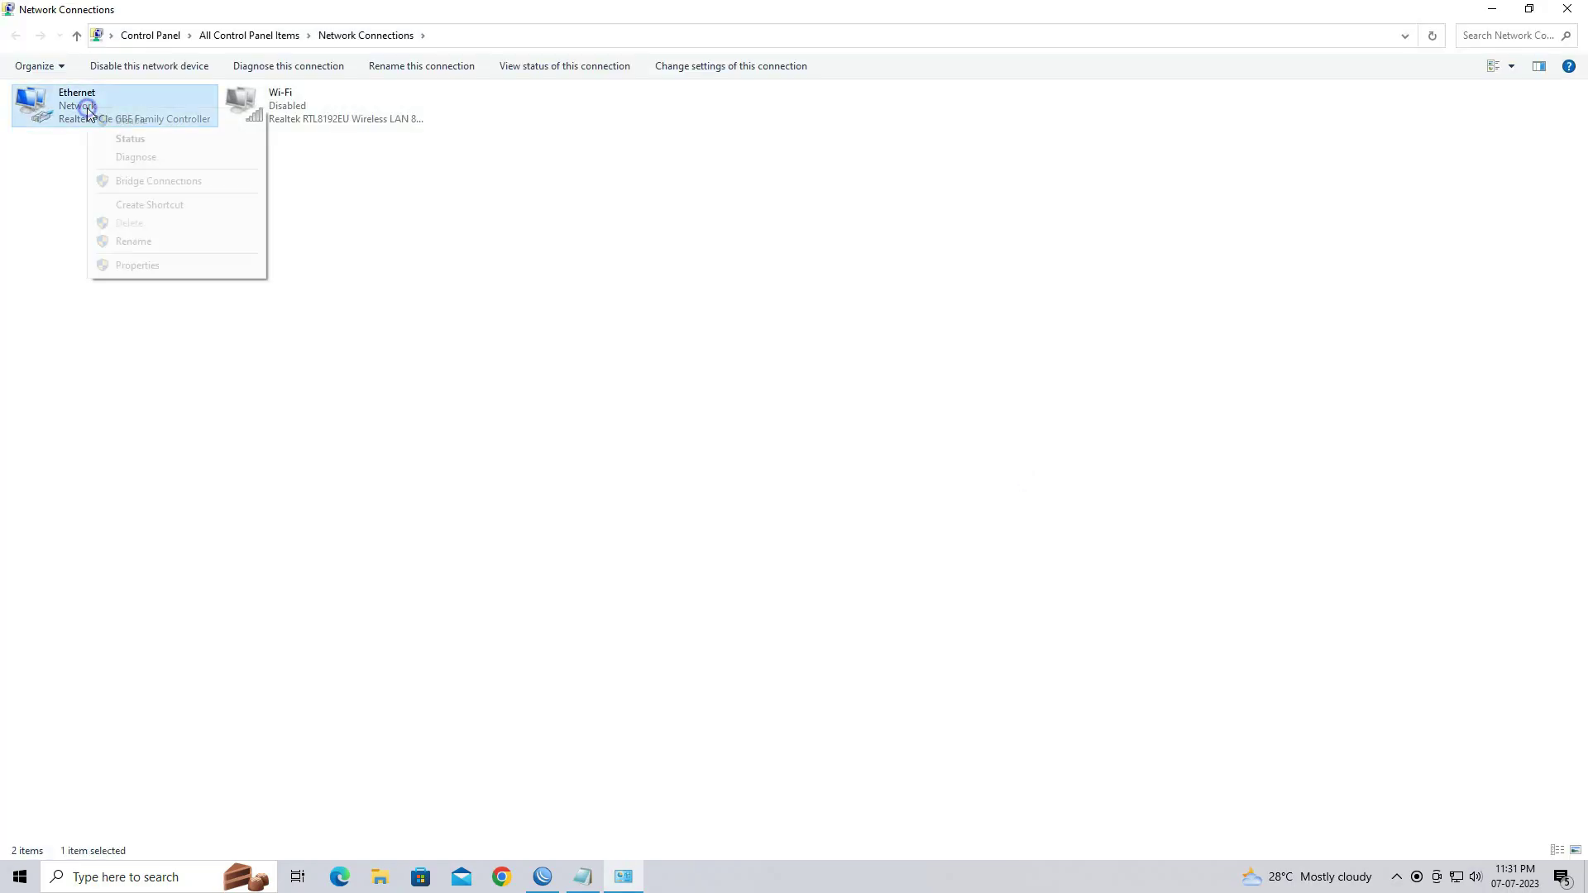
click(120, 135)
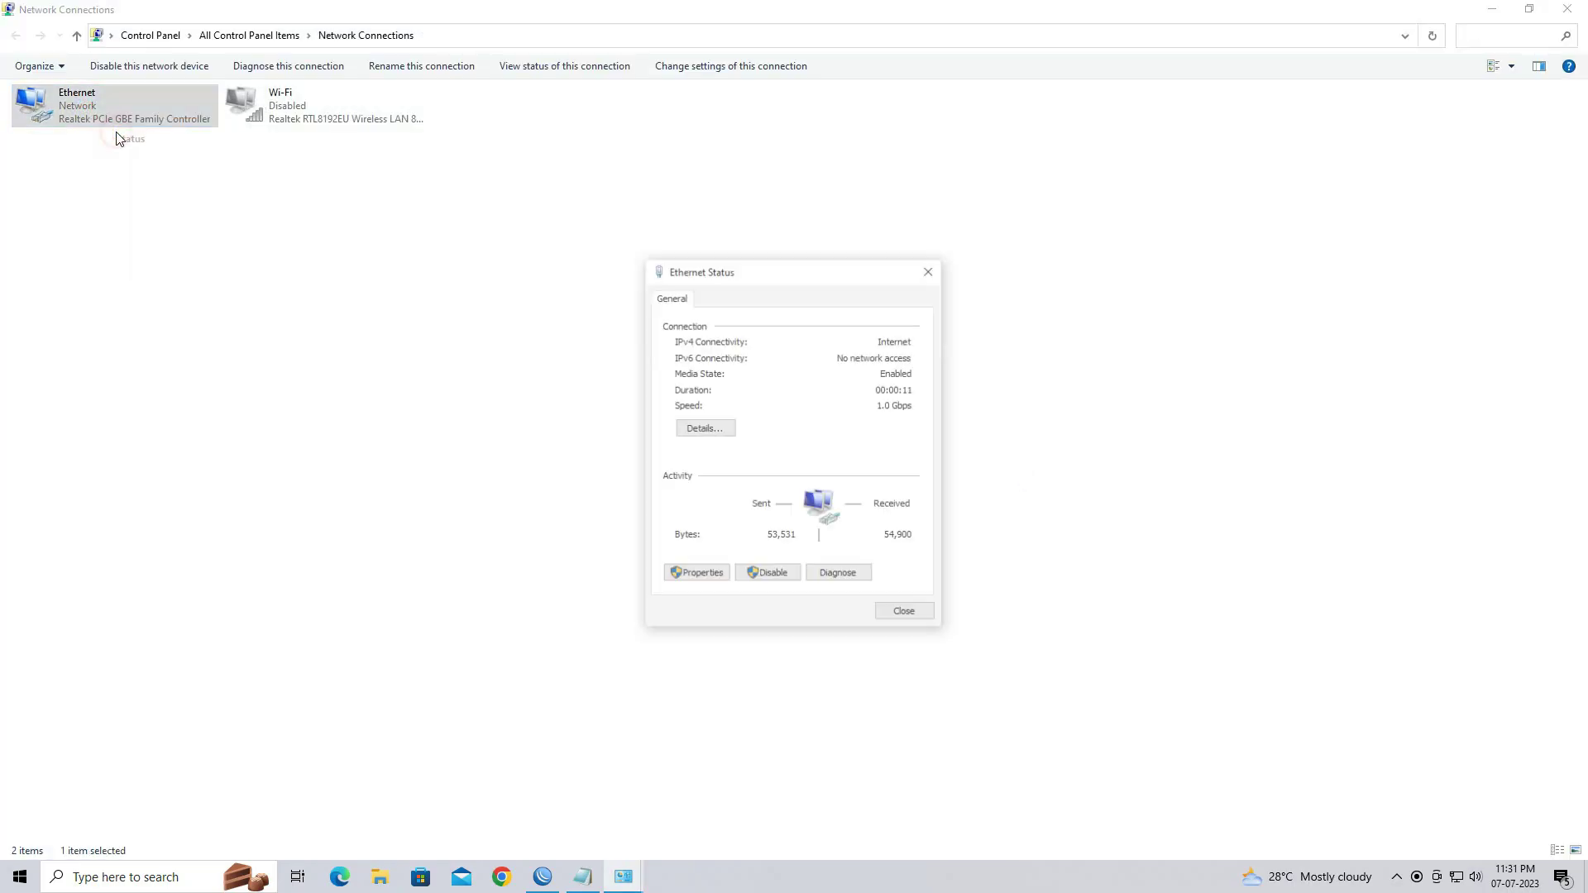
click(704, 429)
click(782, 418)
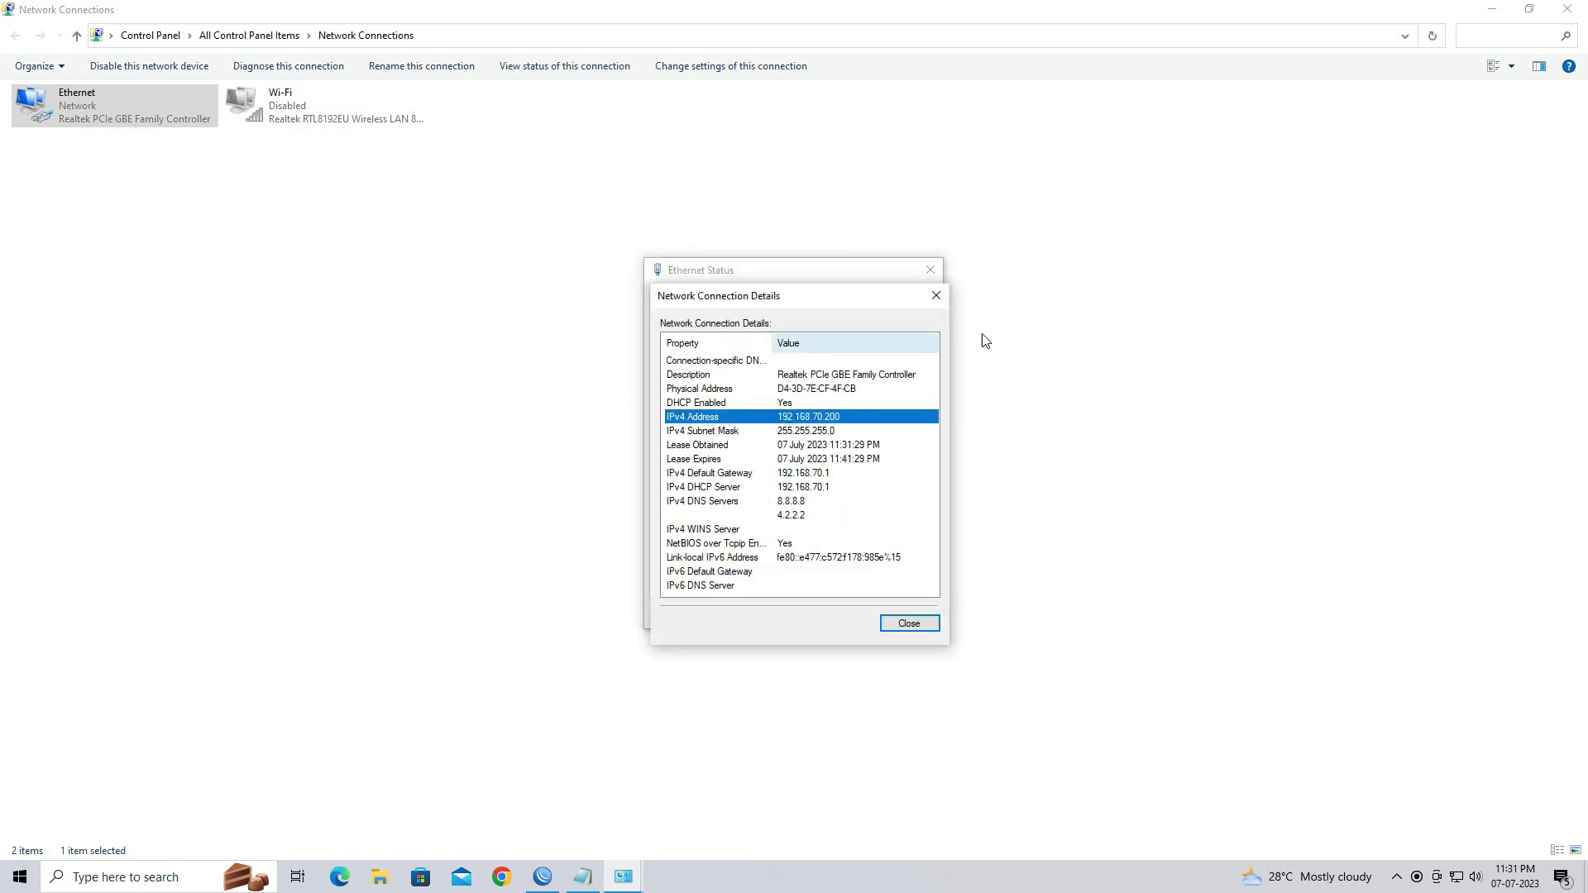
click(936, 295)
click(939, 273)
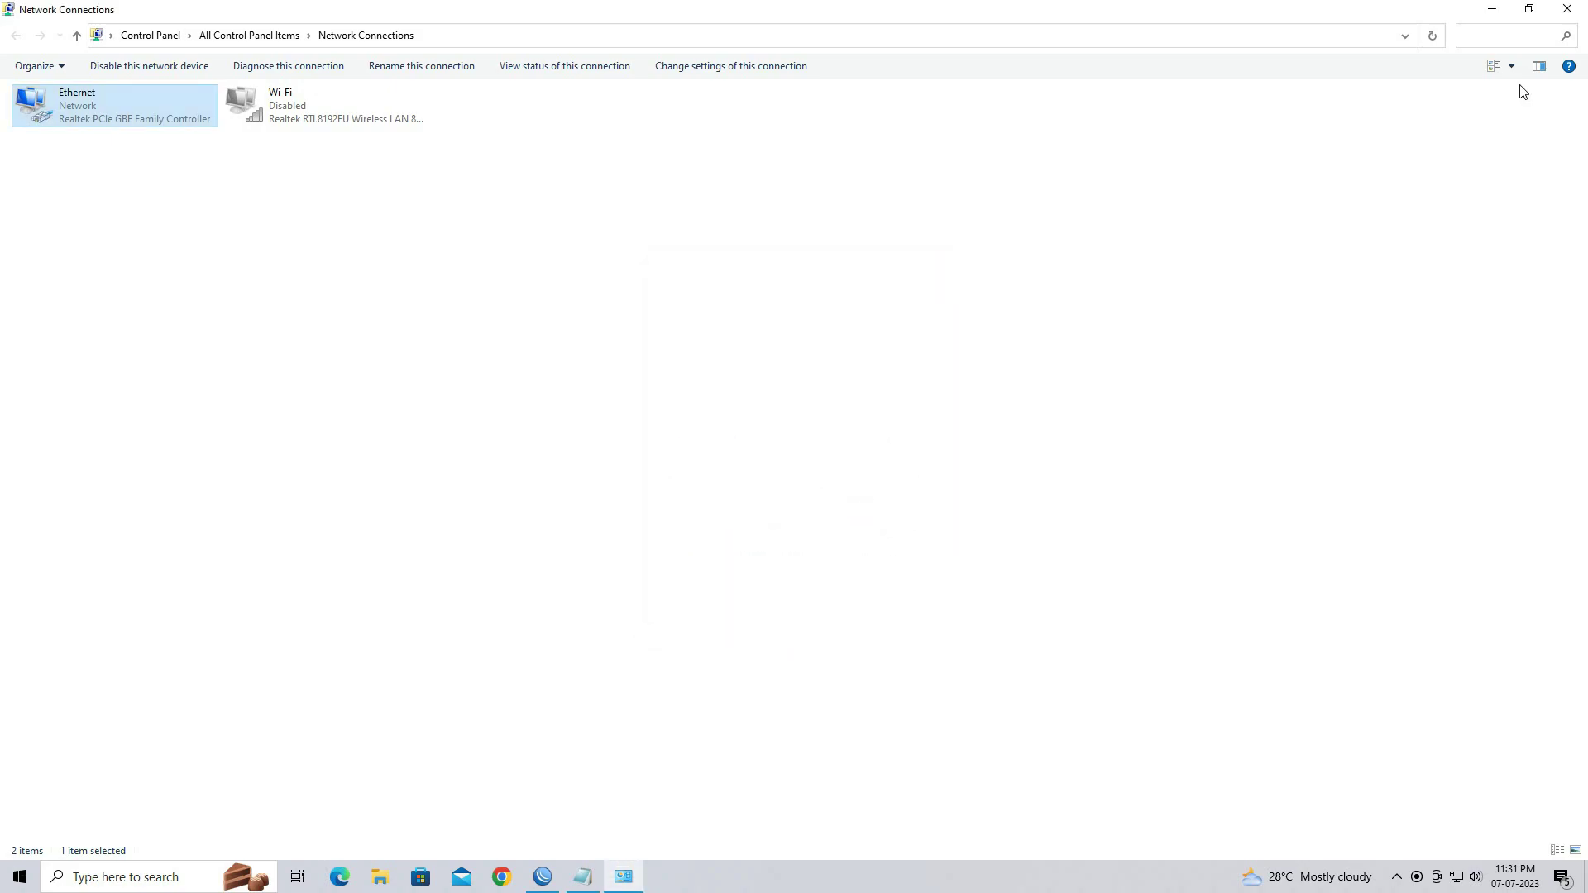
click(1568, 9)
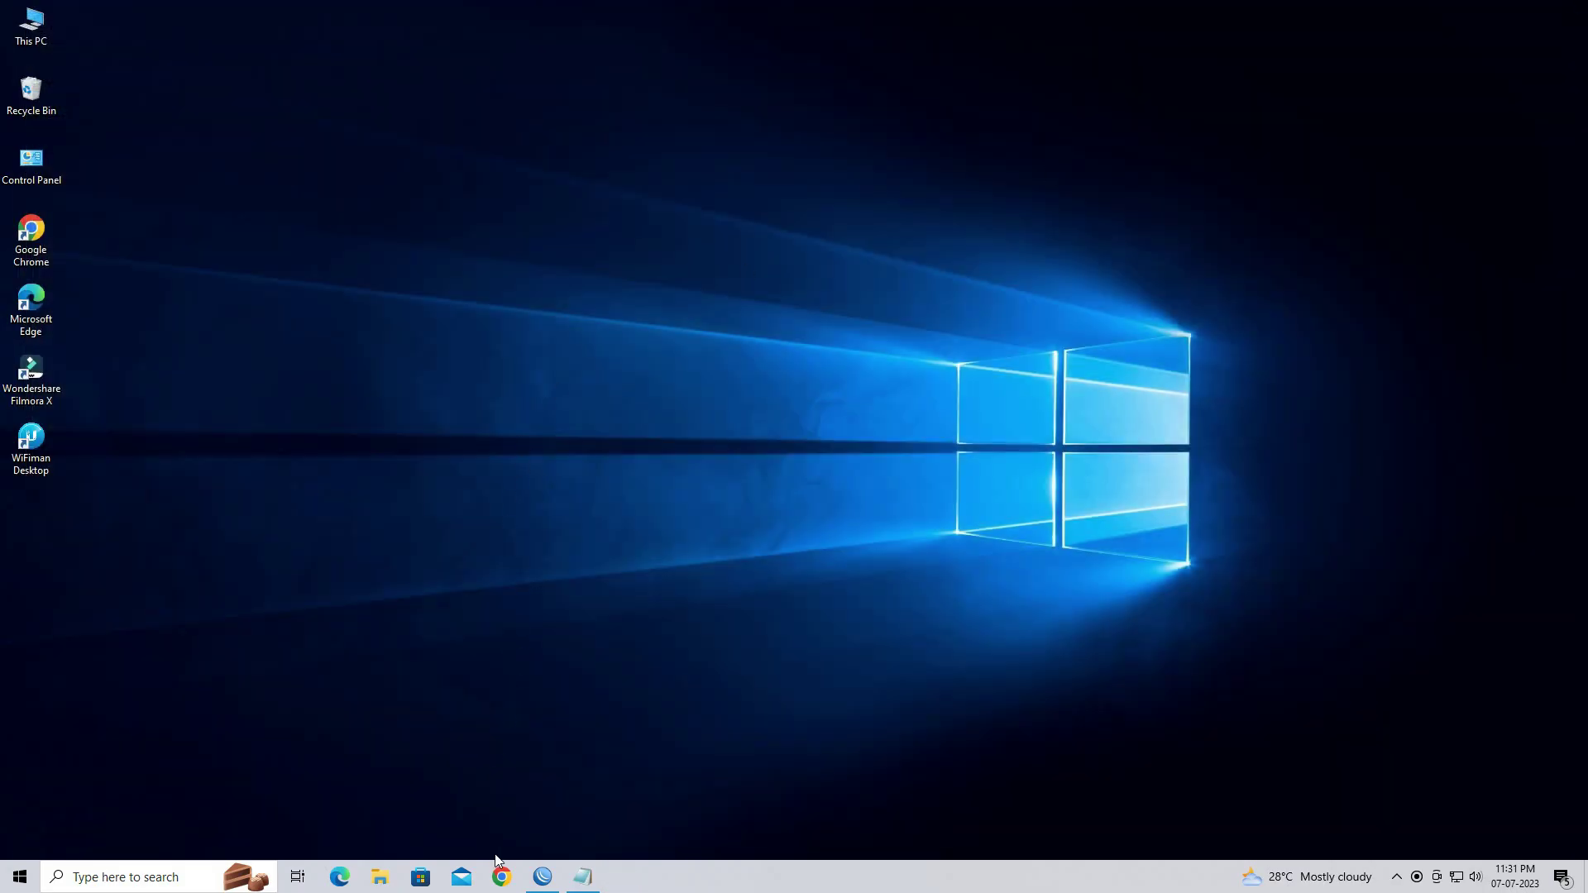
click(501, 876)
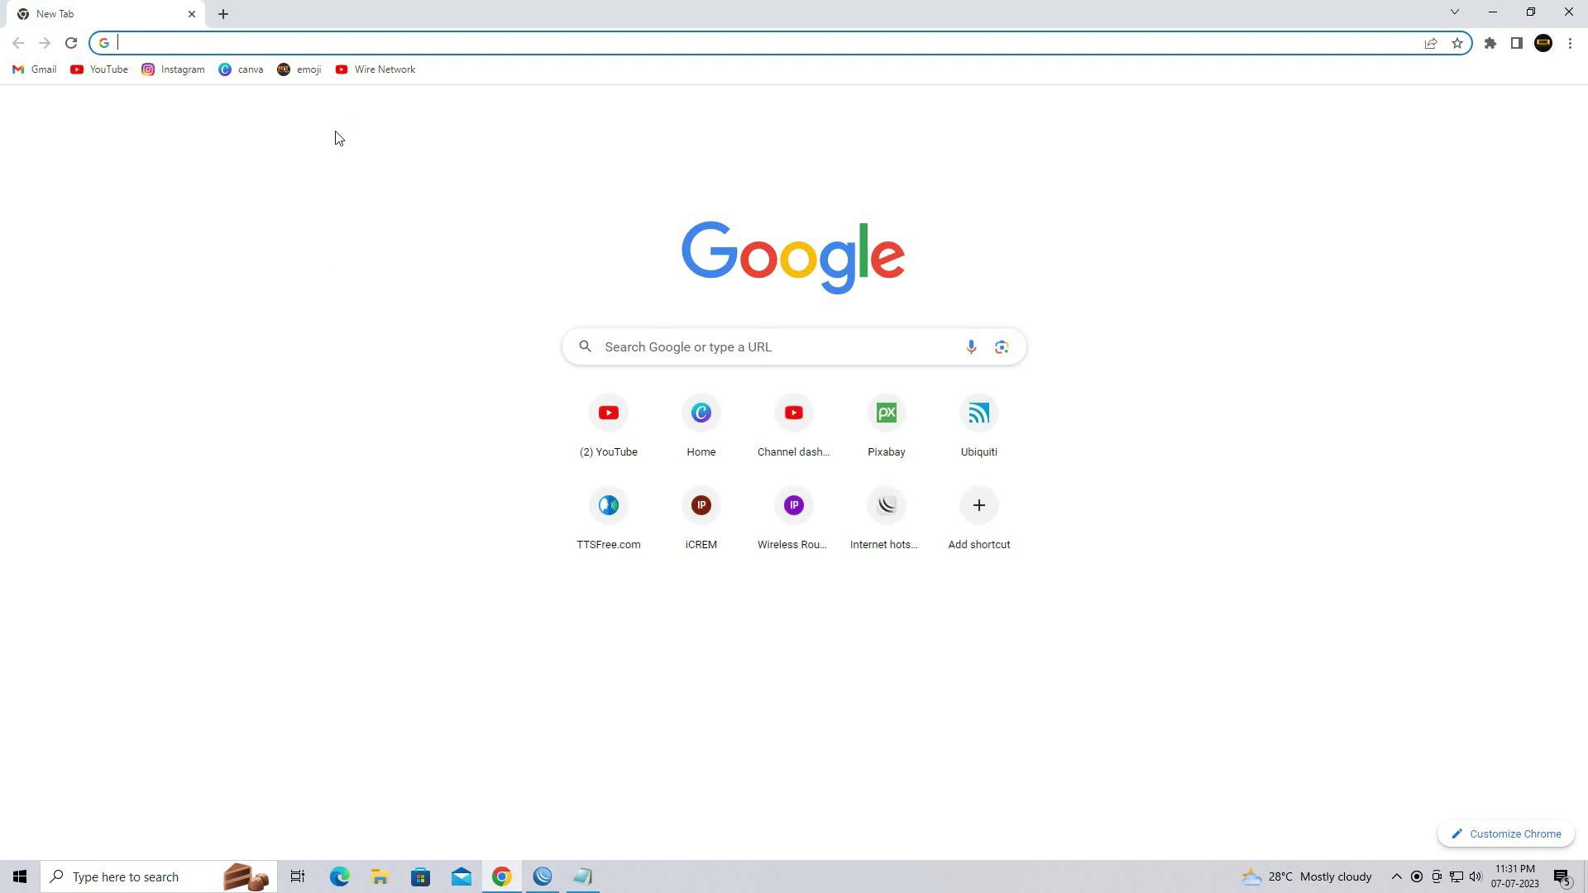
Load wirenetwork.in in Chrome
text(wirenetwork.in)
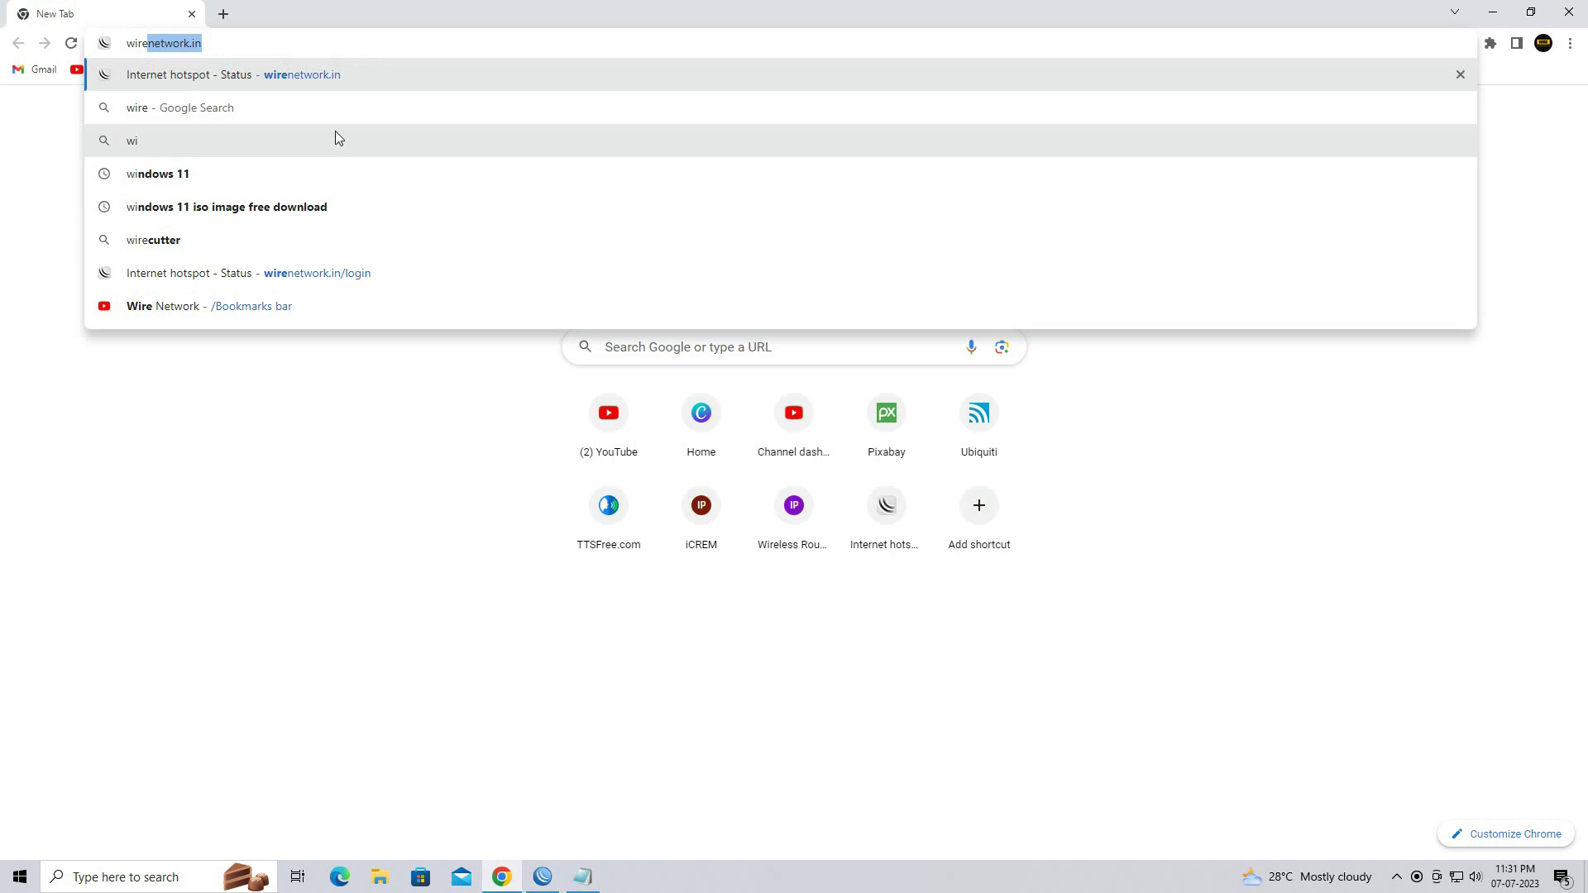
key(Right)
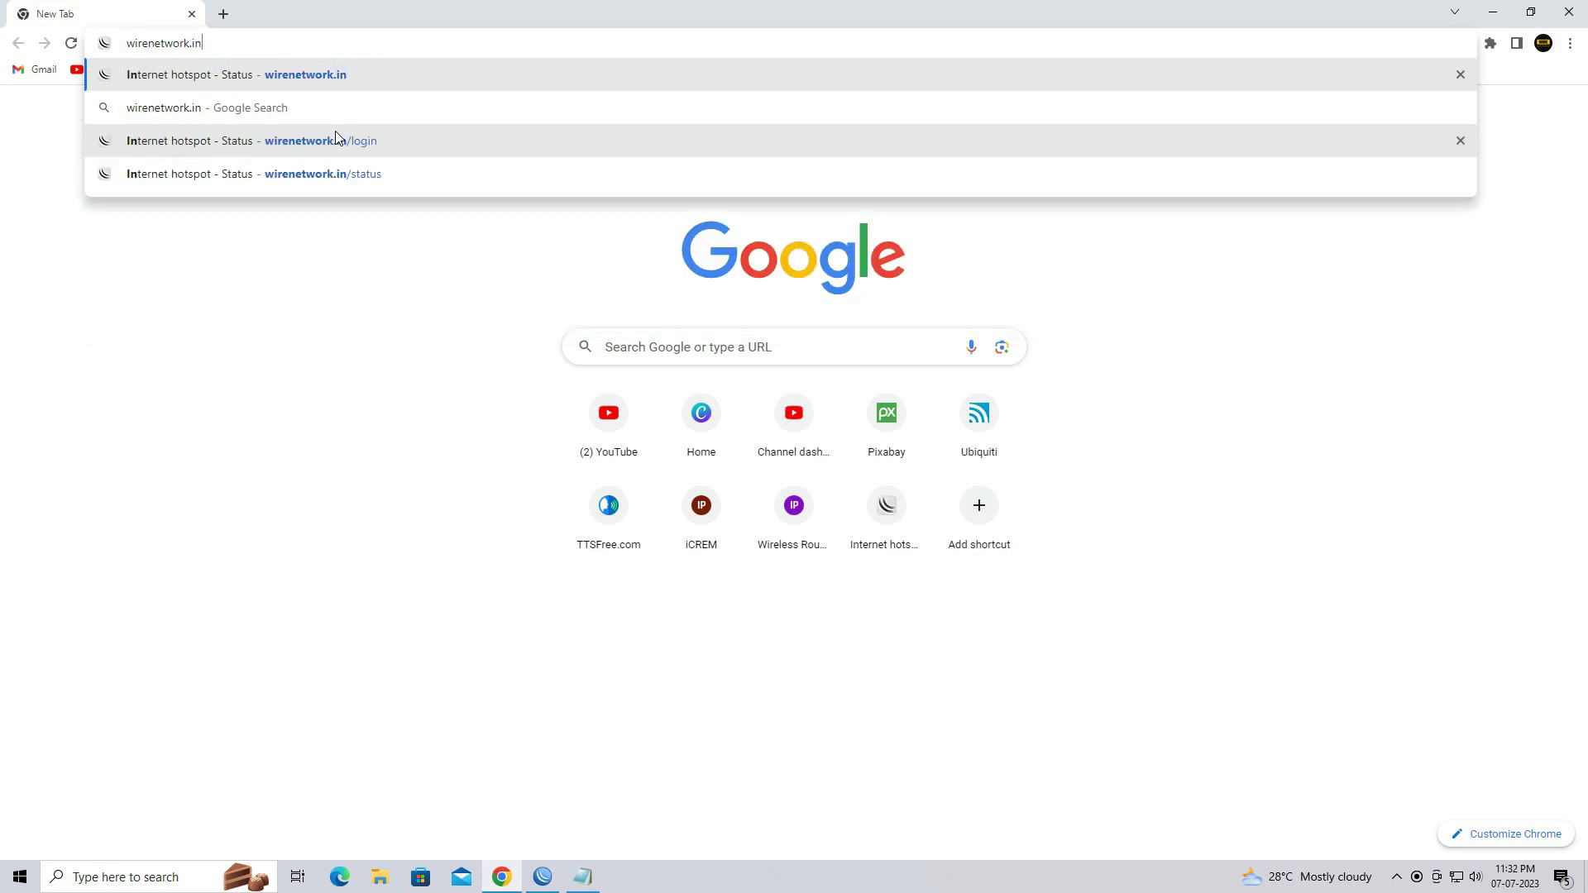
key(Return)
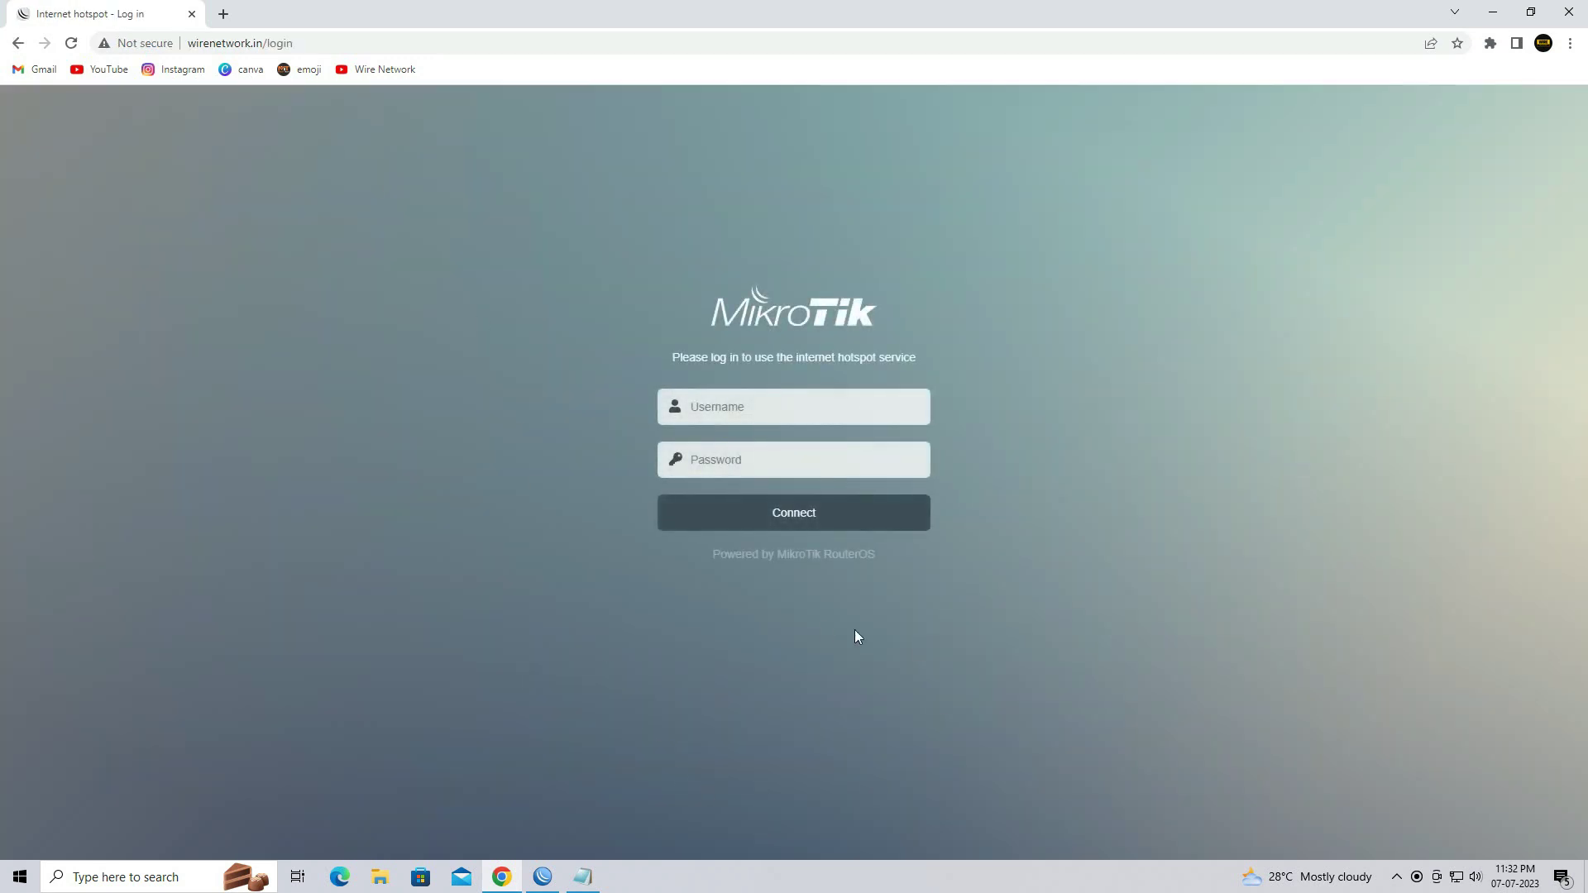
Start a continuous ping to 8.8.8.8 in a command prompt, keeping the login page visible
key(super+r)
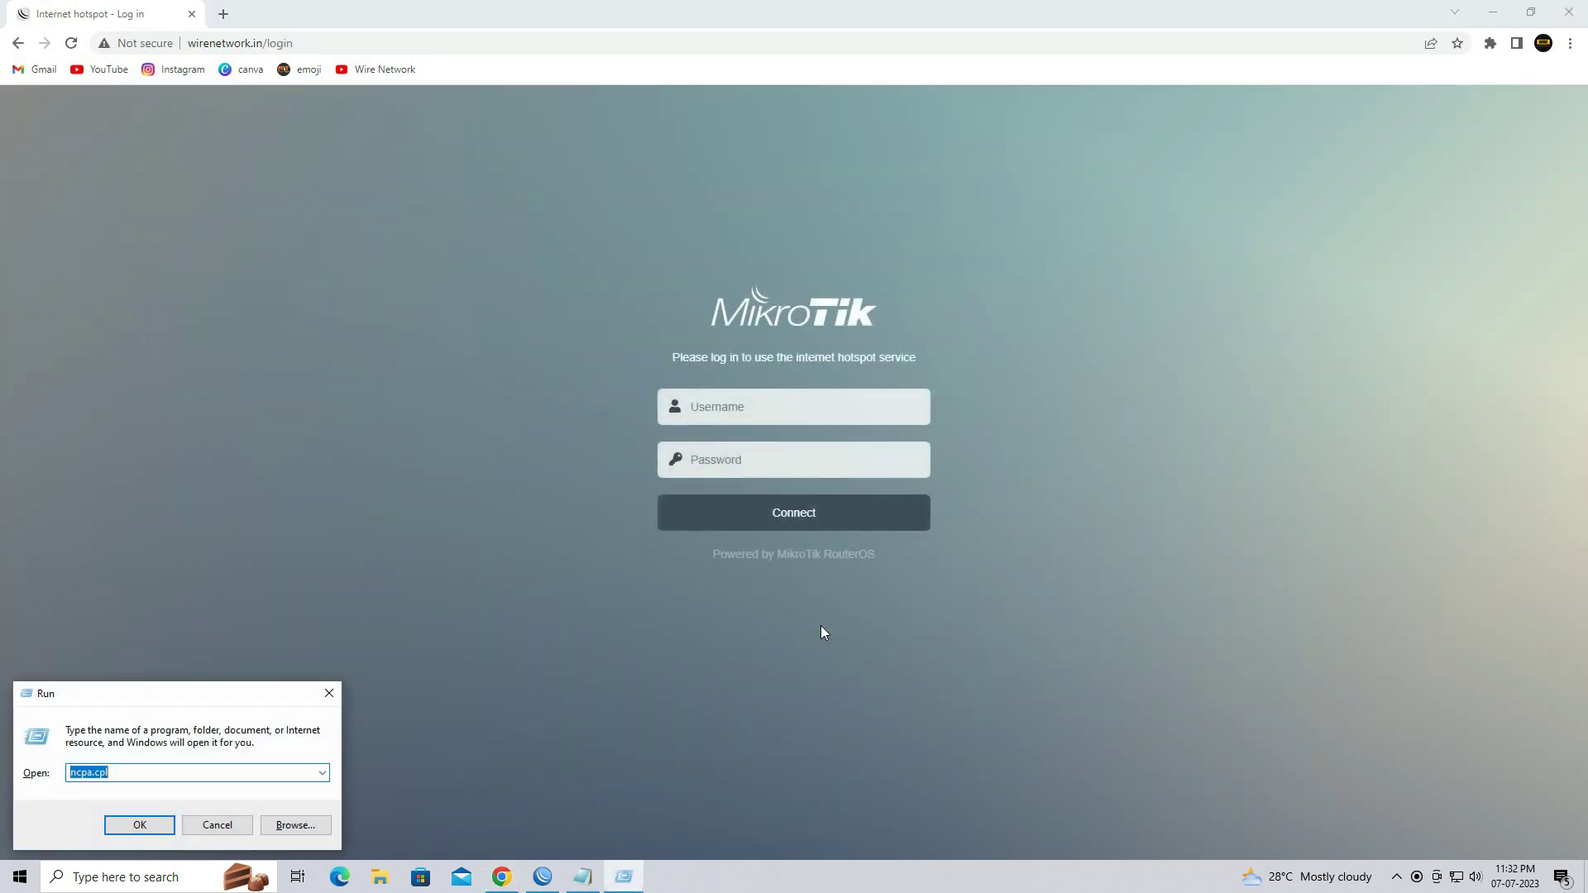
text(cmd)
key(Return)
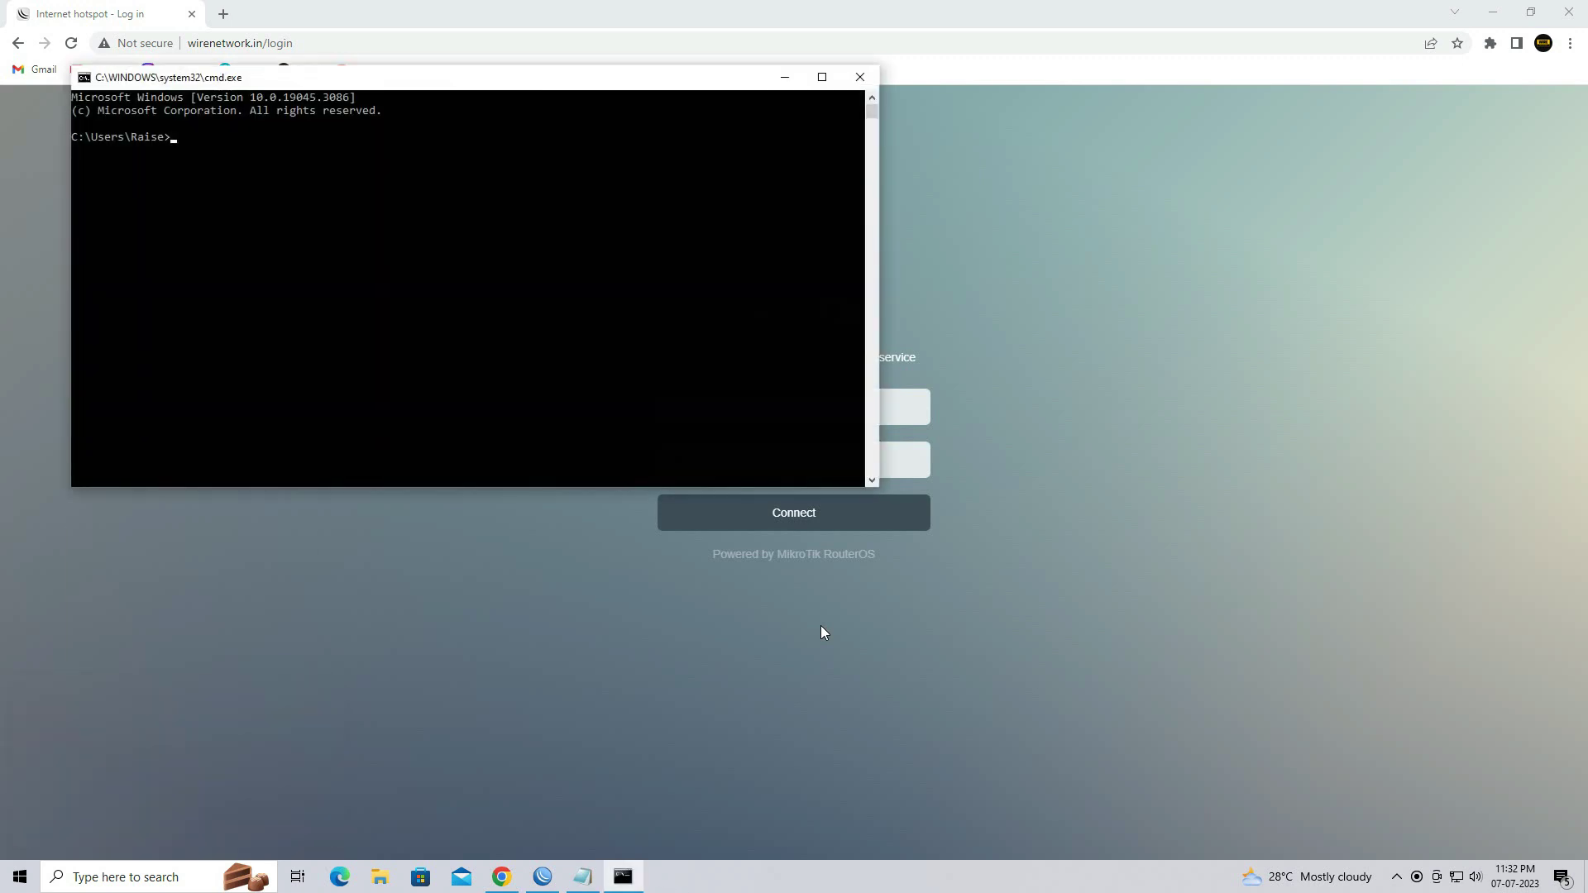
text(ping 8.8.8.8 -t)
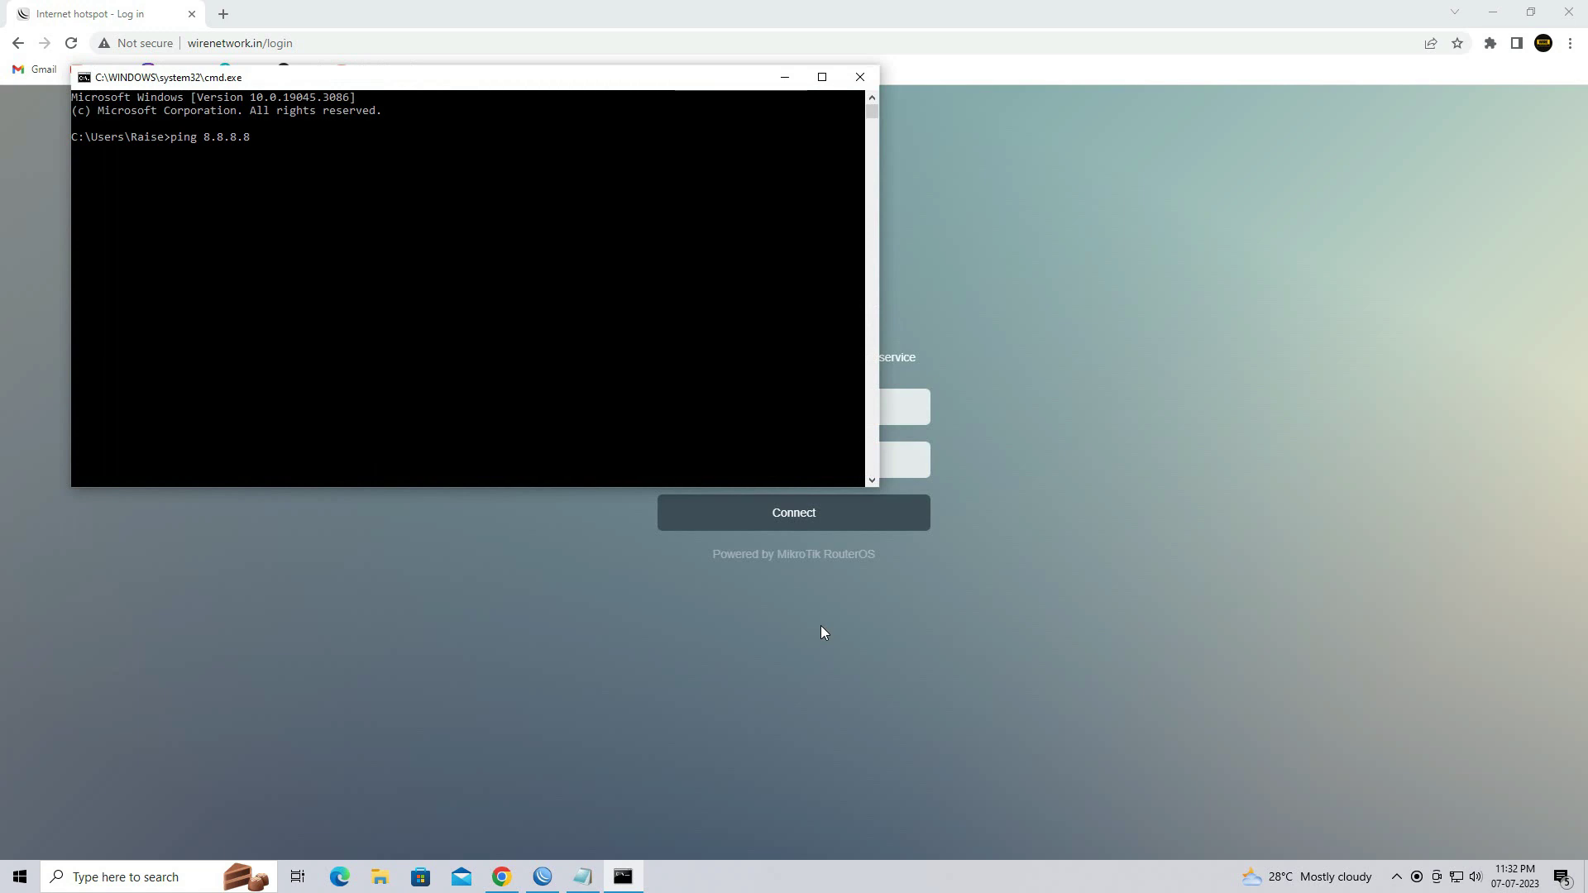
key(Return)
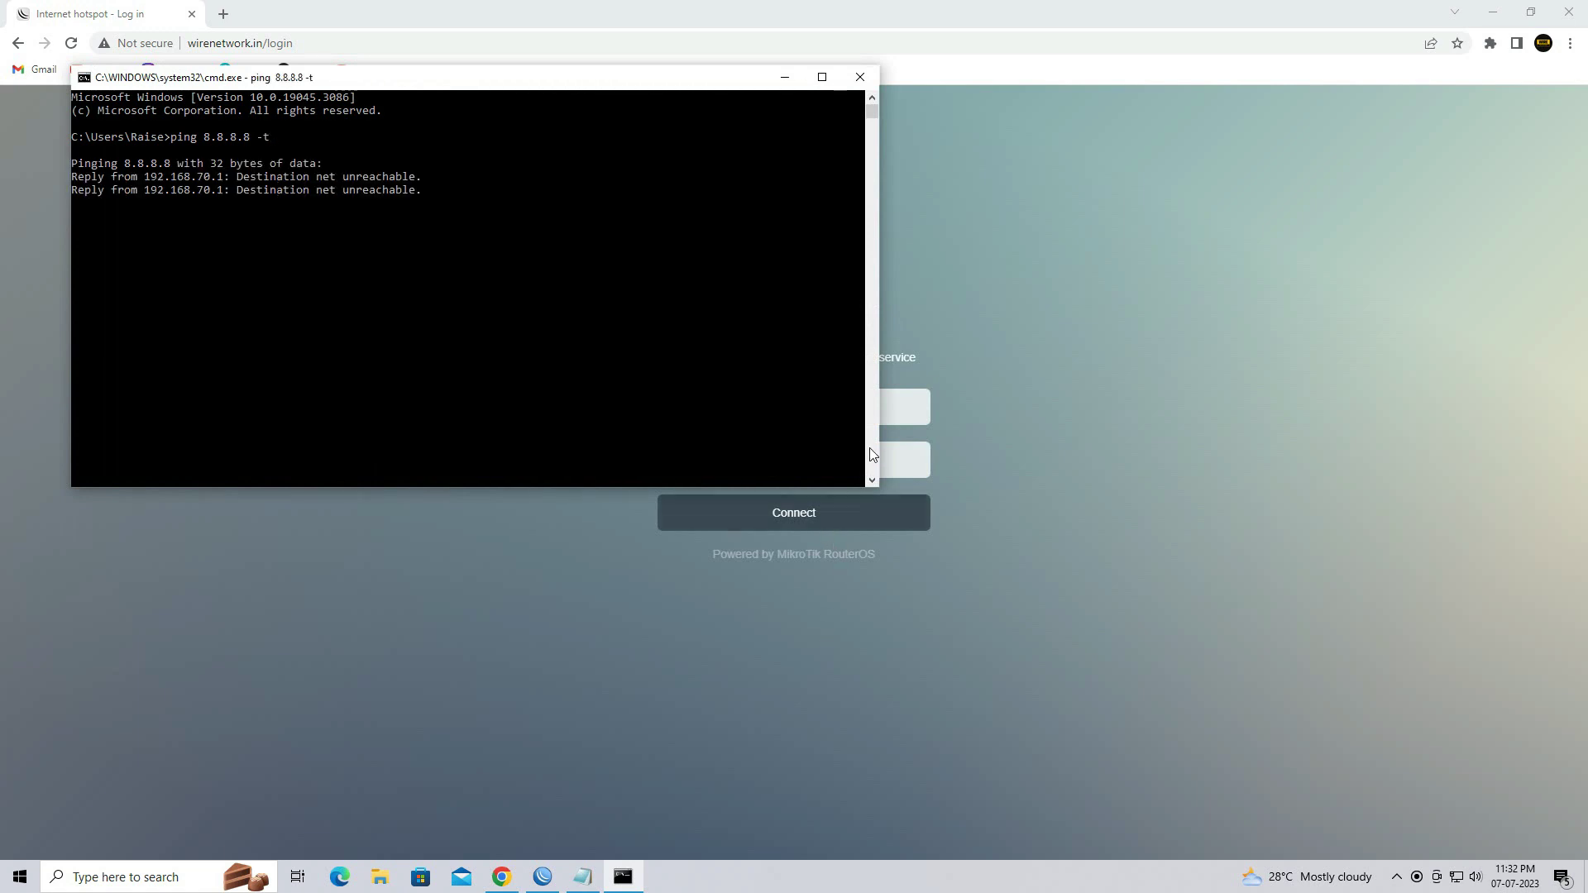
drag(879, 483, 533, 427)
click(608, 727)
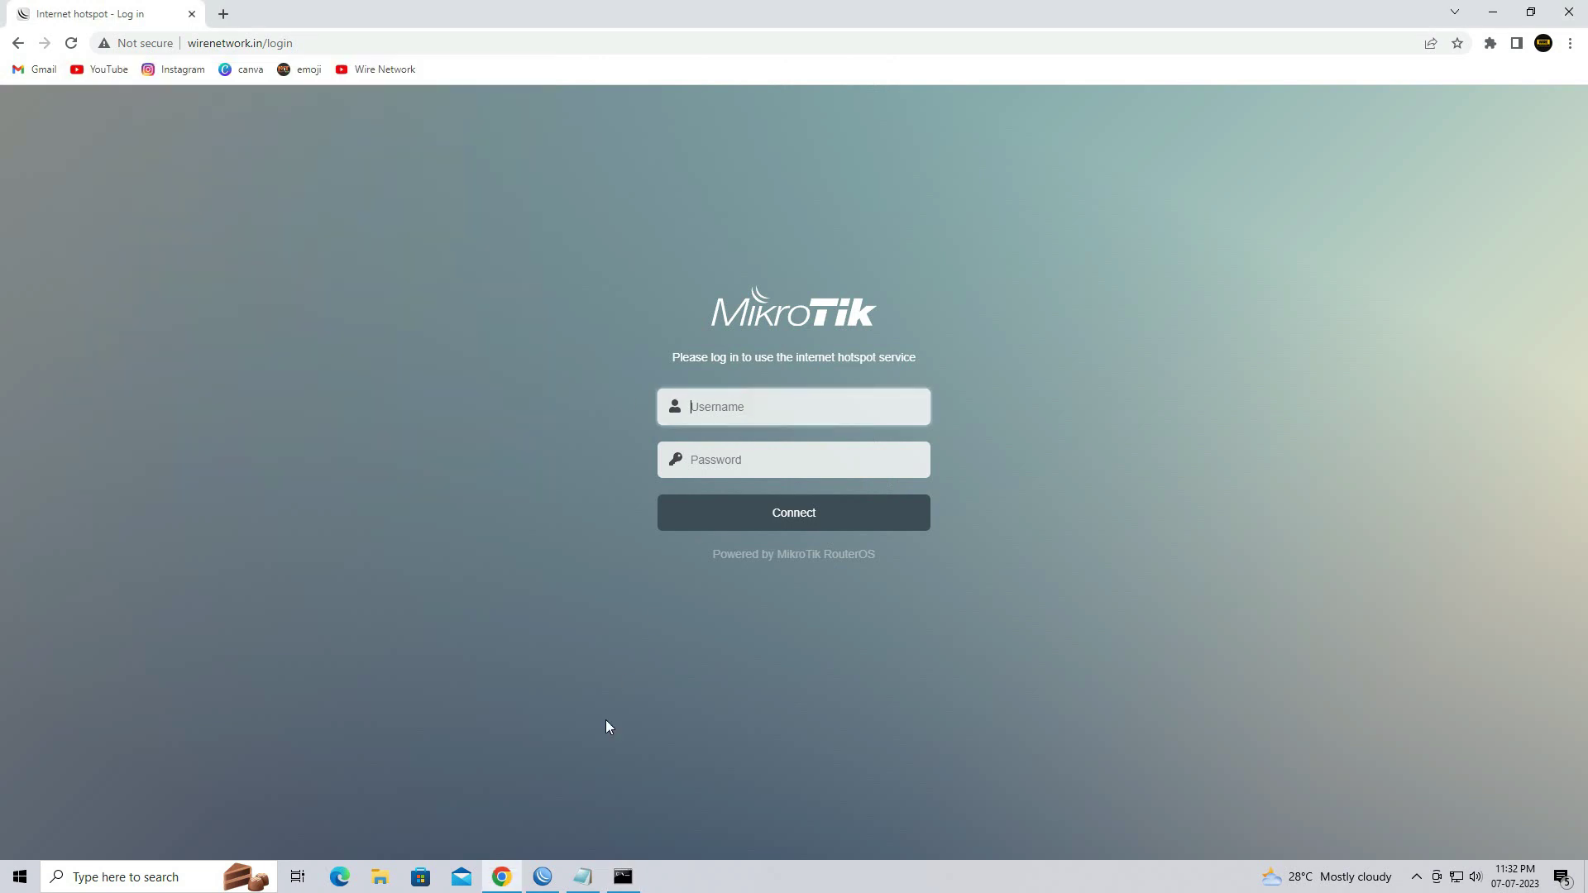
Arrange Chrome and the ping window side by side
click(1530, 12)
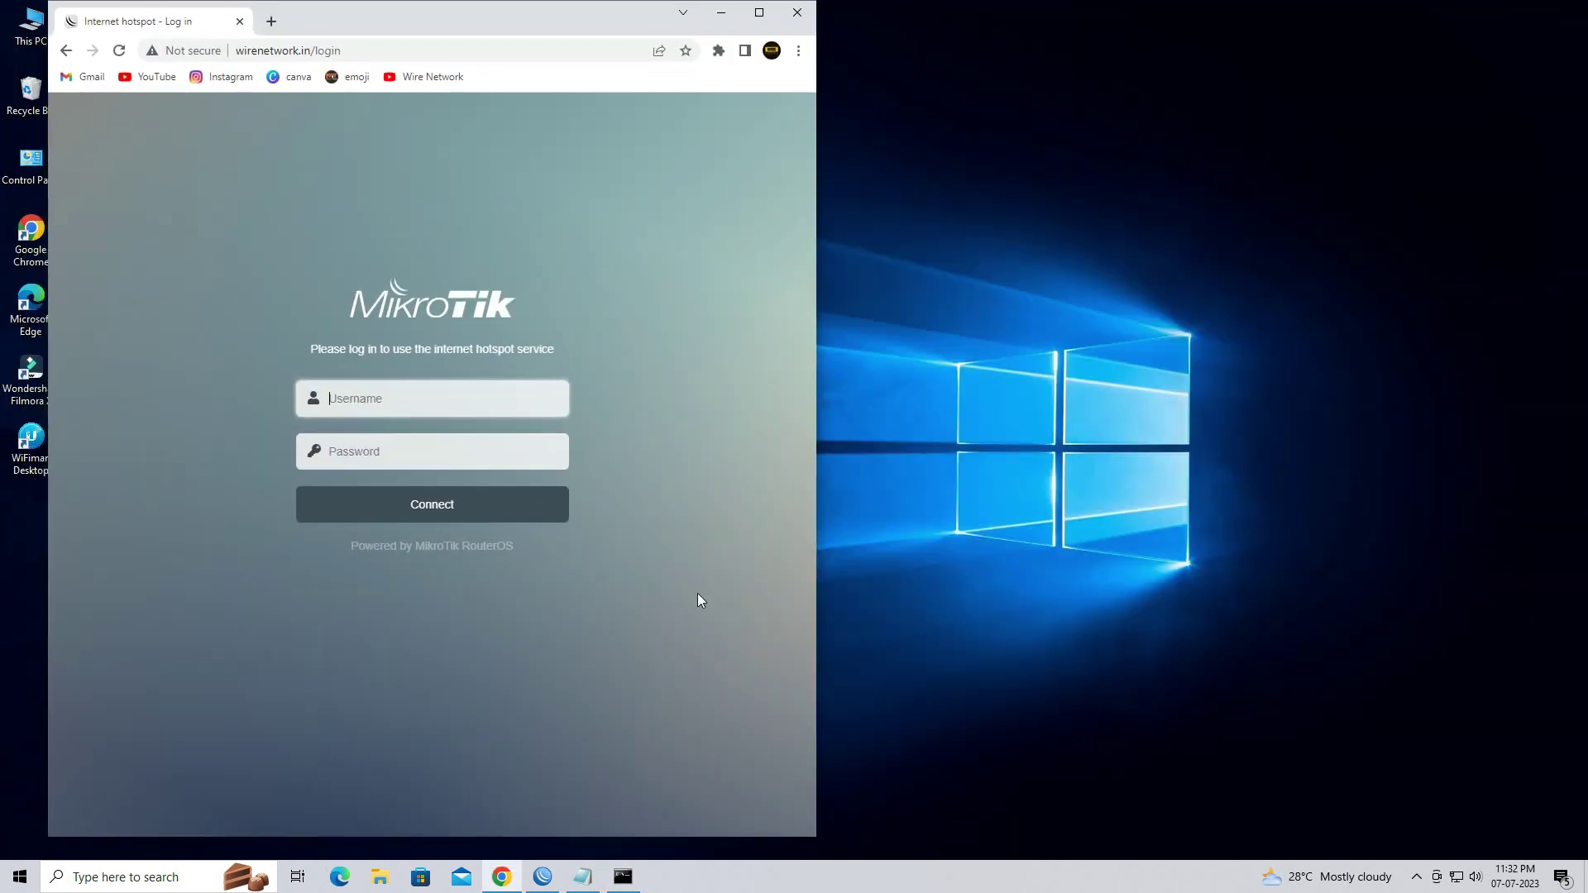
click(623, 877)
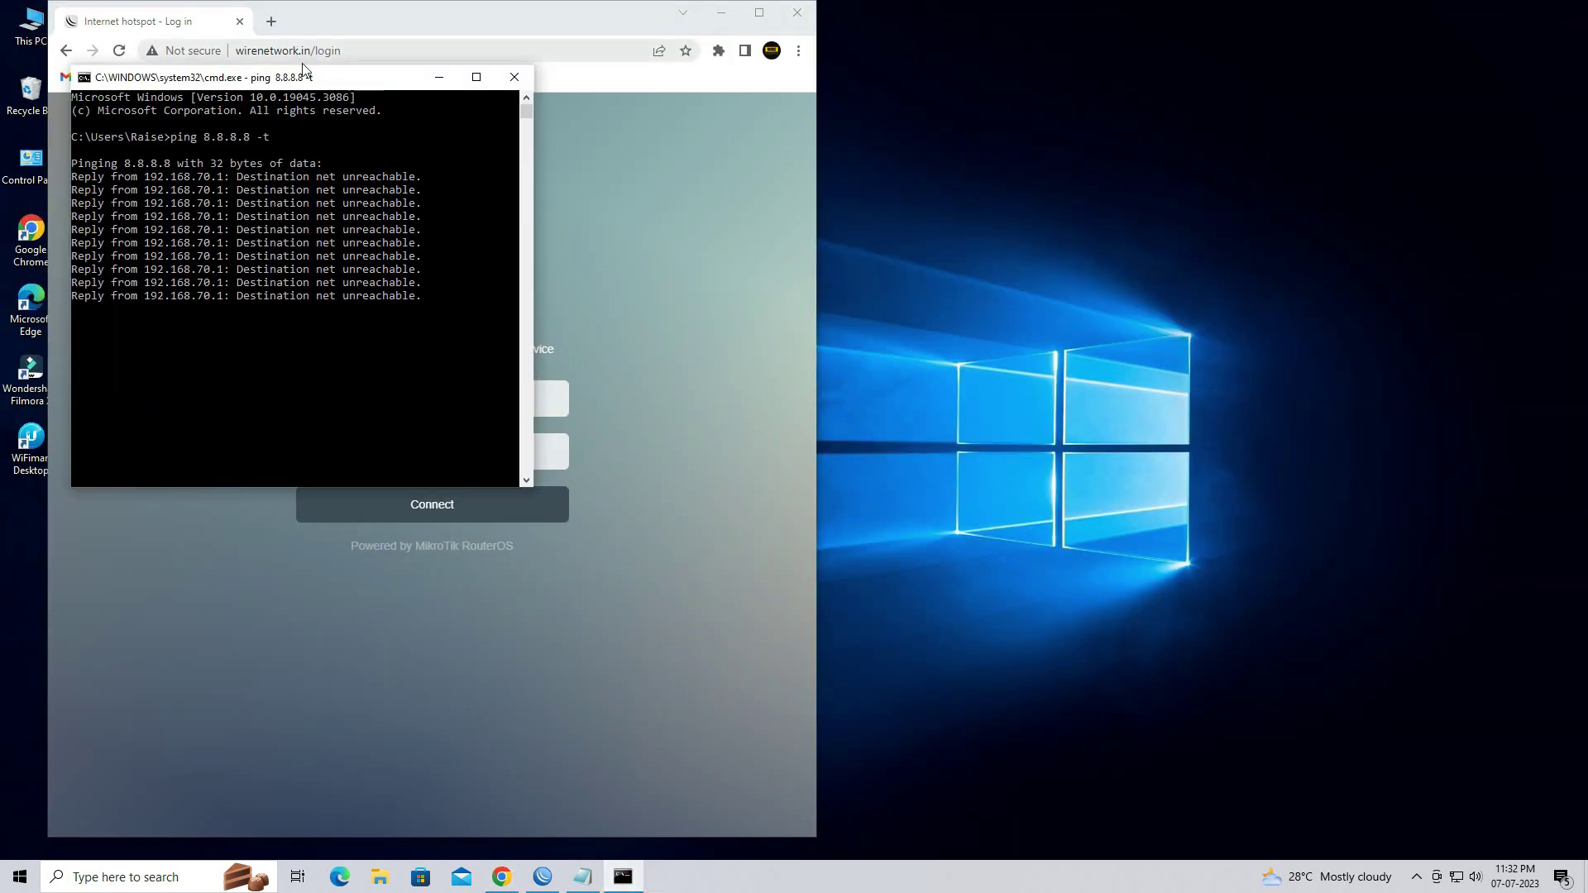
drag(308, 81, 1170, 146)
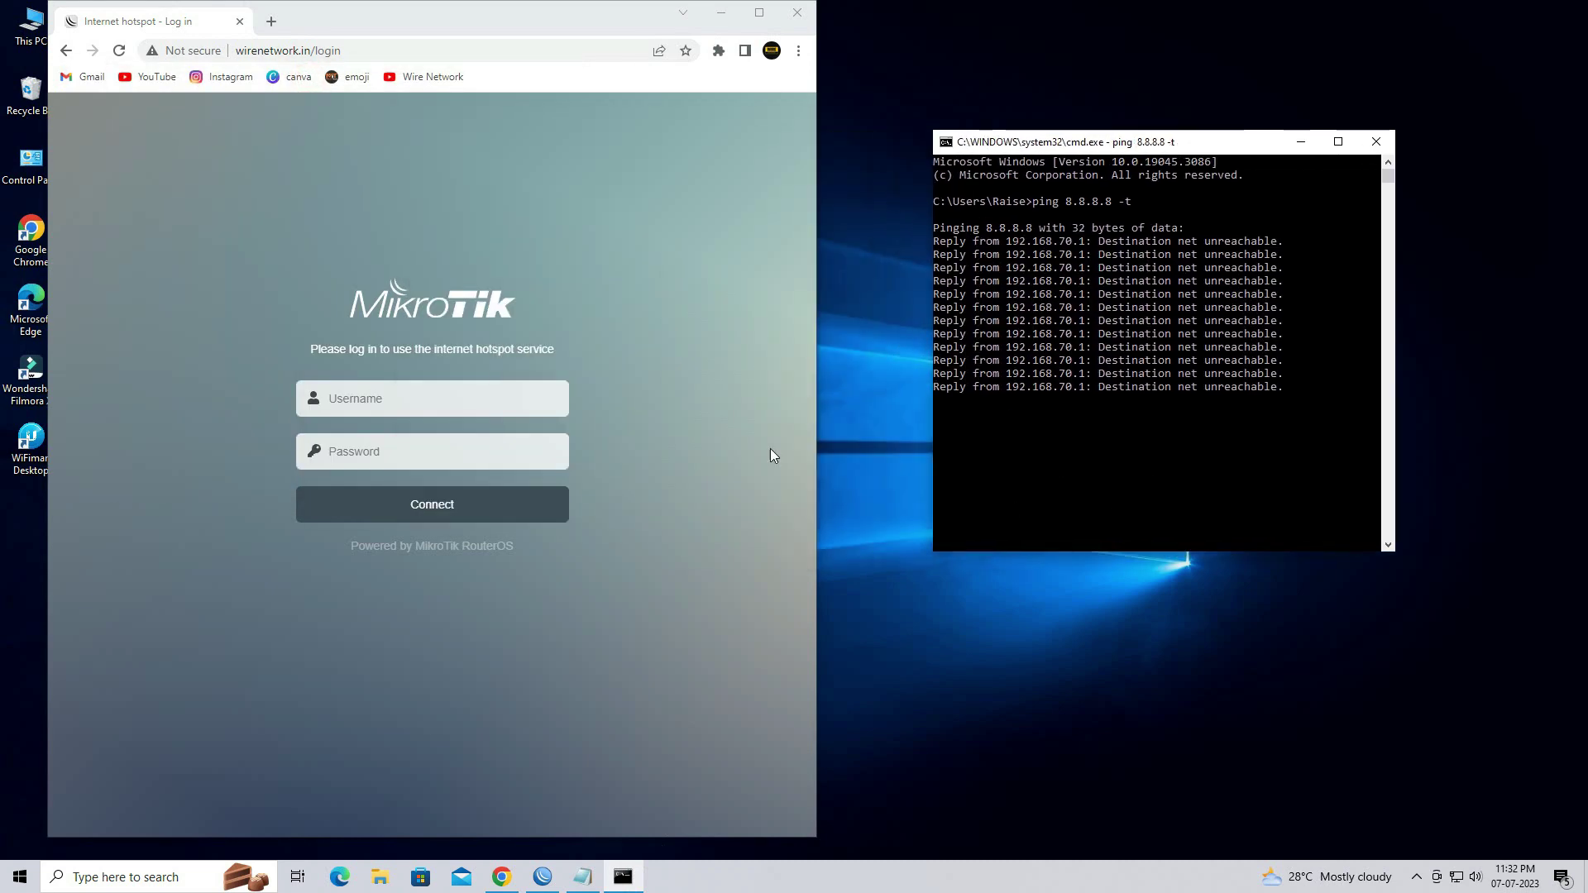
Log in to the hotspot with the username and password, dismissing the password warning
click(423, 387)
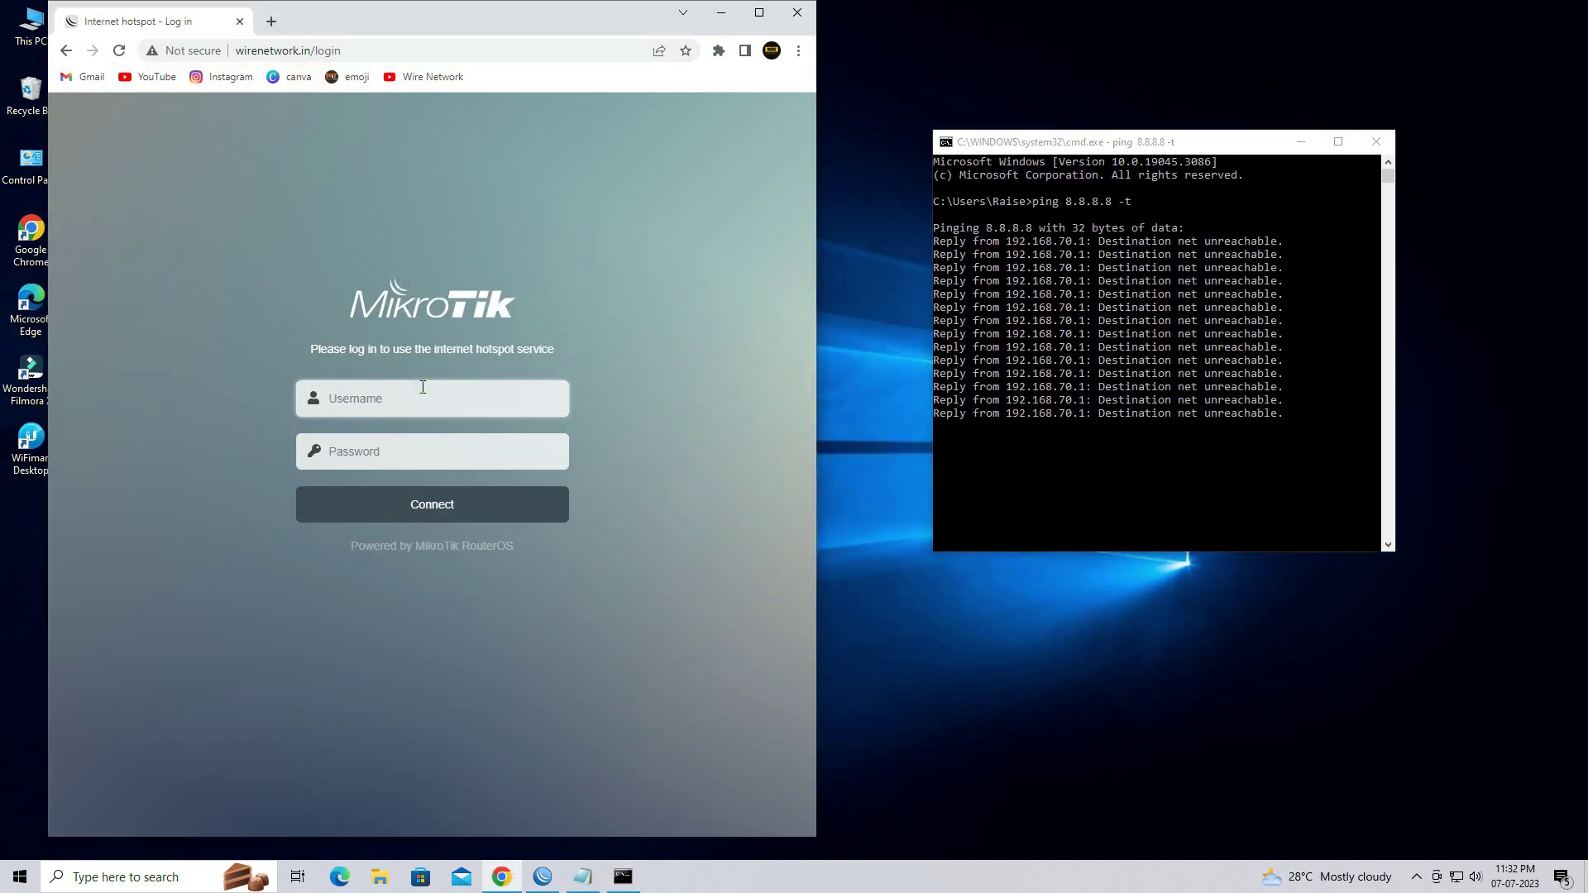
text(wire)
key(Tab)
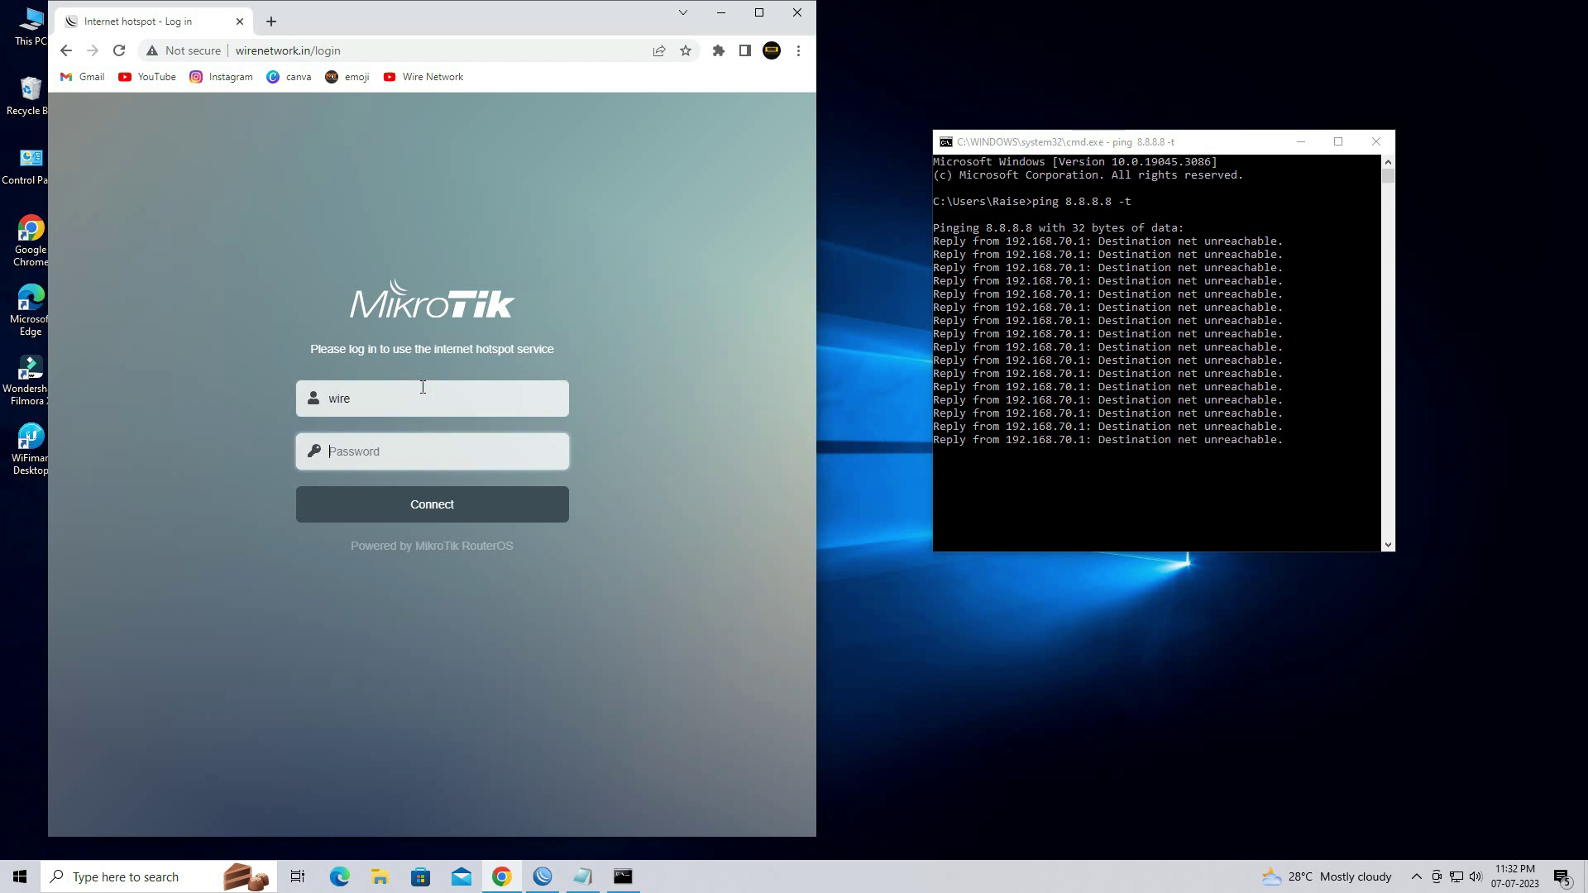
text(wir)
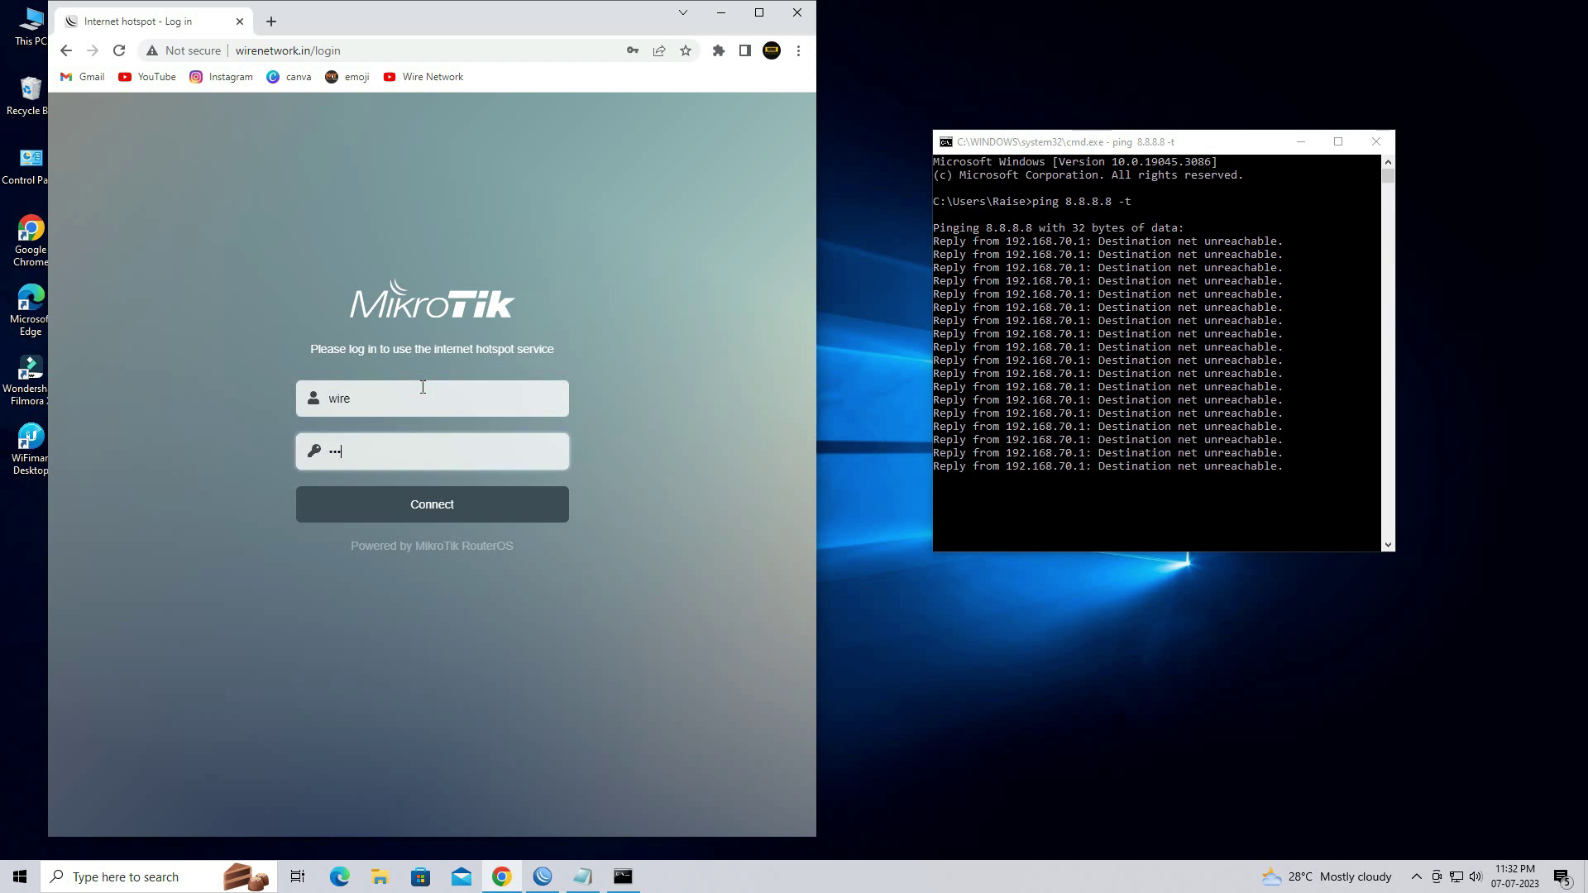
text(e)
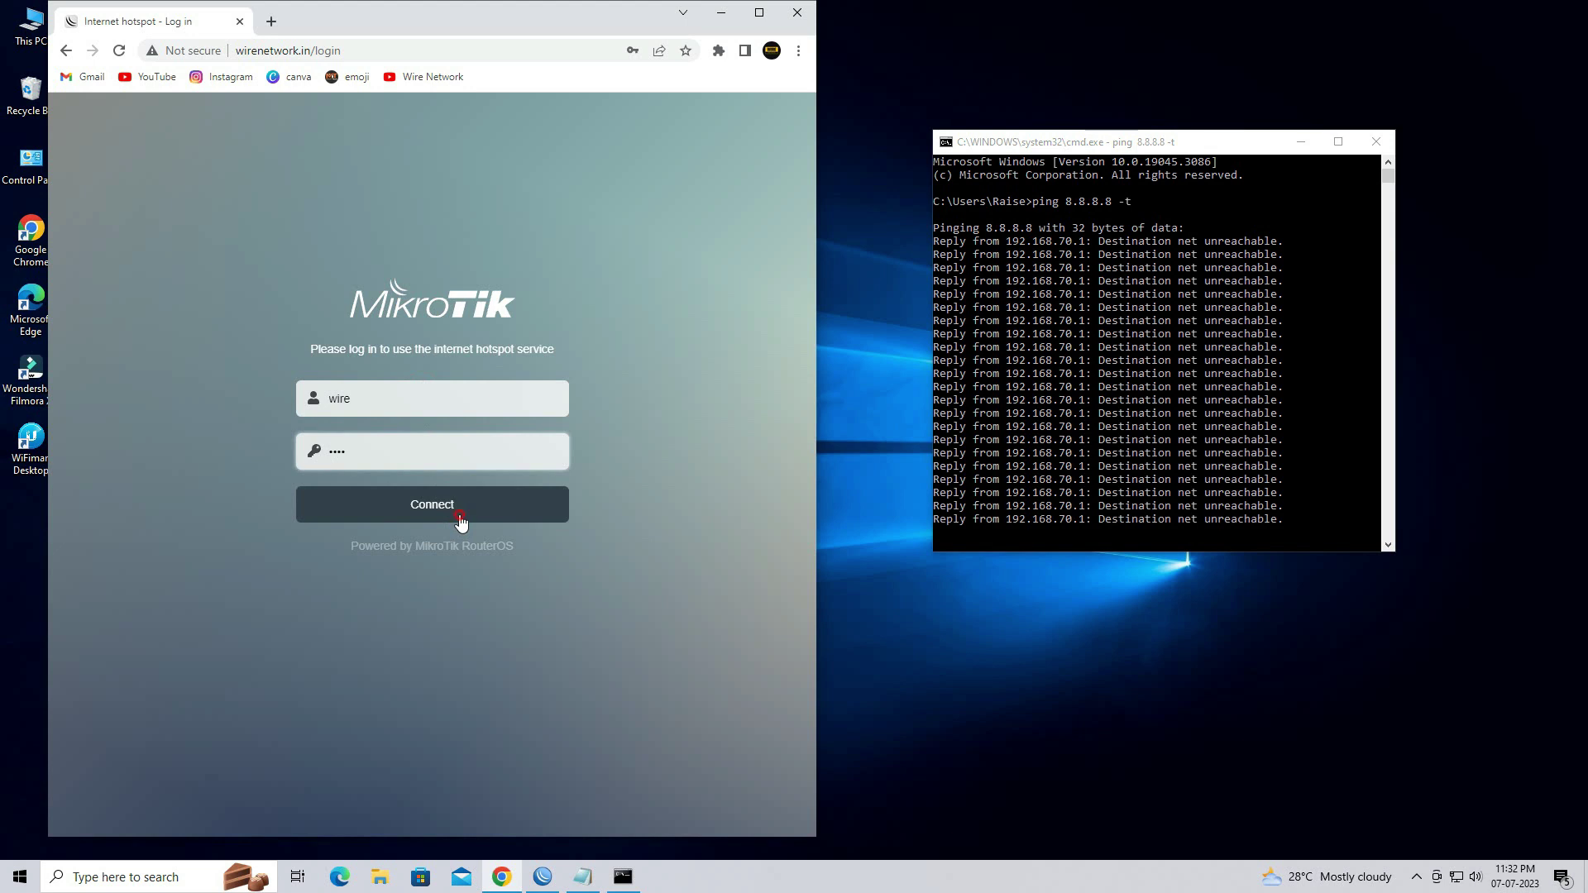
click(460, 521)
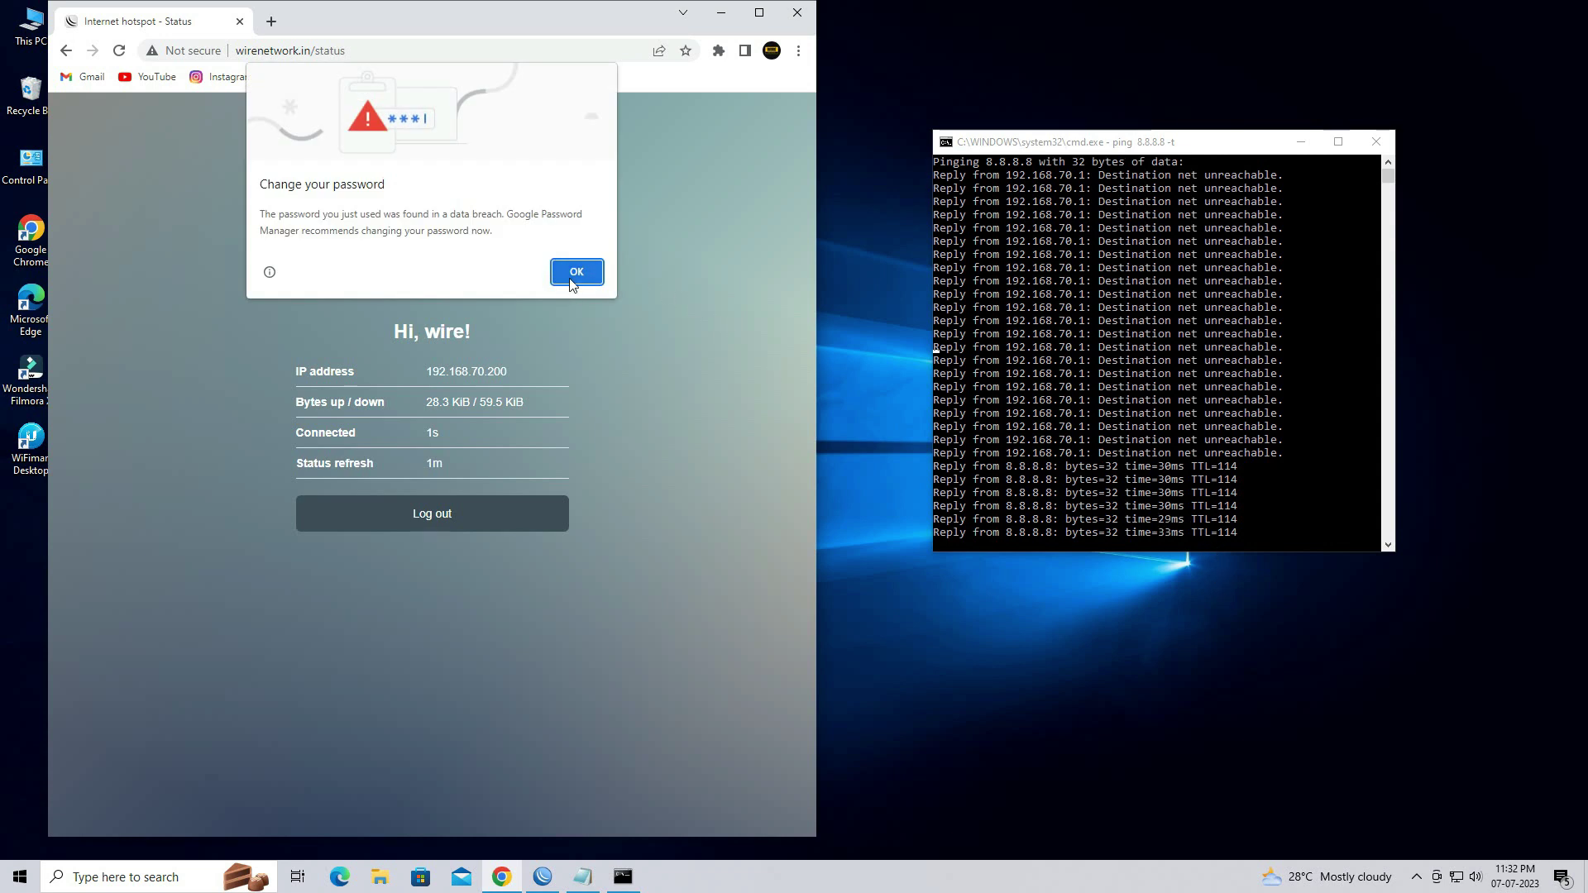
click(570, 279)
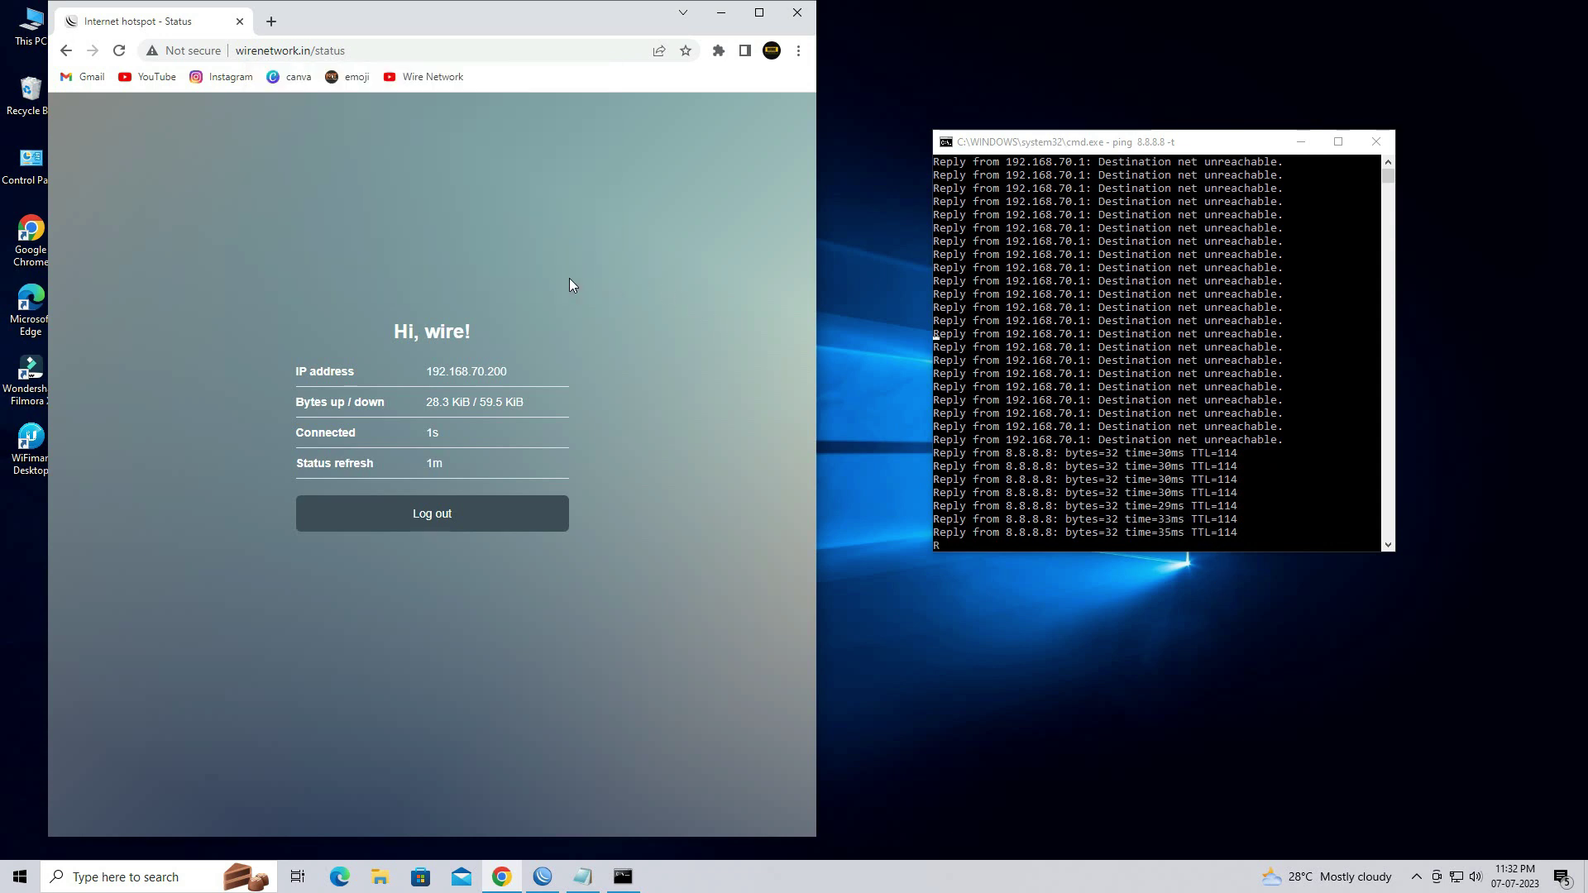